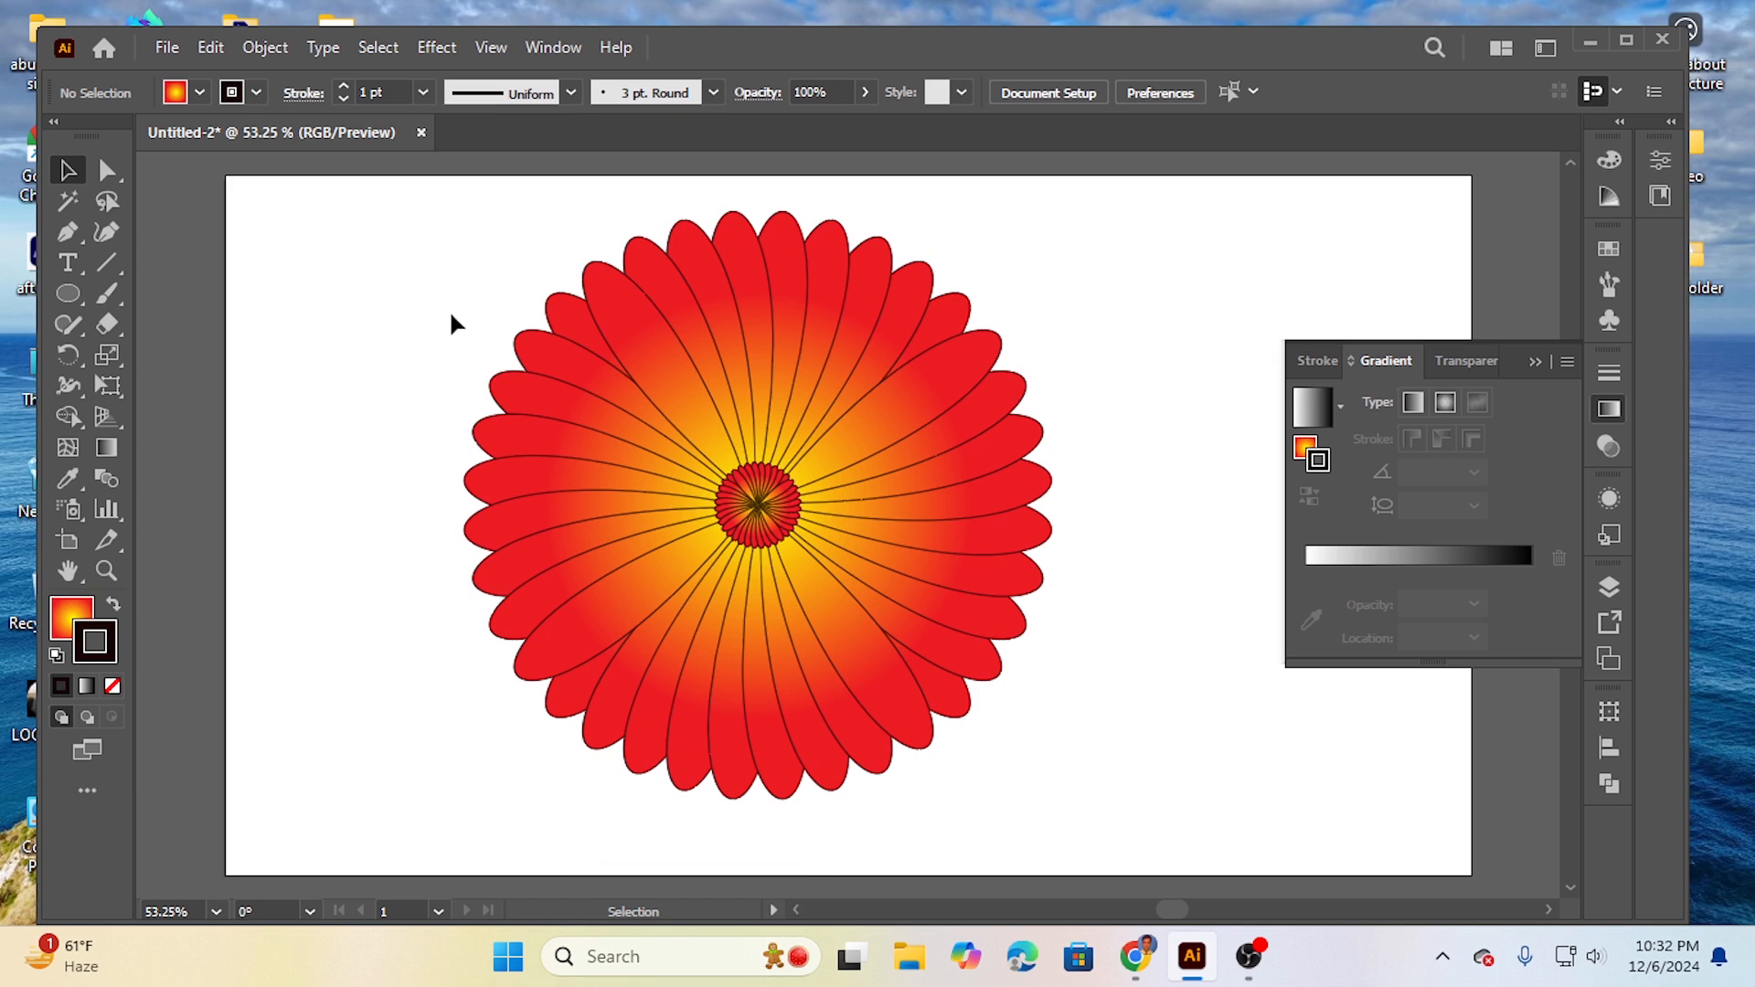
# - Delete the red flower from the artboard and close its document in favour of a new blank one
pyautogui.moveTo(383, 258); pyautogui.dragTo(1090, 765)
pyautogui.press('Delete')
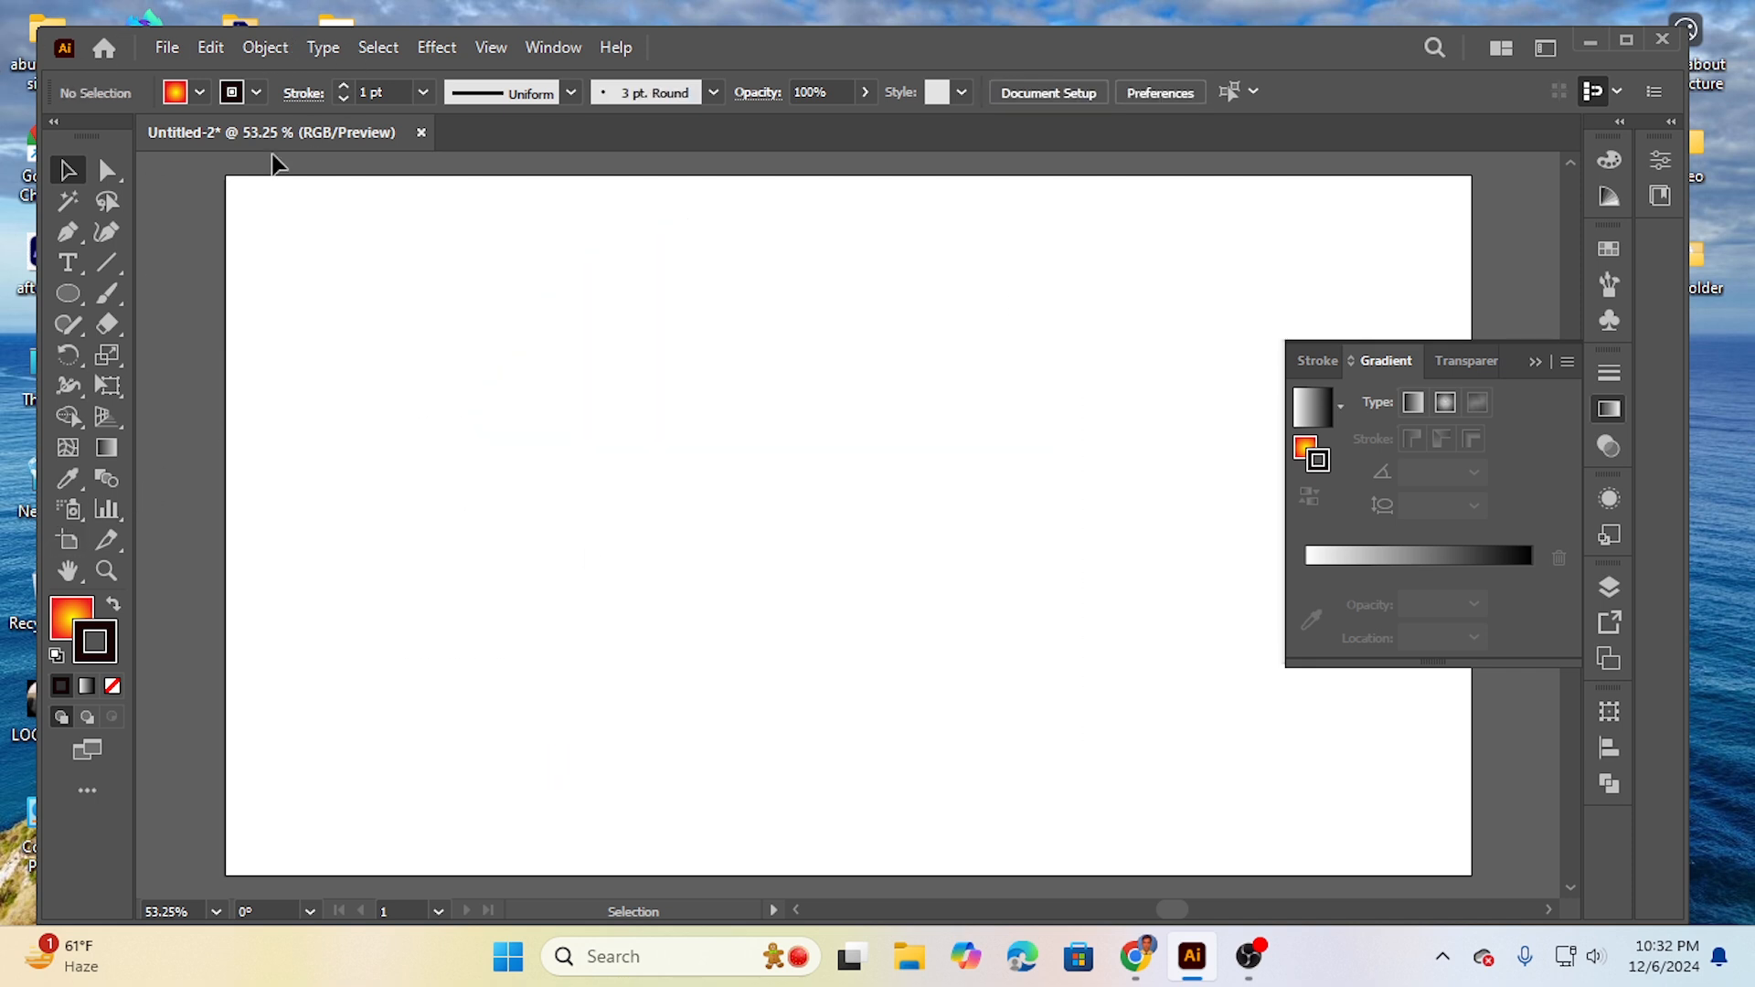
pyautogui.click(422, 133)
pyautogui.click(985, 523)
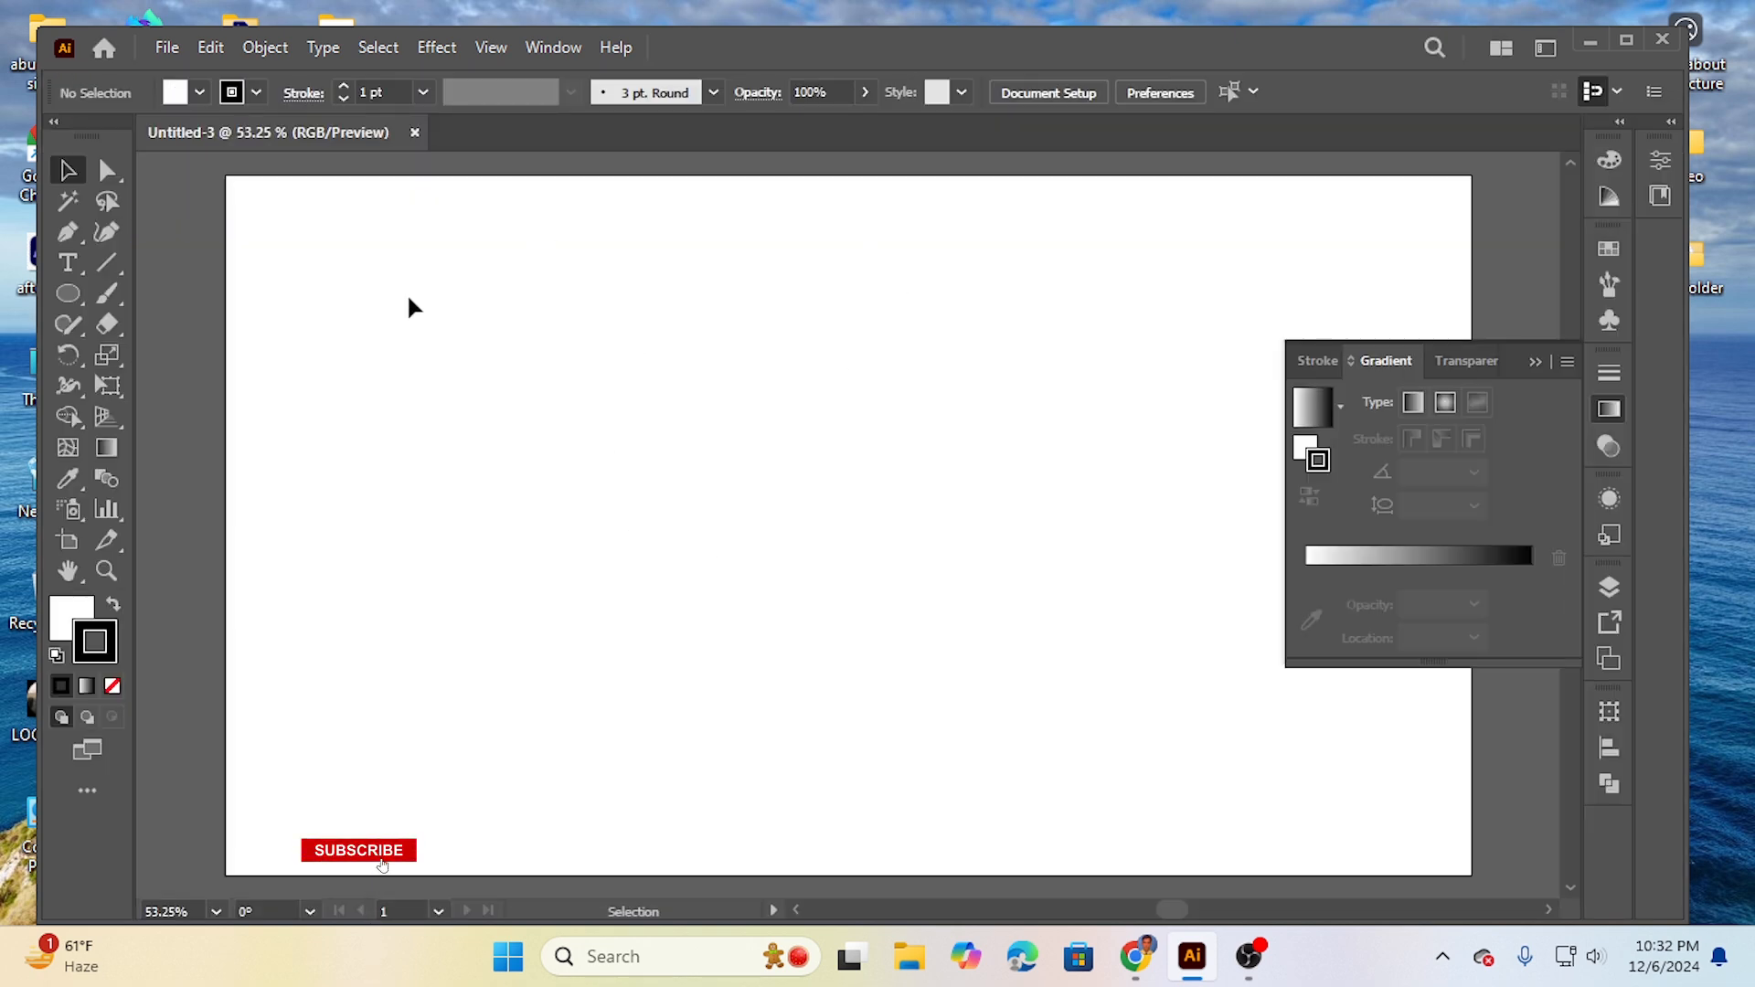
# - Draw a circle with the Ellipse tool and move it to the middle of the artboard
pyautogui.click(67, 293)
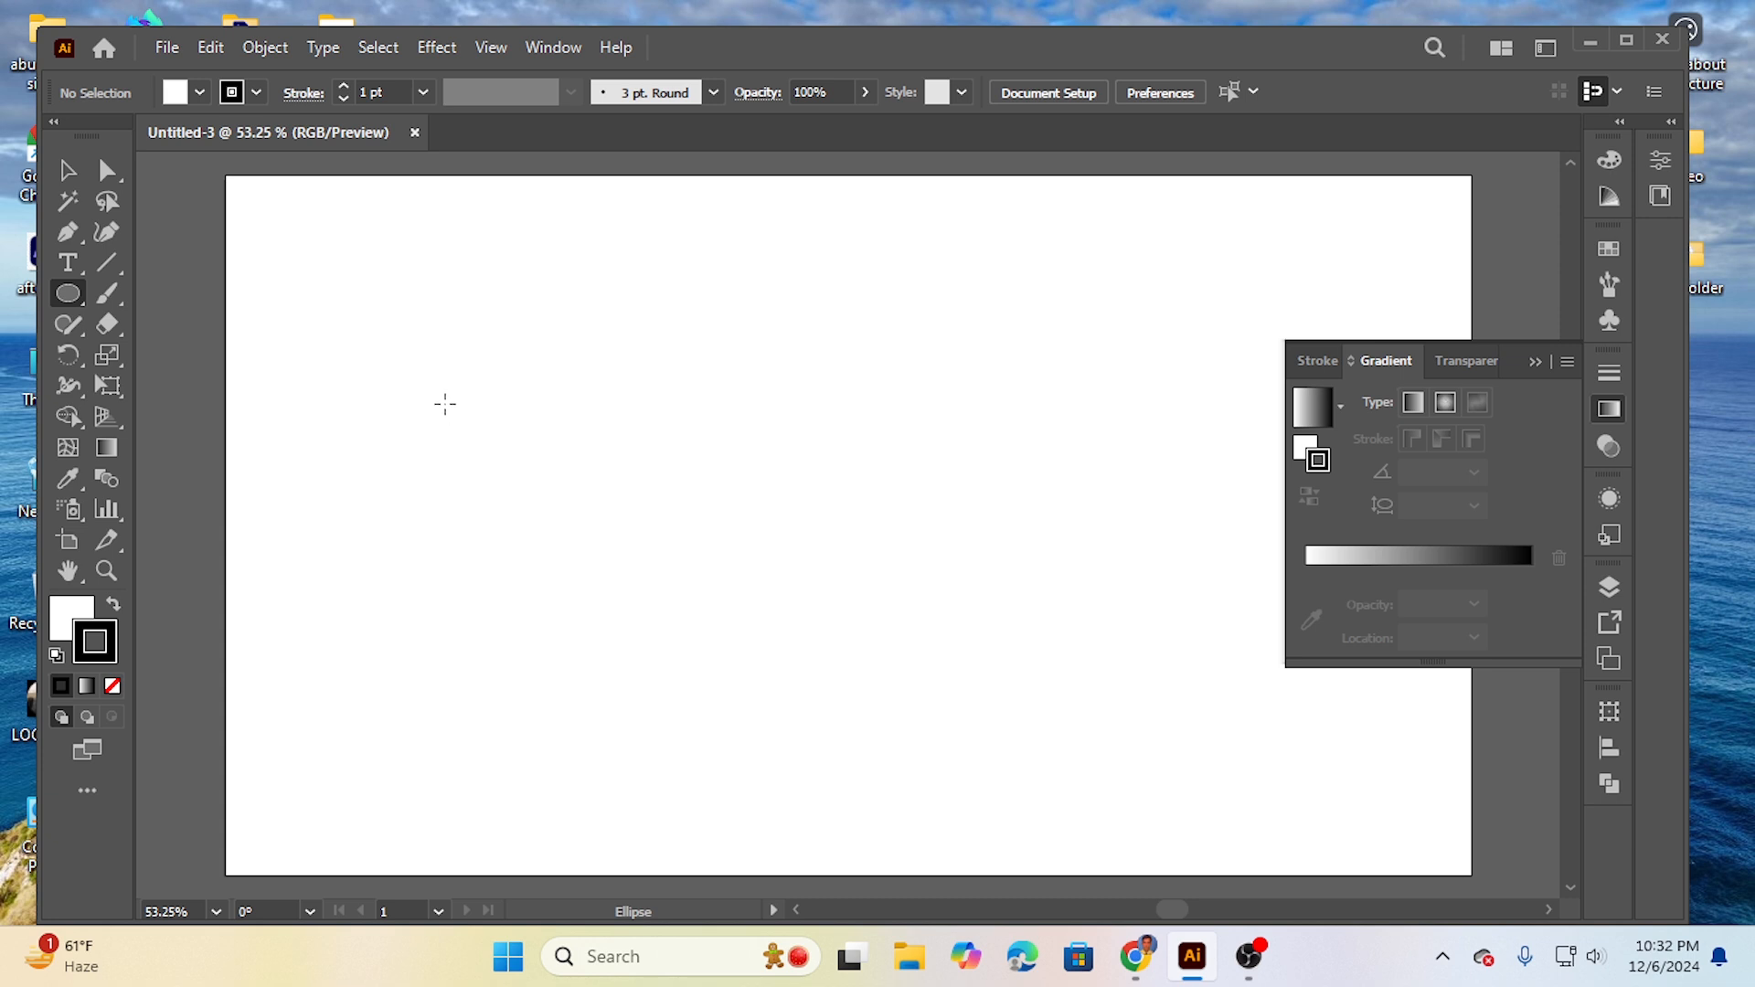
pyautogui.moveTo(464, 387); pyautogui.dragTo(644, 565)
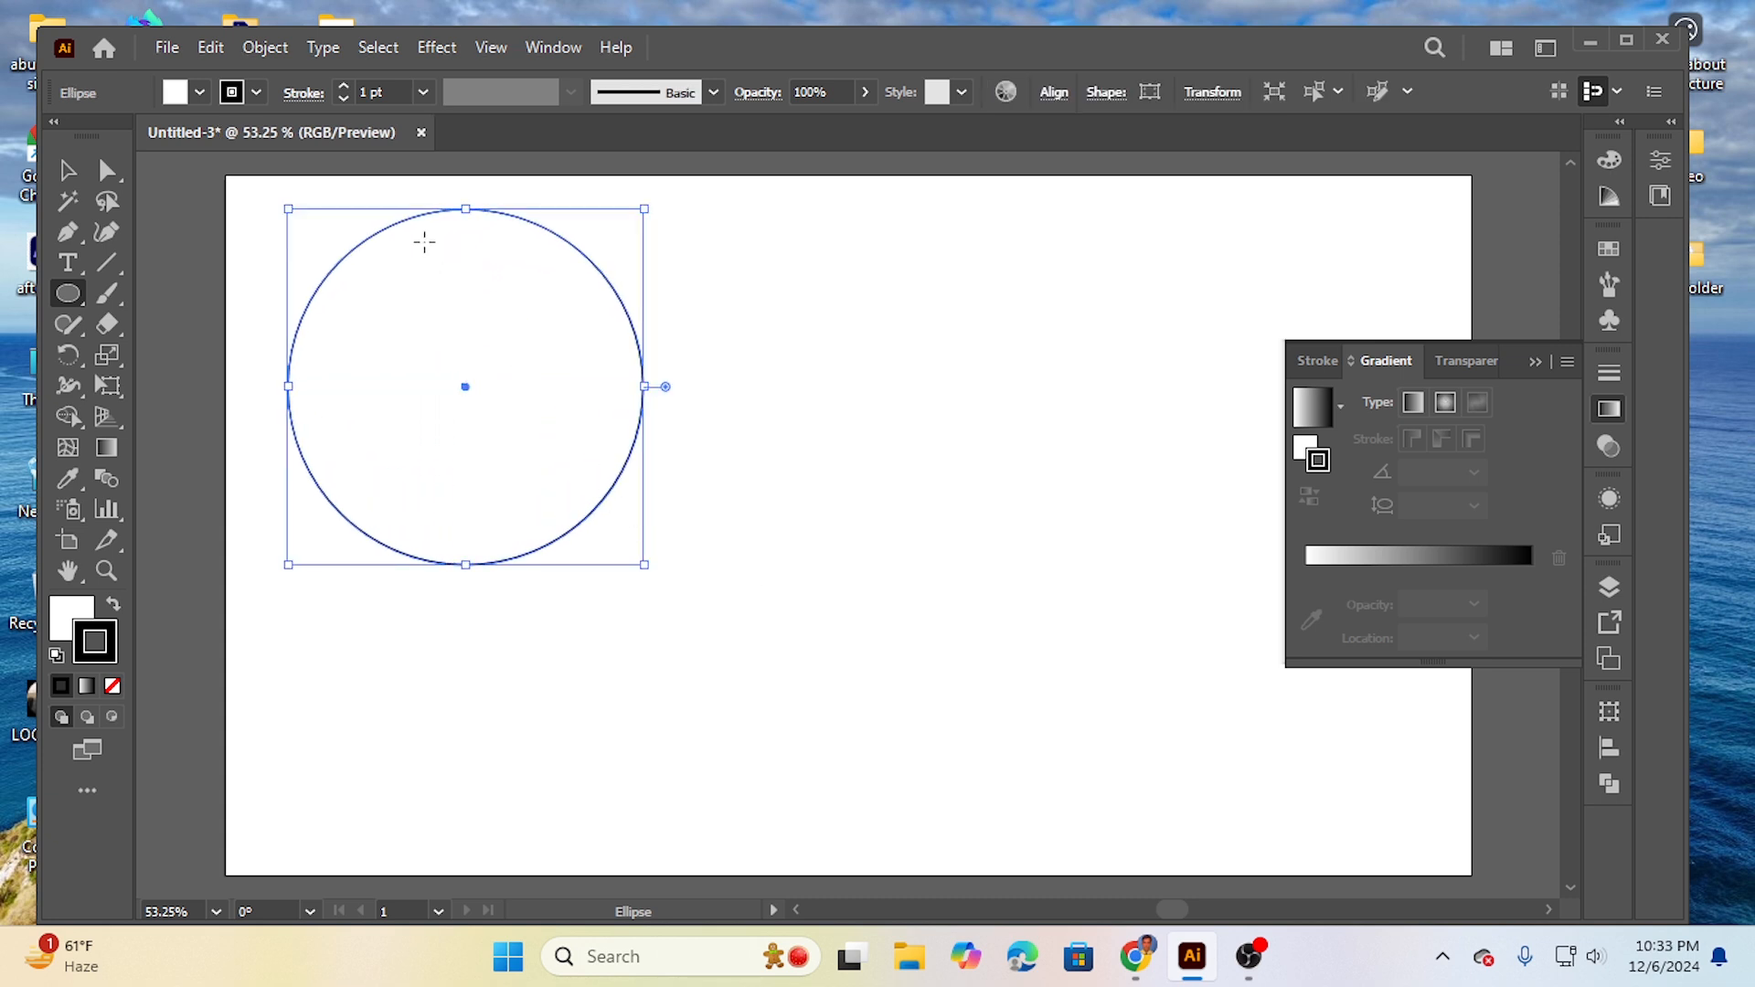
pyautogui.click(68, 170)
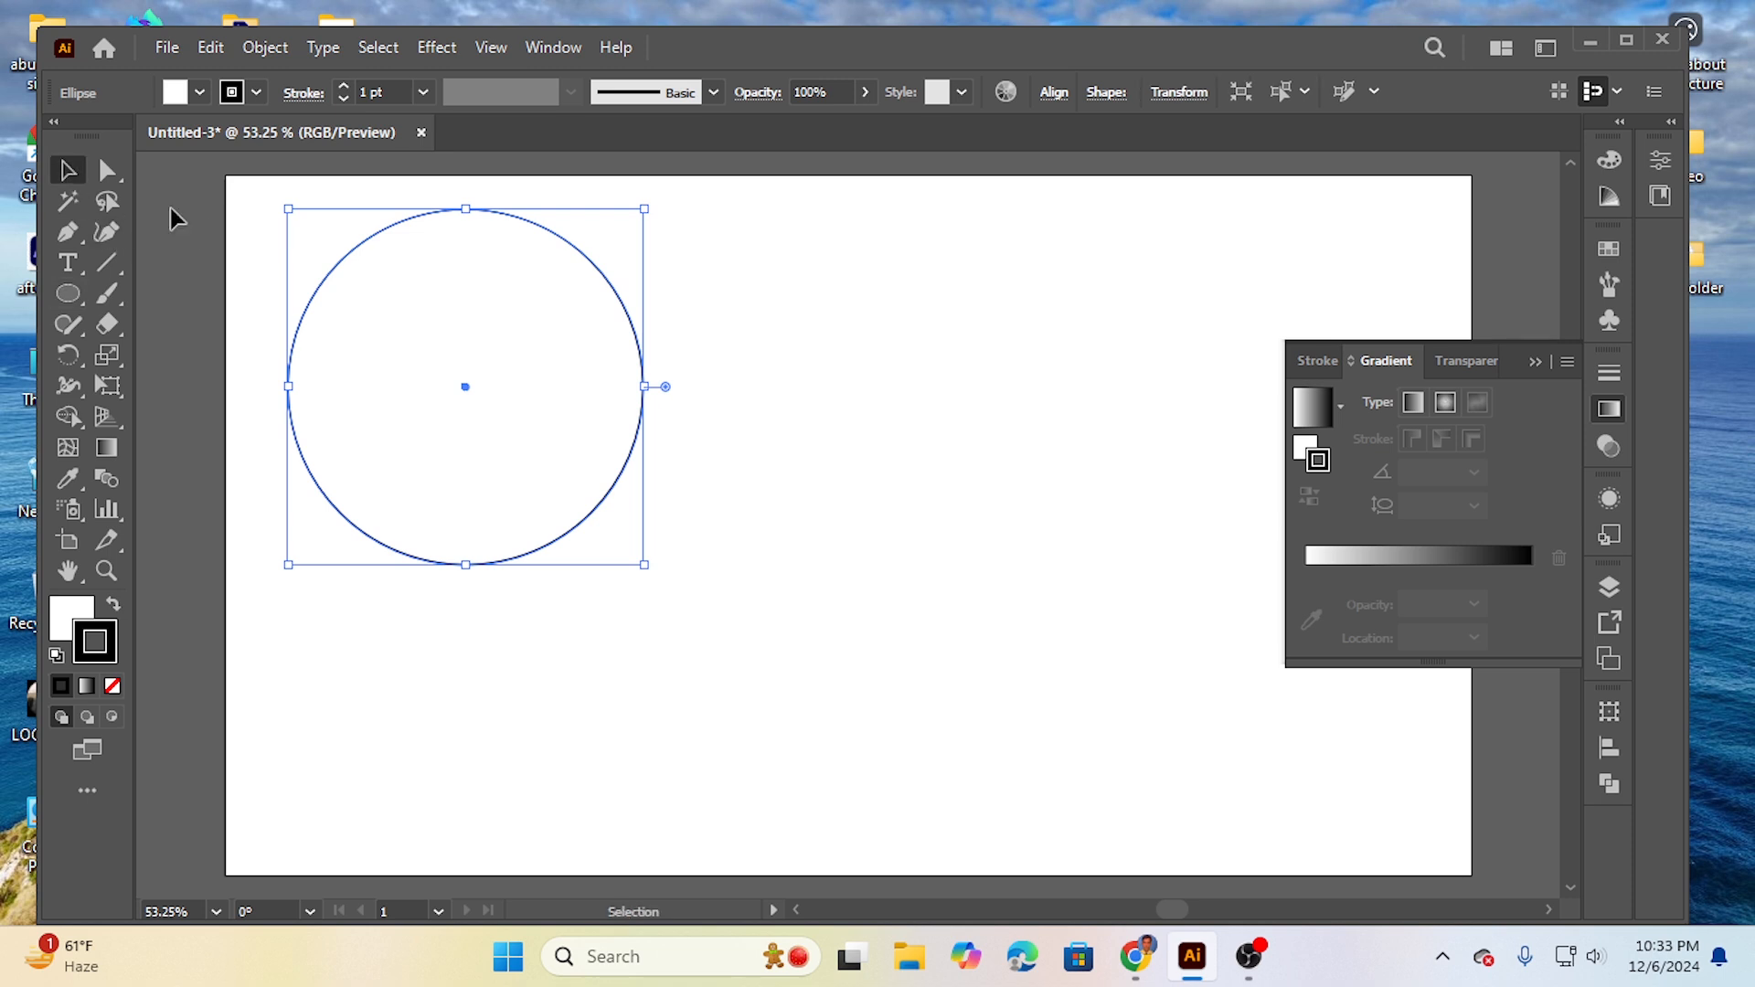
pyautogui.moveTo(342, 254); pyautogui.dragTo(627, 381)
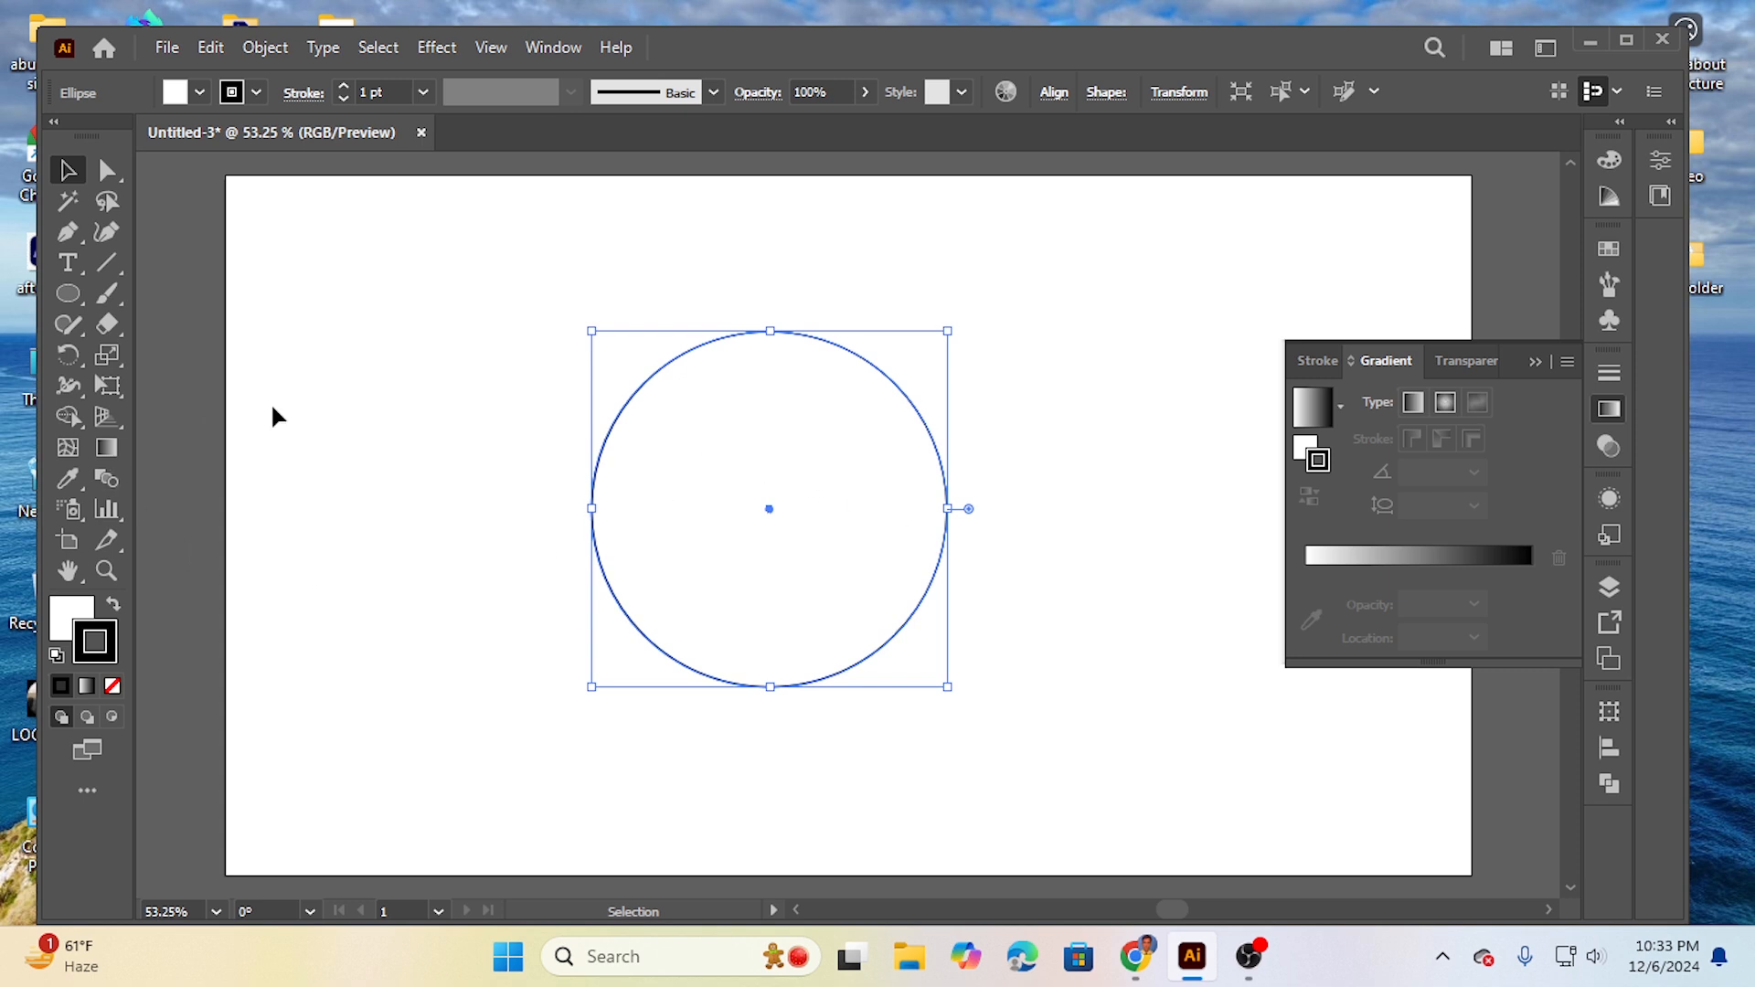
# - Fill the circle with a white-to-black radial gradient
pyautogui.click(1411, 550)
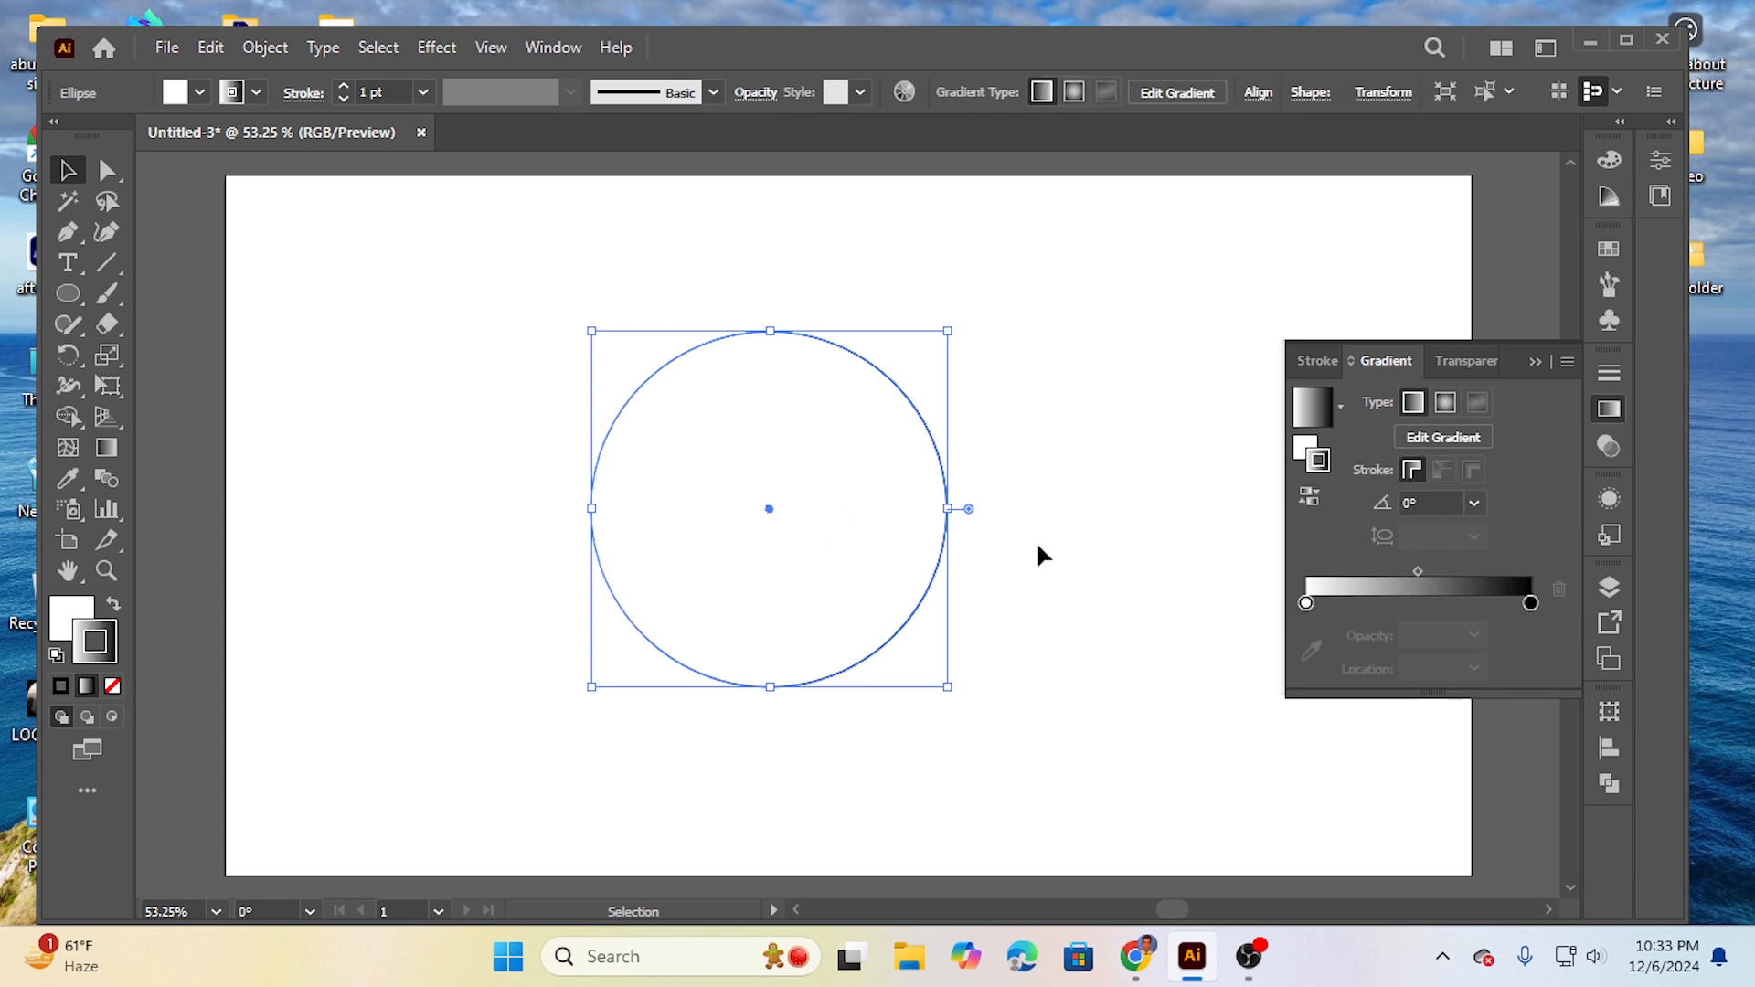
pyautogui.click(71, 625)
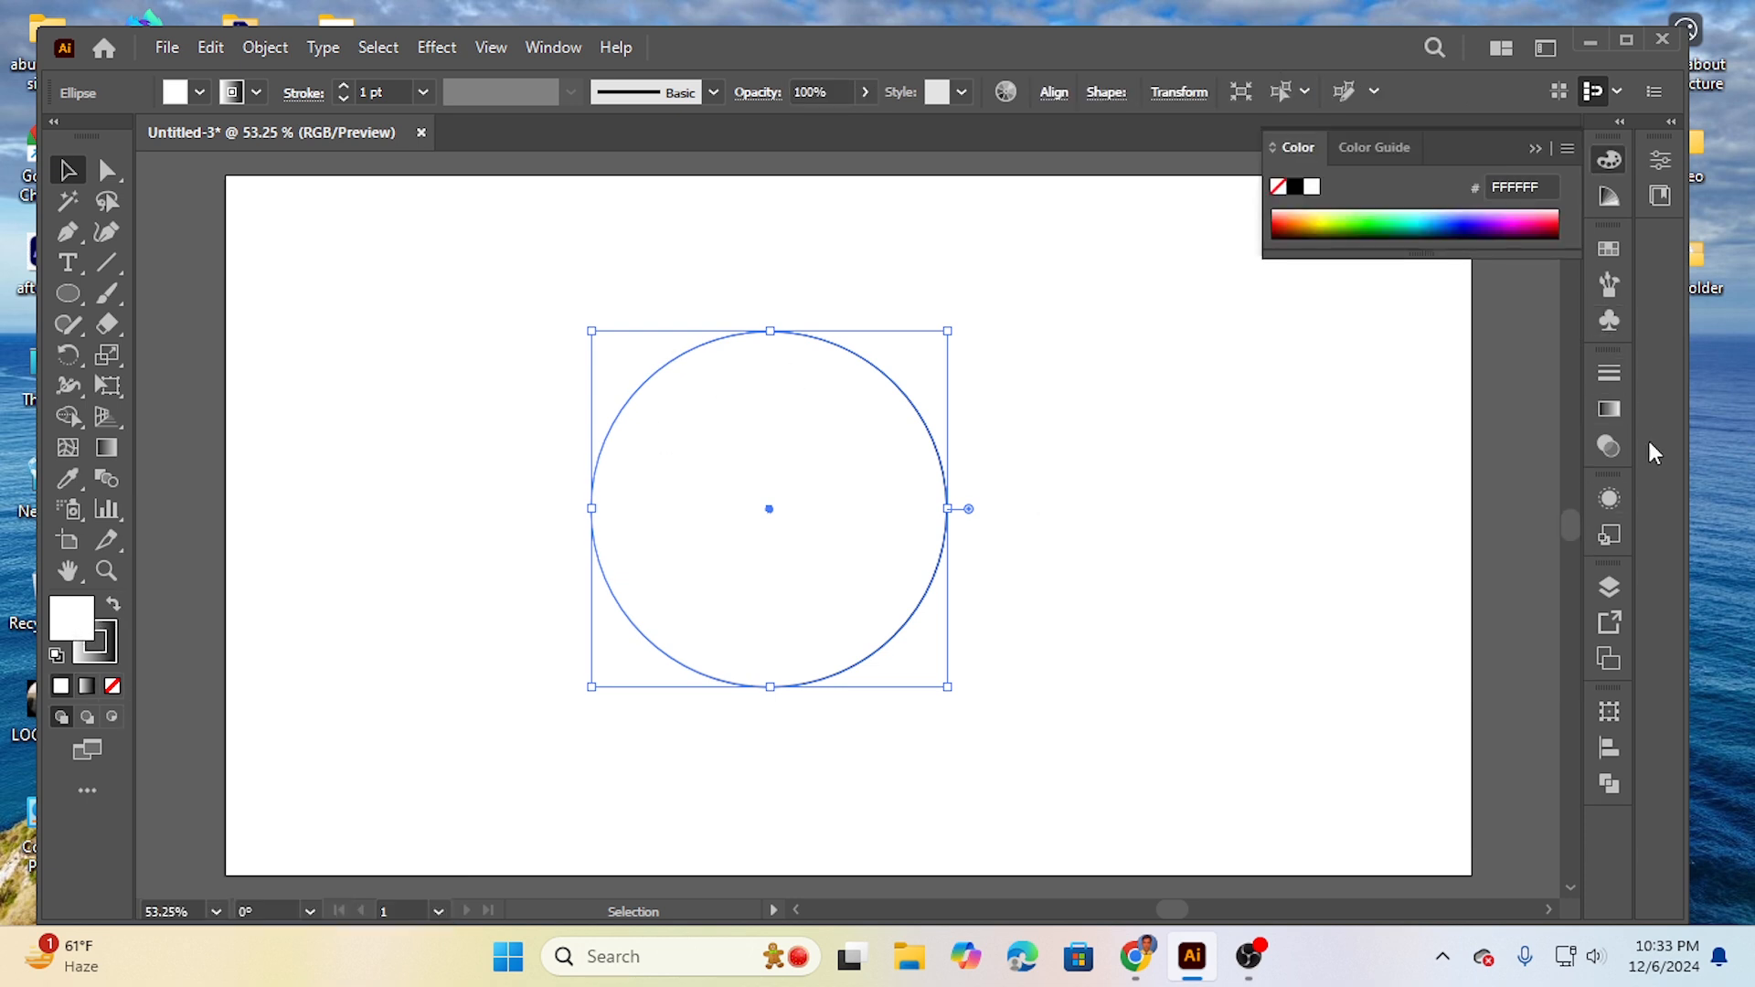
pyautogui.click(1611, 411)
pyautogui.click(1439, 562)
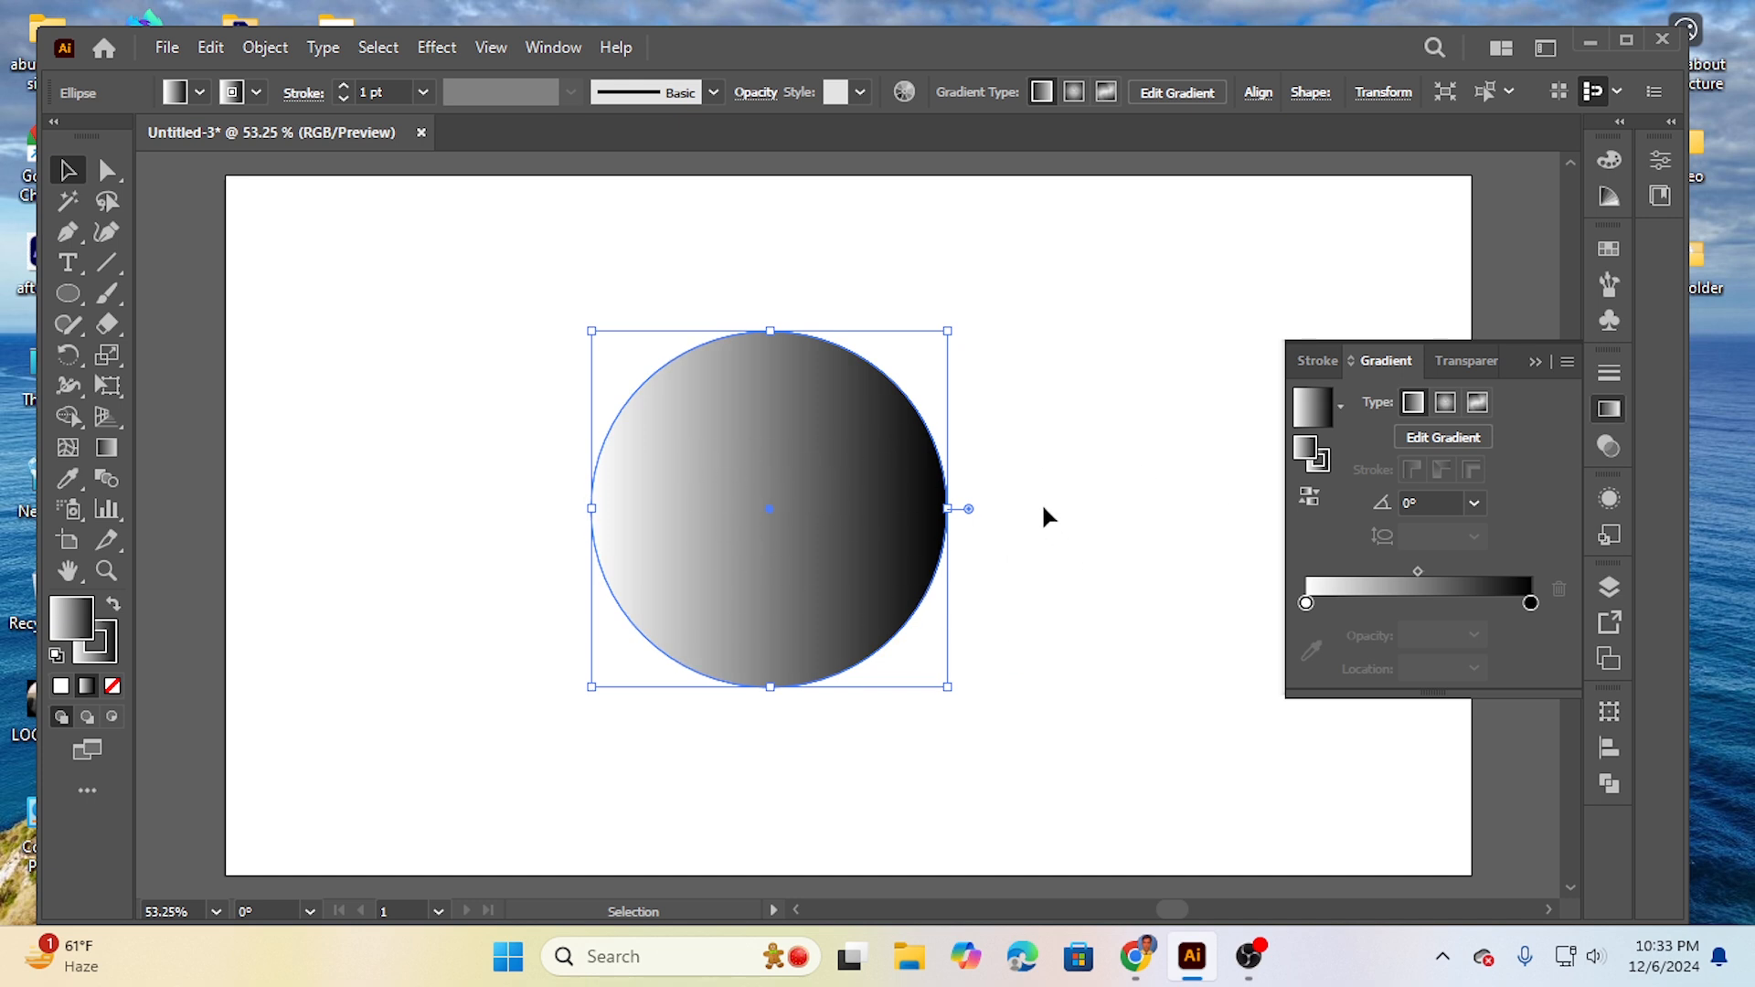
pyautogui.click(1445, 403)
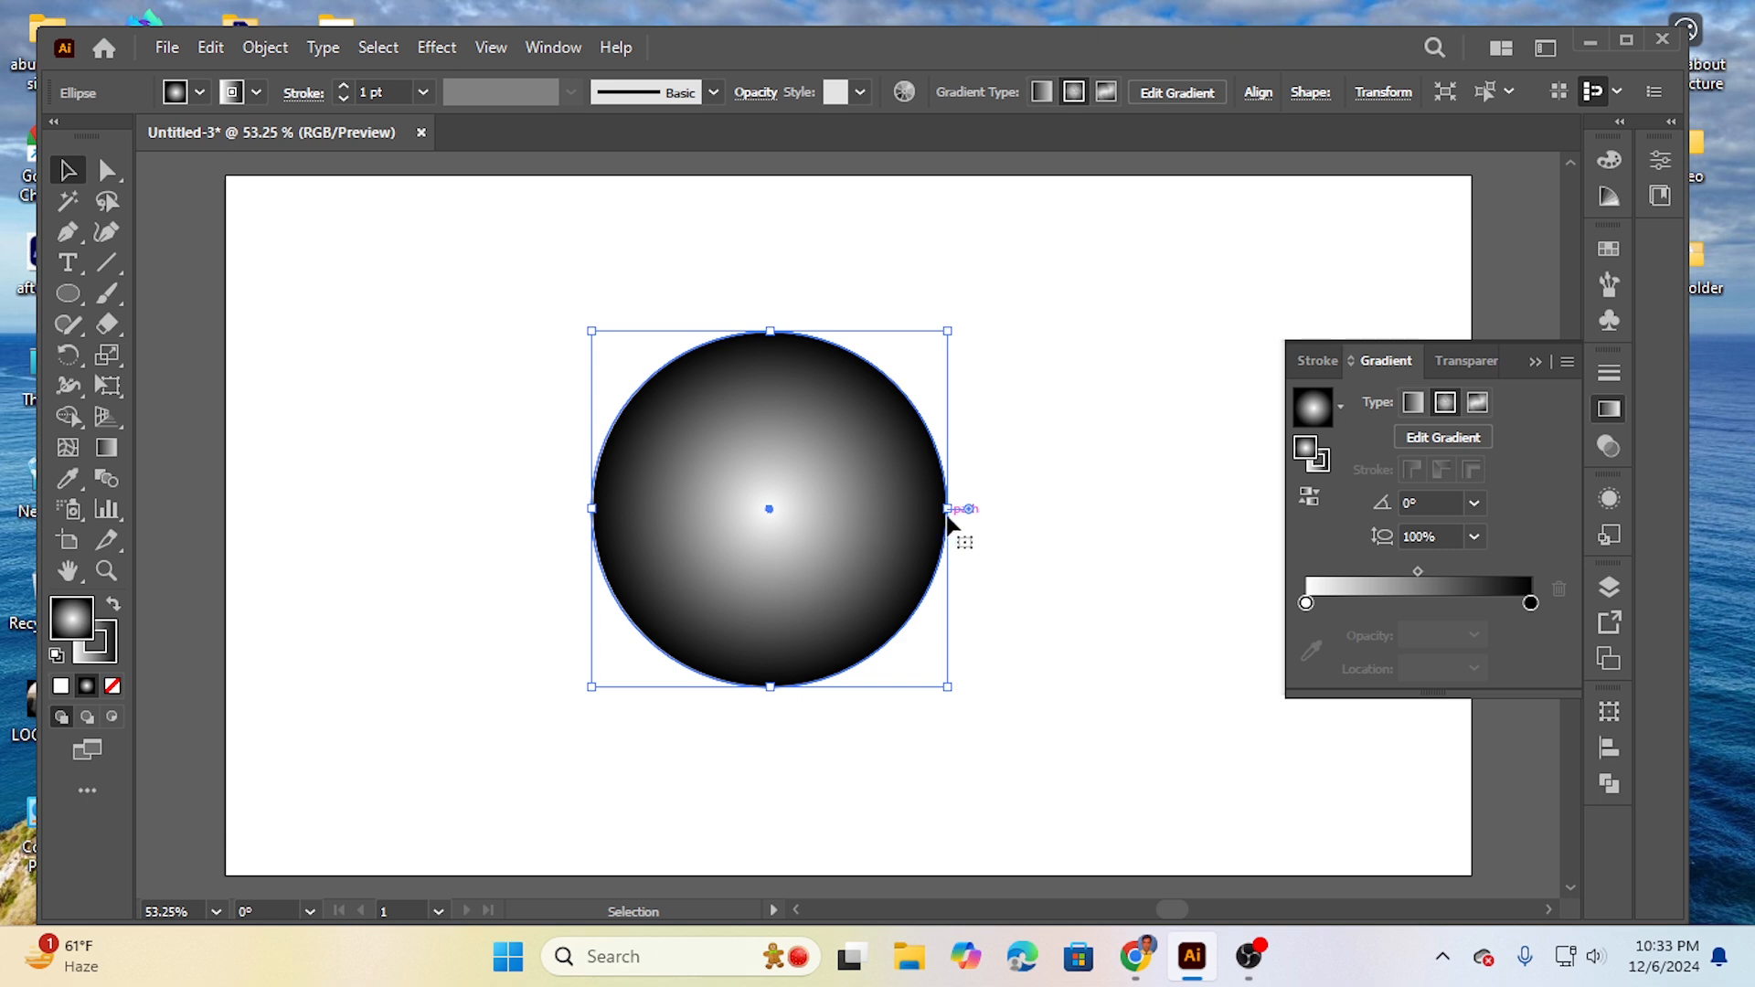
# - Replace the circle's gradient stroke with the dark brown swatch 42210B and make the fill active again
pyautogui.click(112, 644)
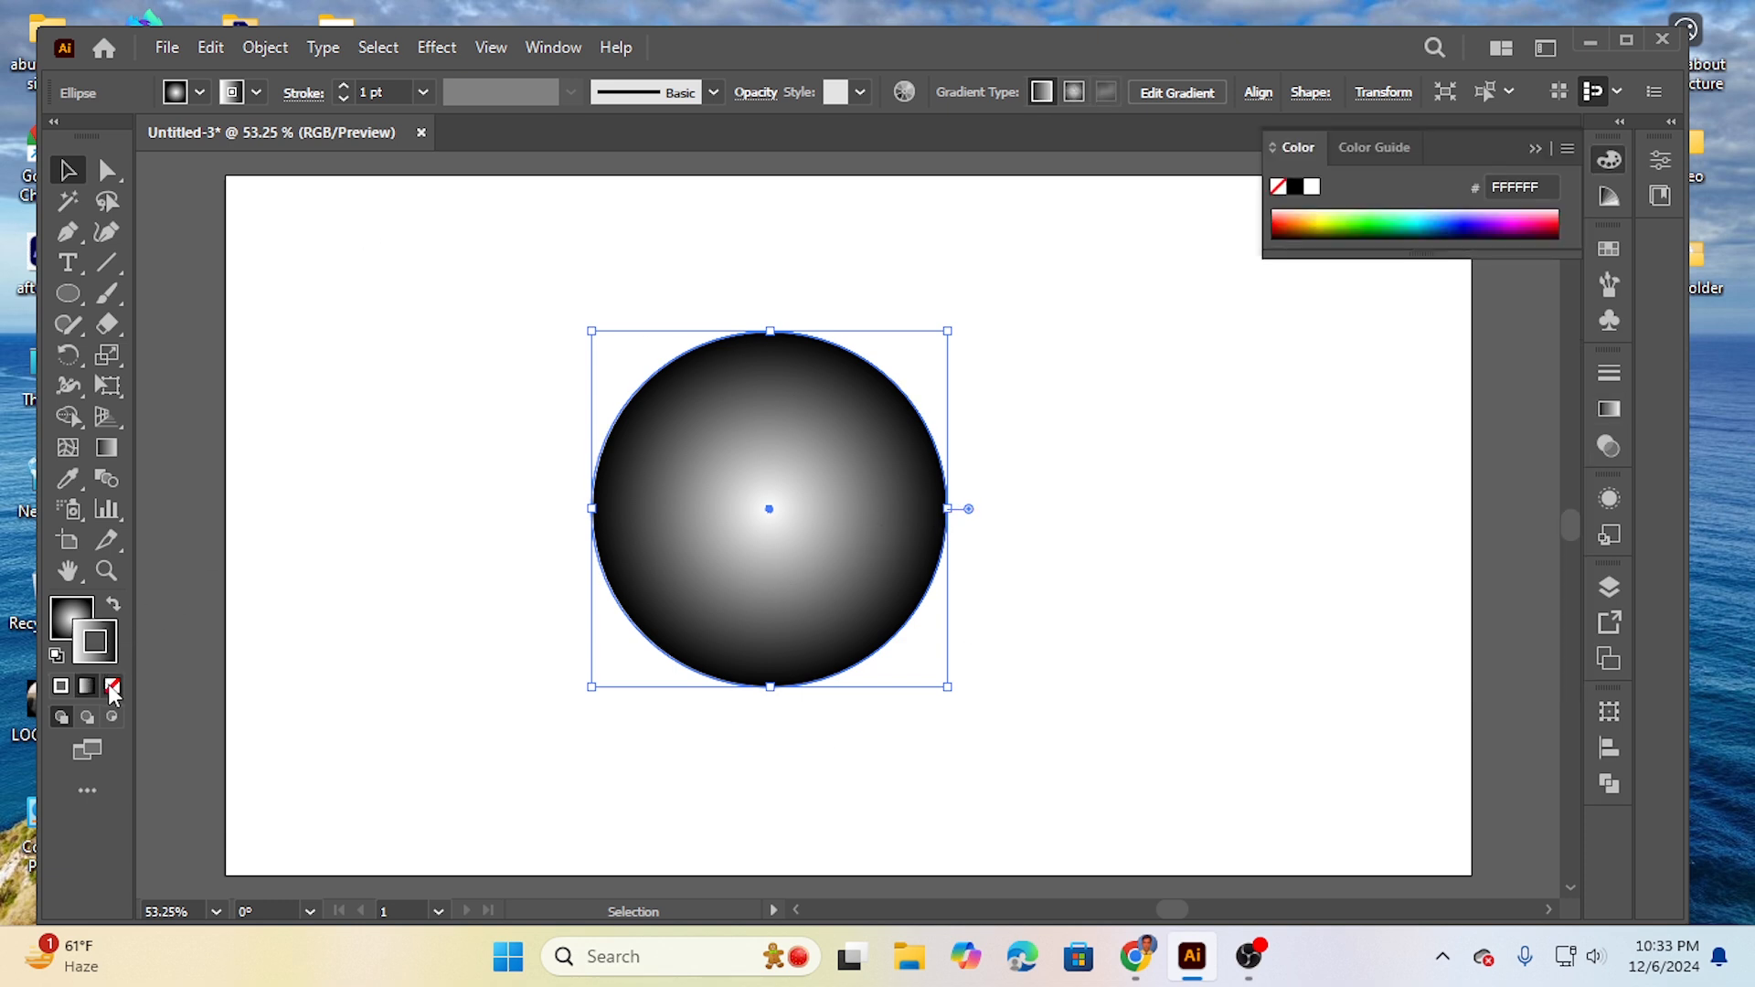
pyautogui.click(112, 686)
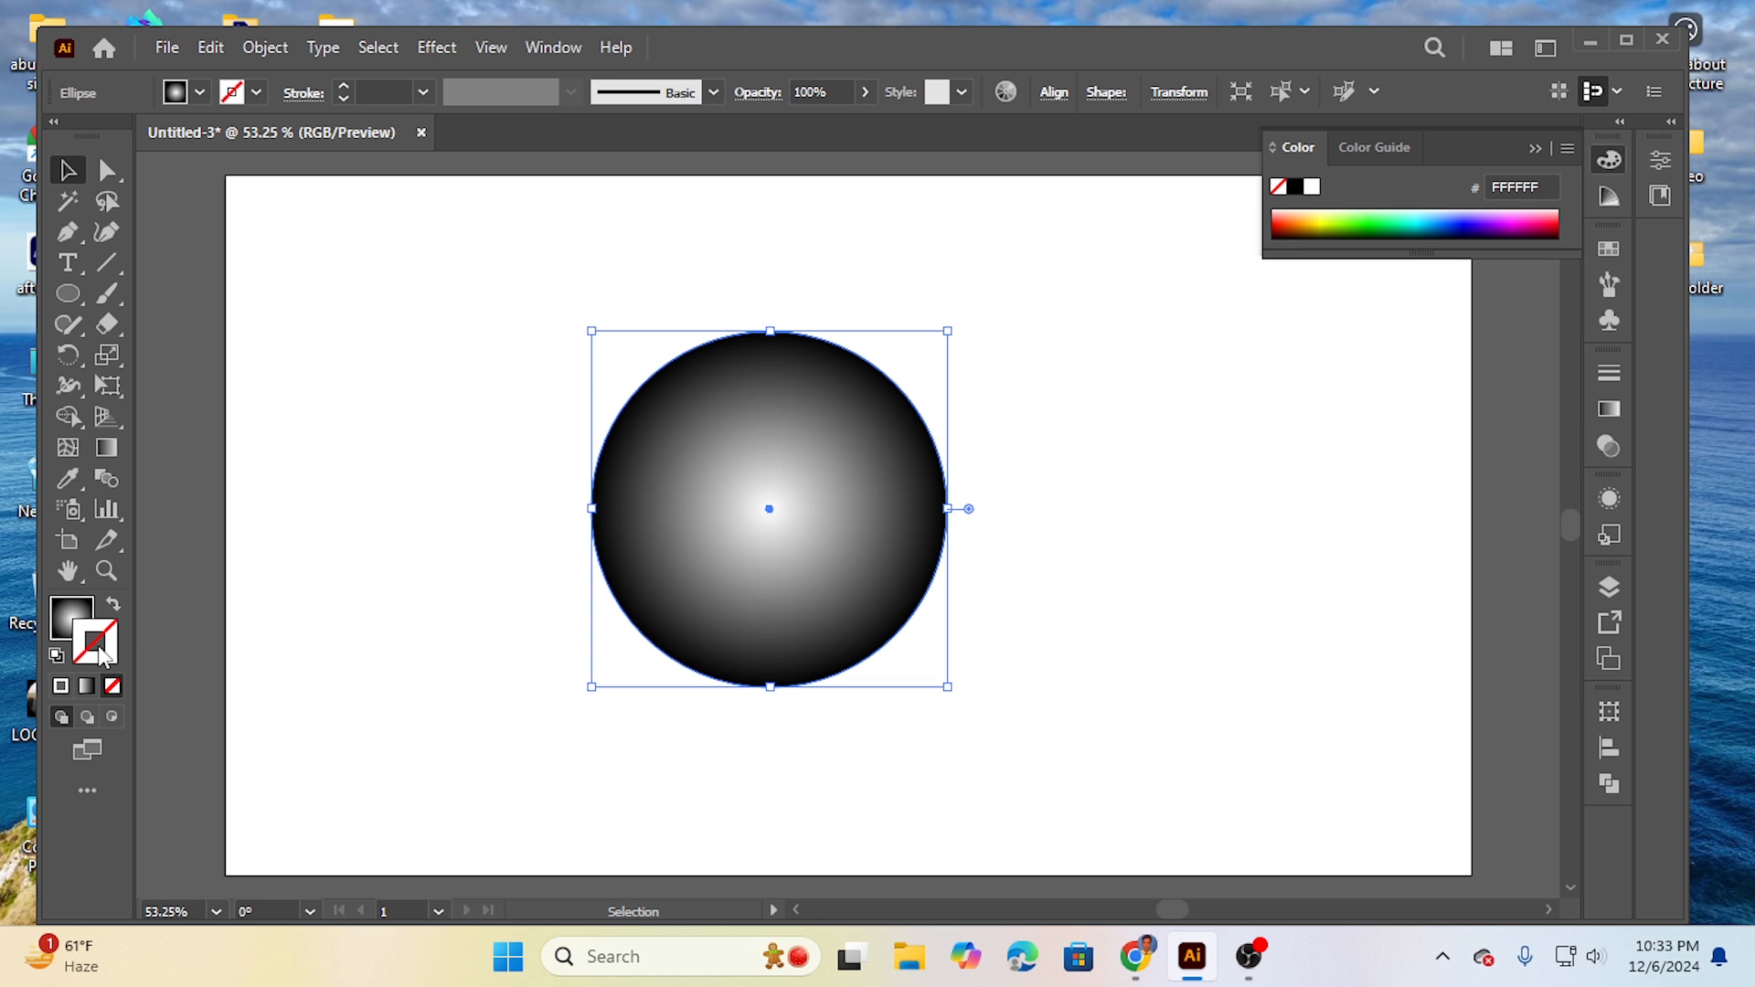
pyautogui.click(257, 92)
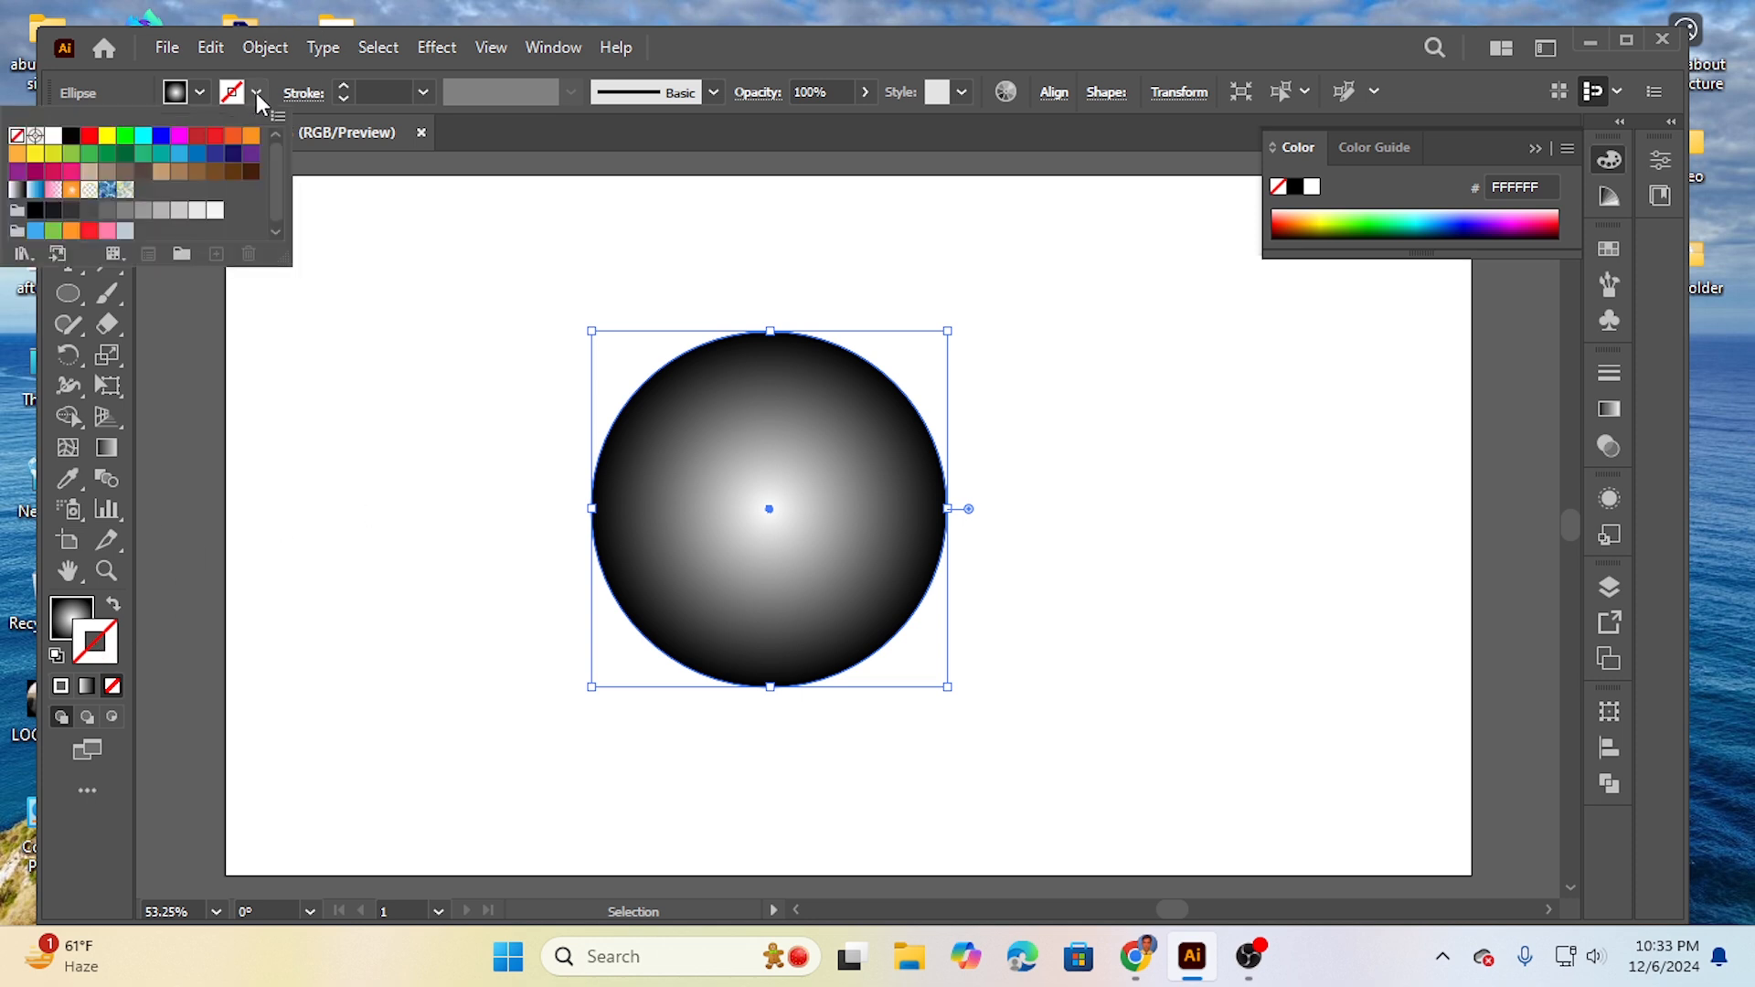
pyautogui.click(250, 172)
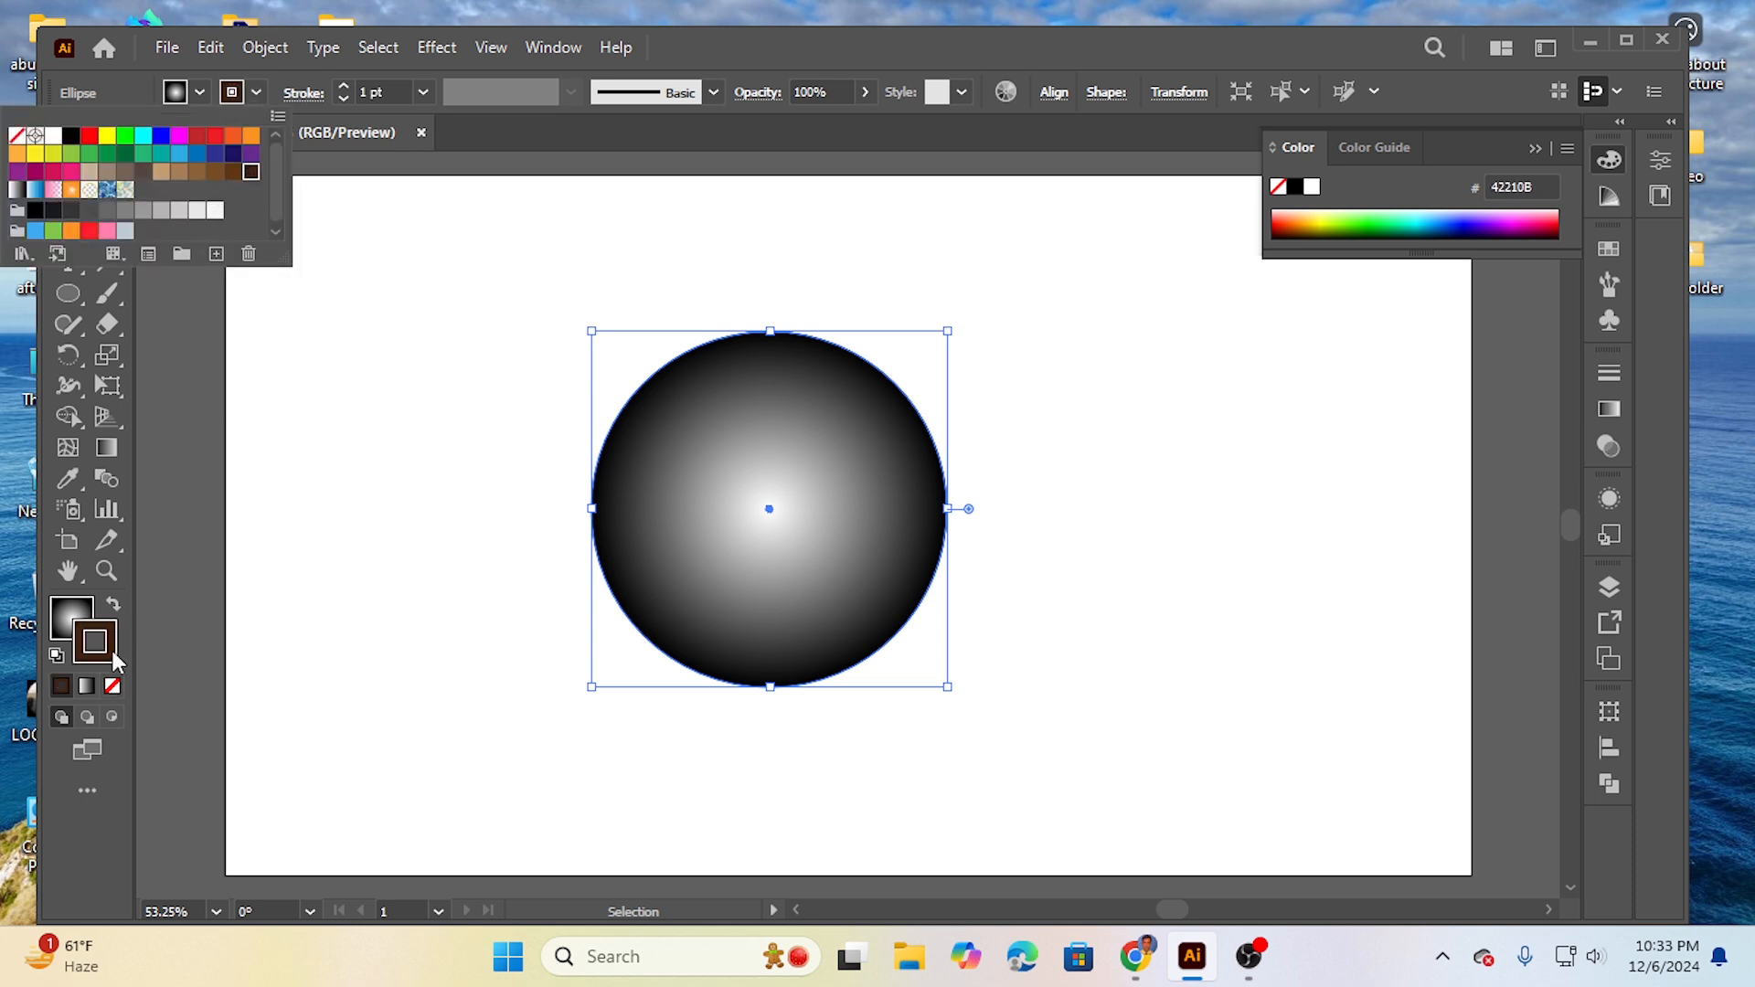
pyautogui.click(62, 614)
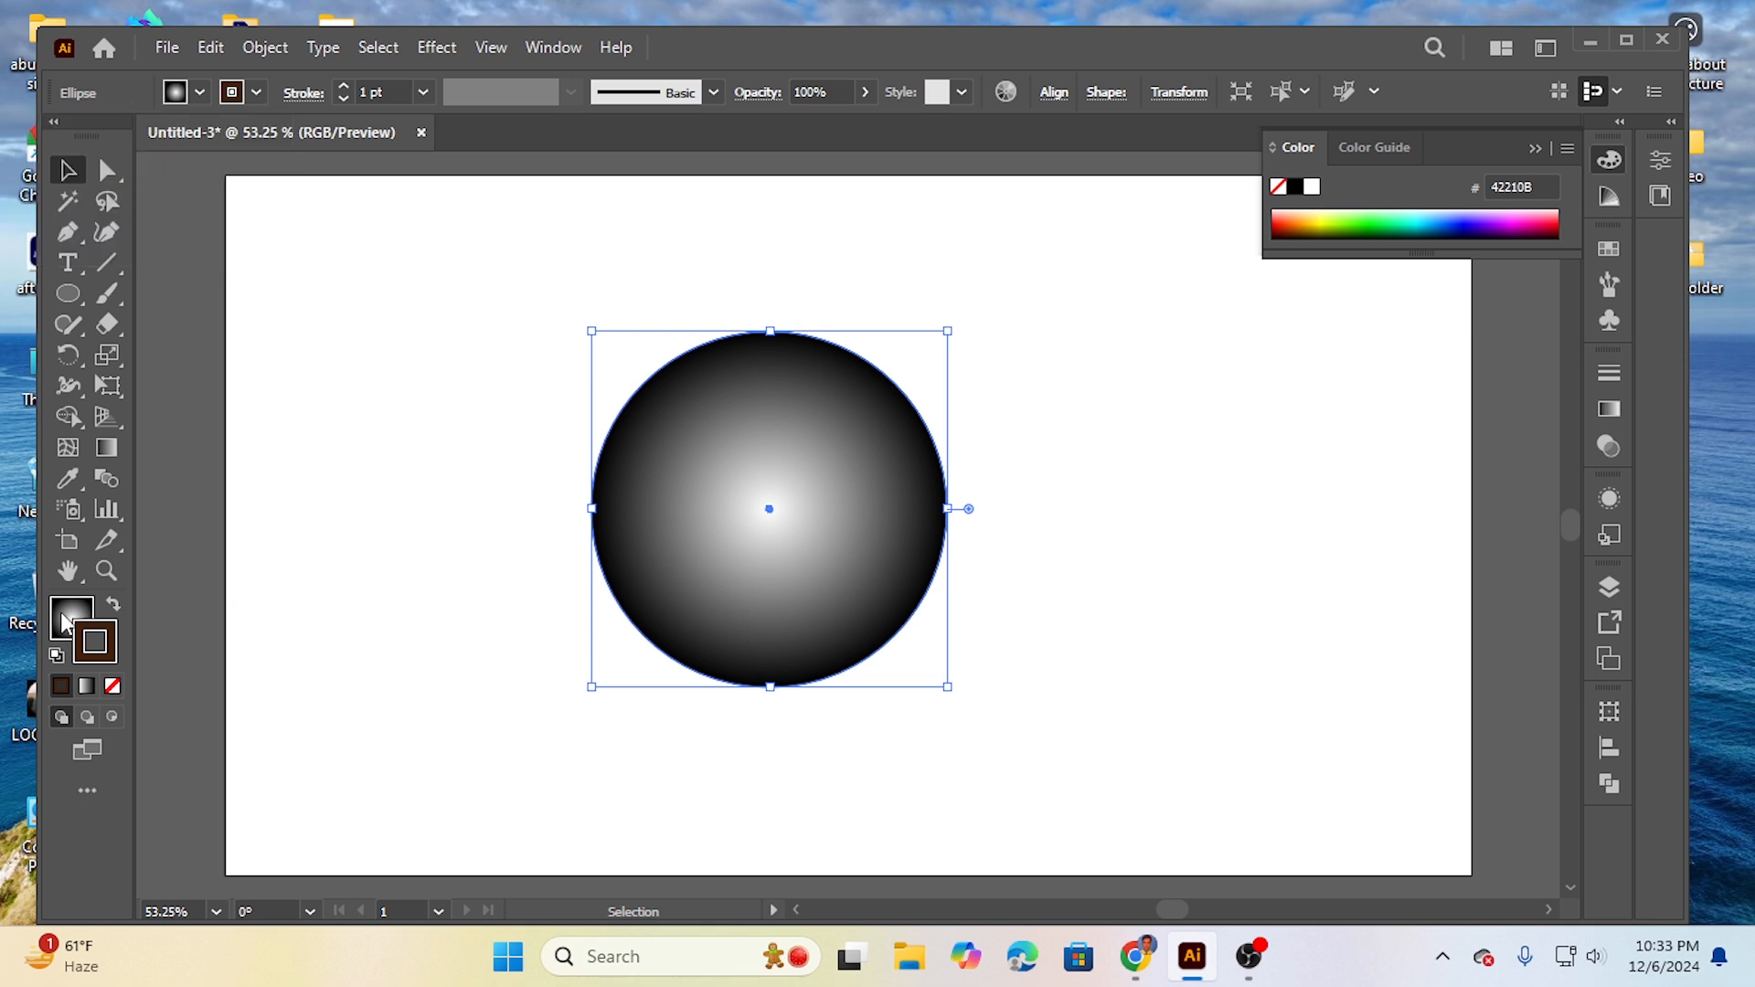
pyautogui.click(81, 620)
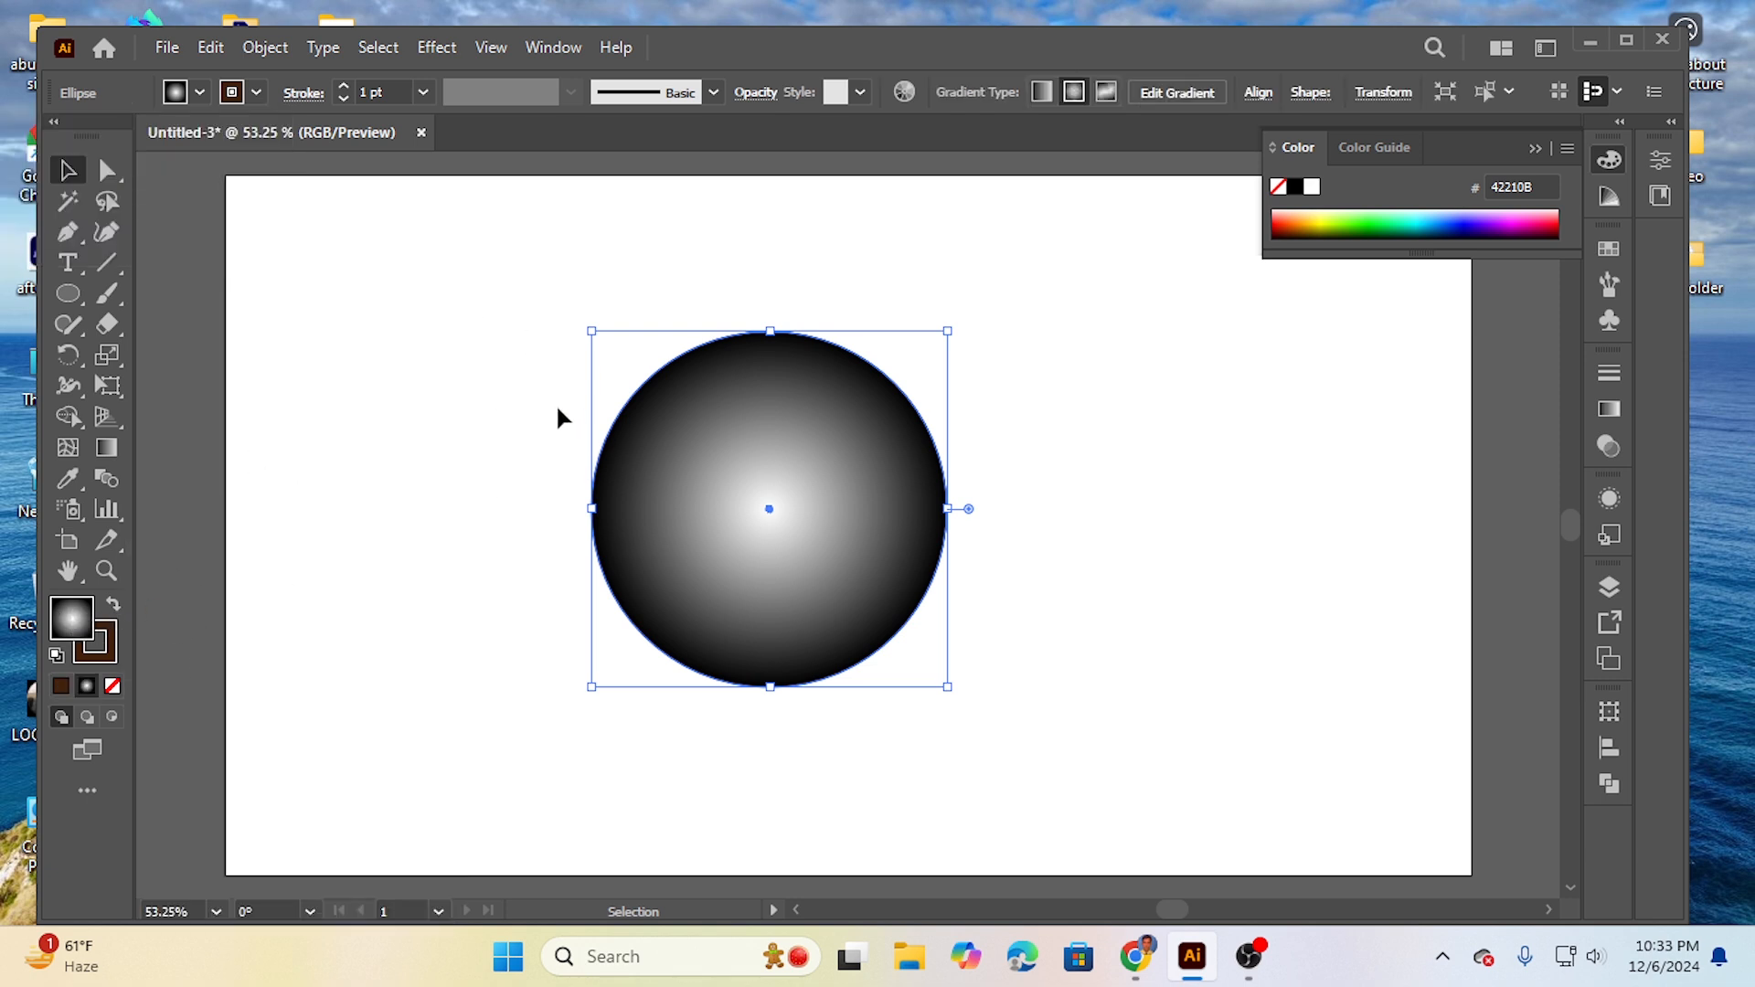
pyautogui.click(518, 585)
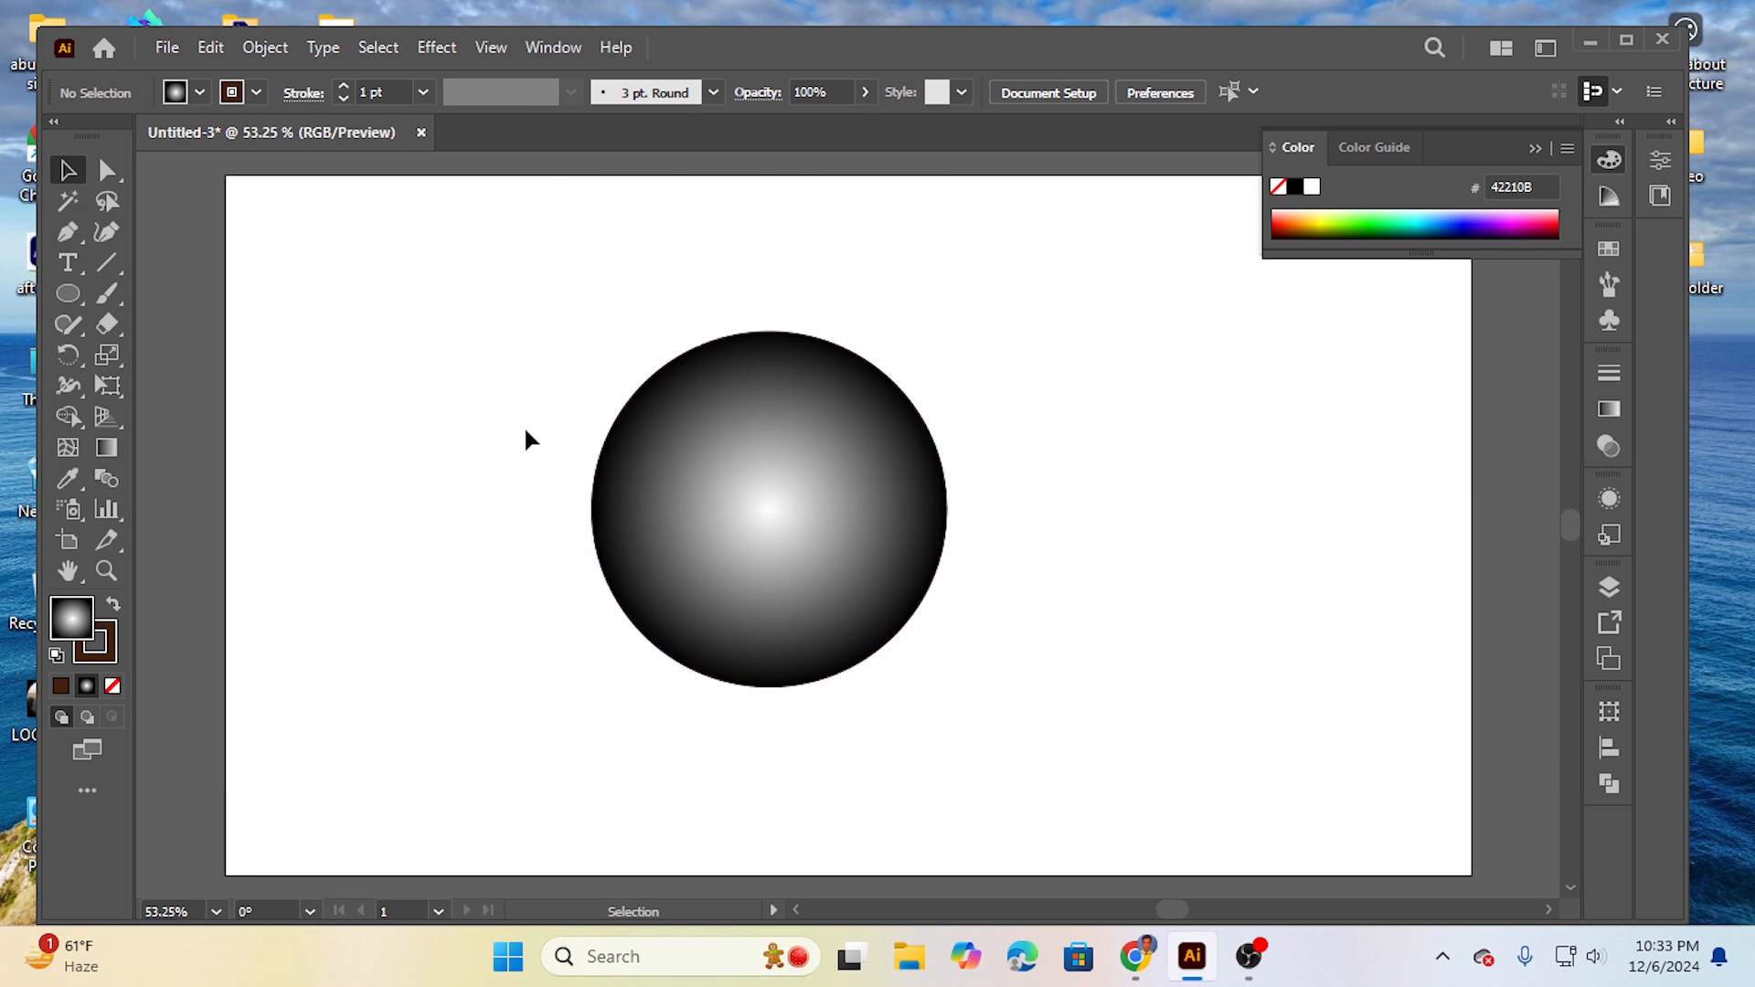
# - Apply the Pucker & Bloat effect to the circle at 100% bloat to form four petals
pyautogui.moveTo(470, 372); pyautogui.dragTo(1010, 710)
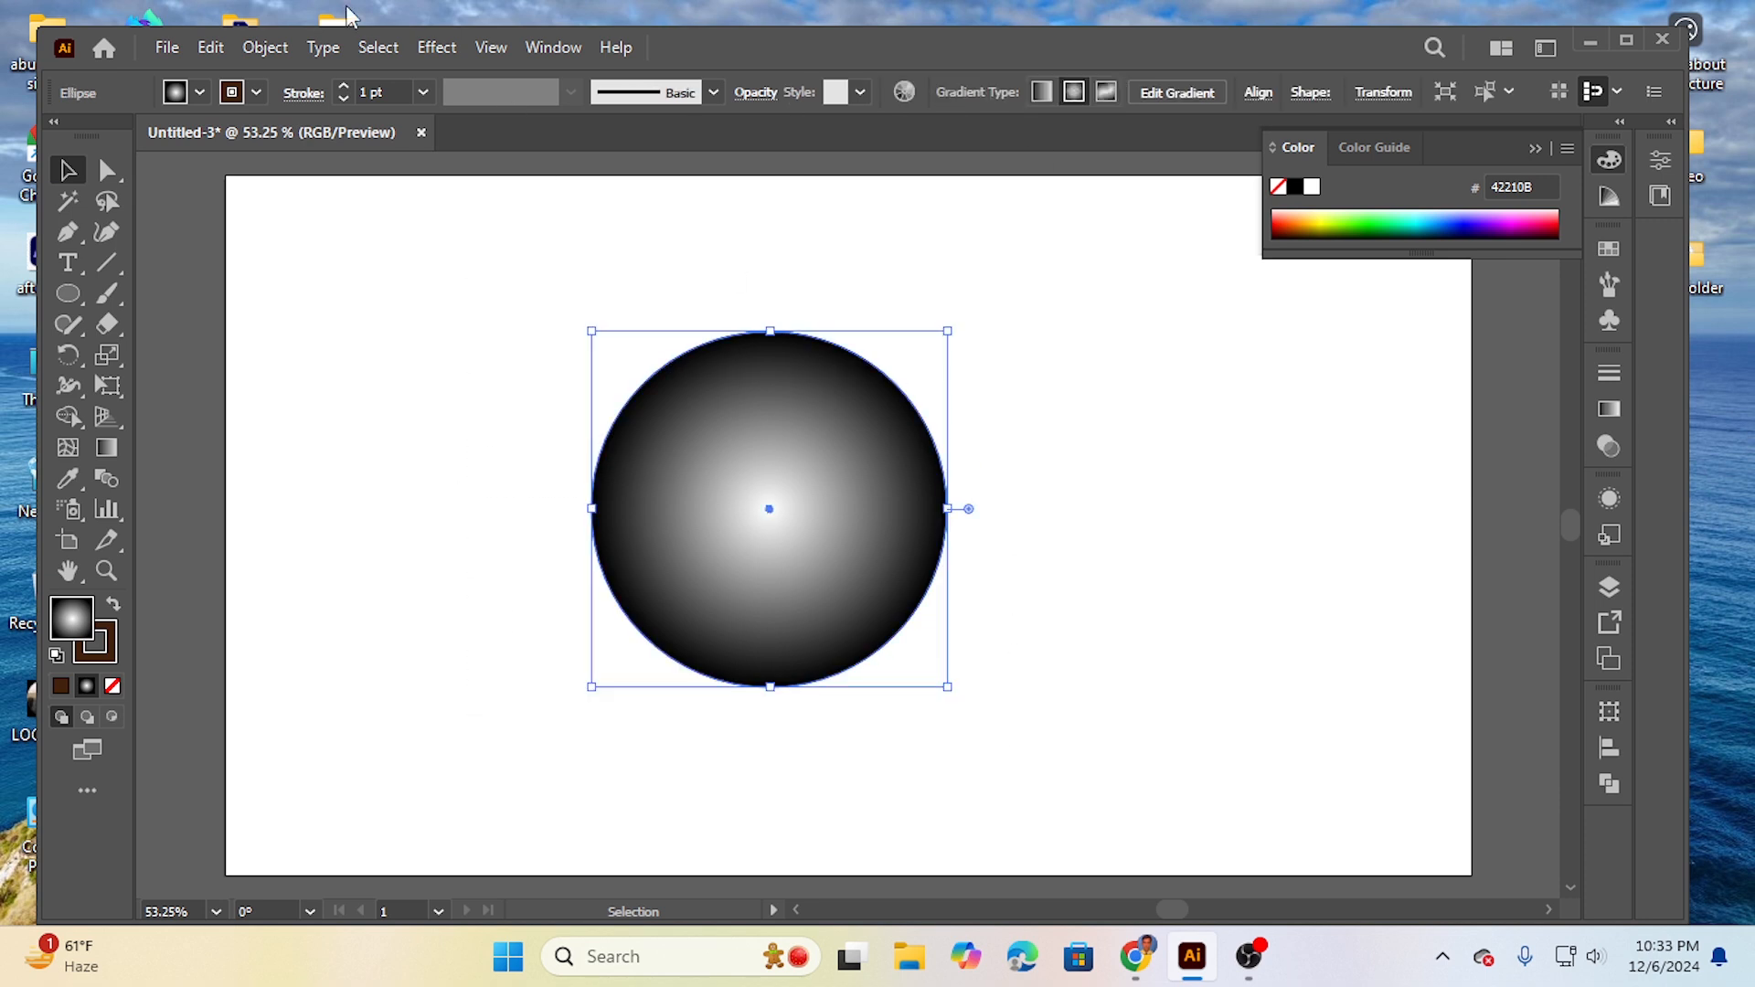
pyautogui.click(436, 50)
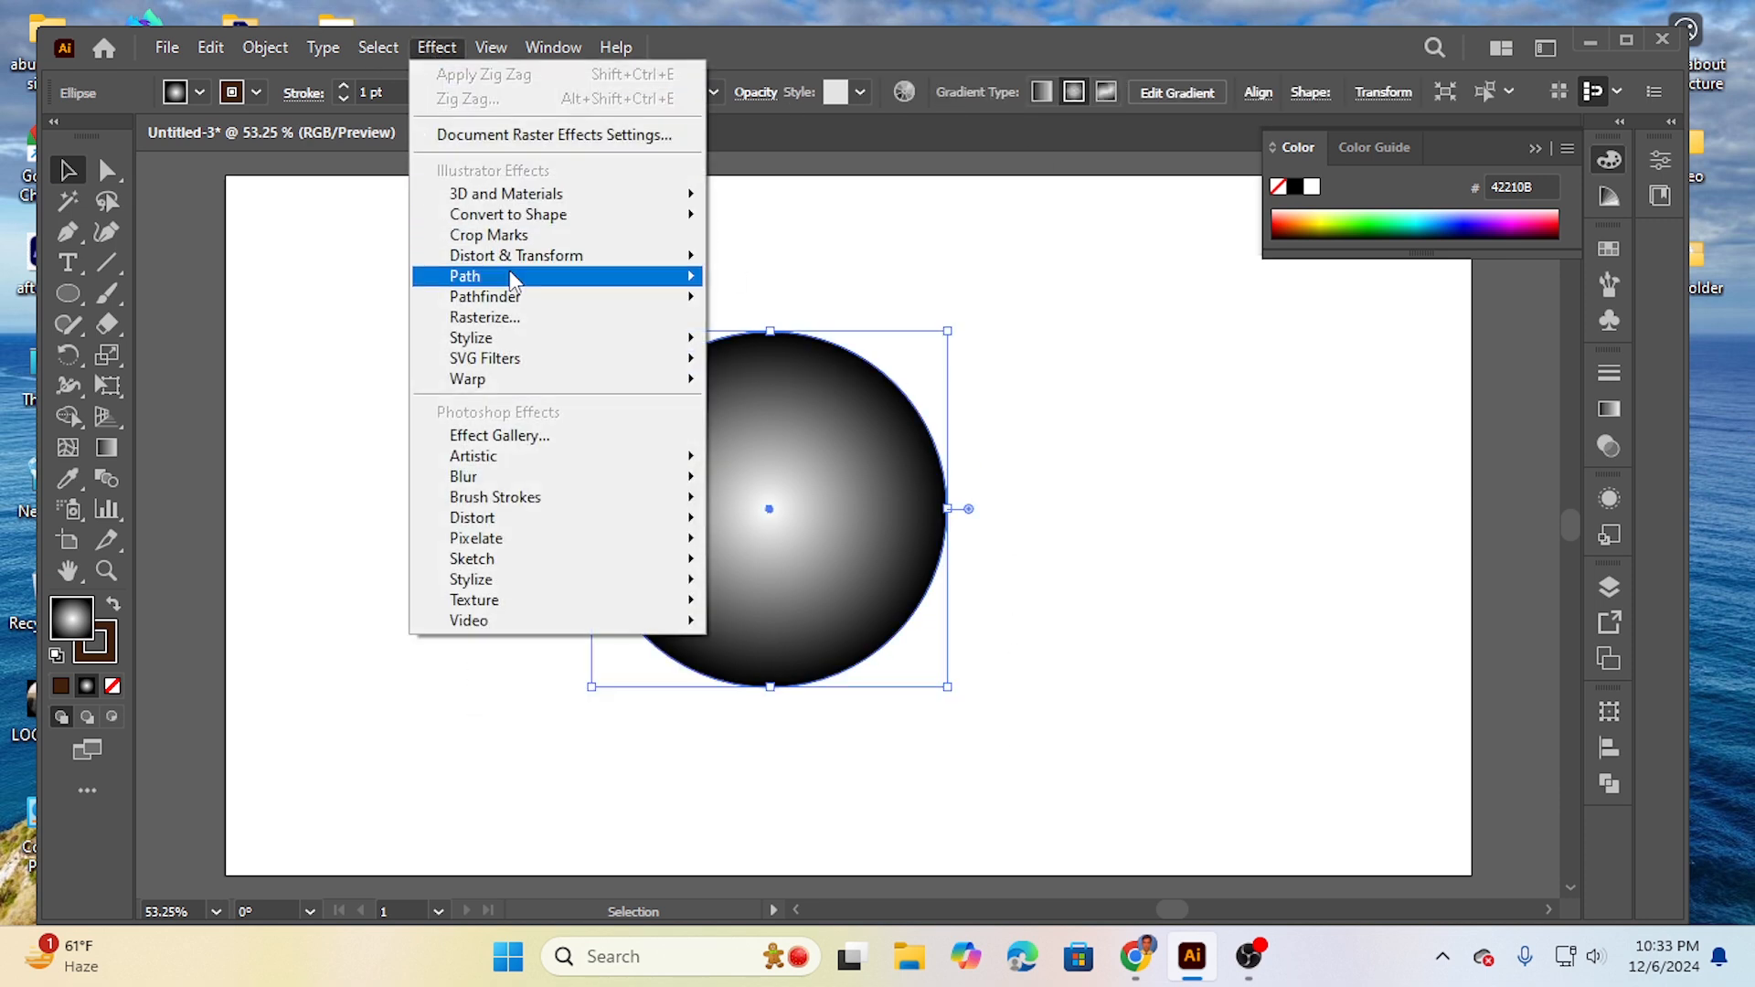
pyautogui.moveTo(536, 260)
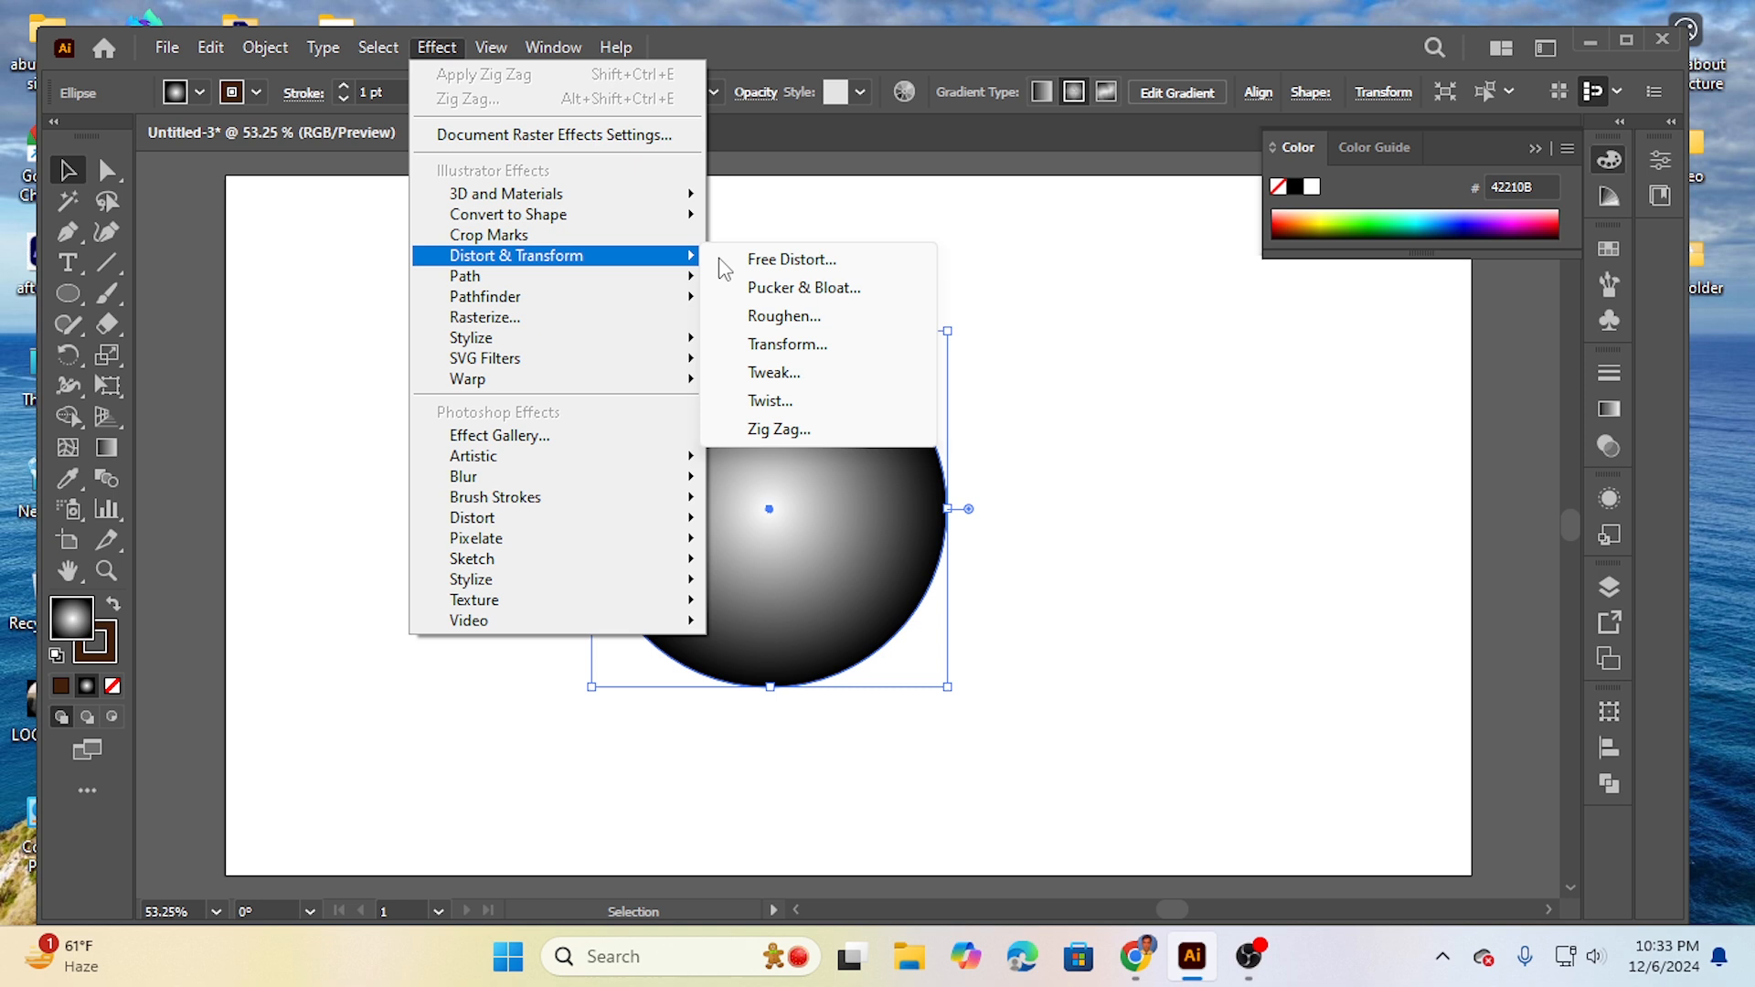
pyautogui.click(805, 288)
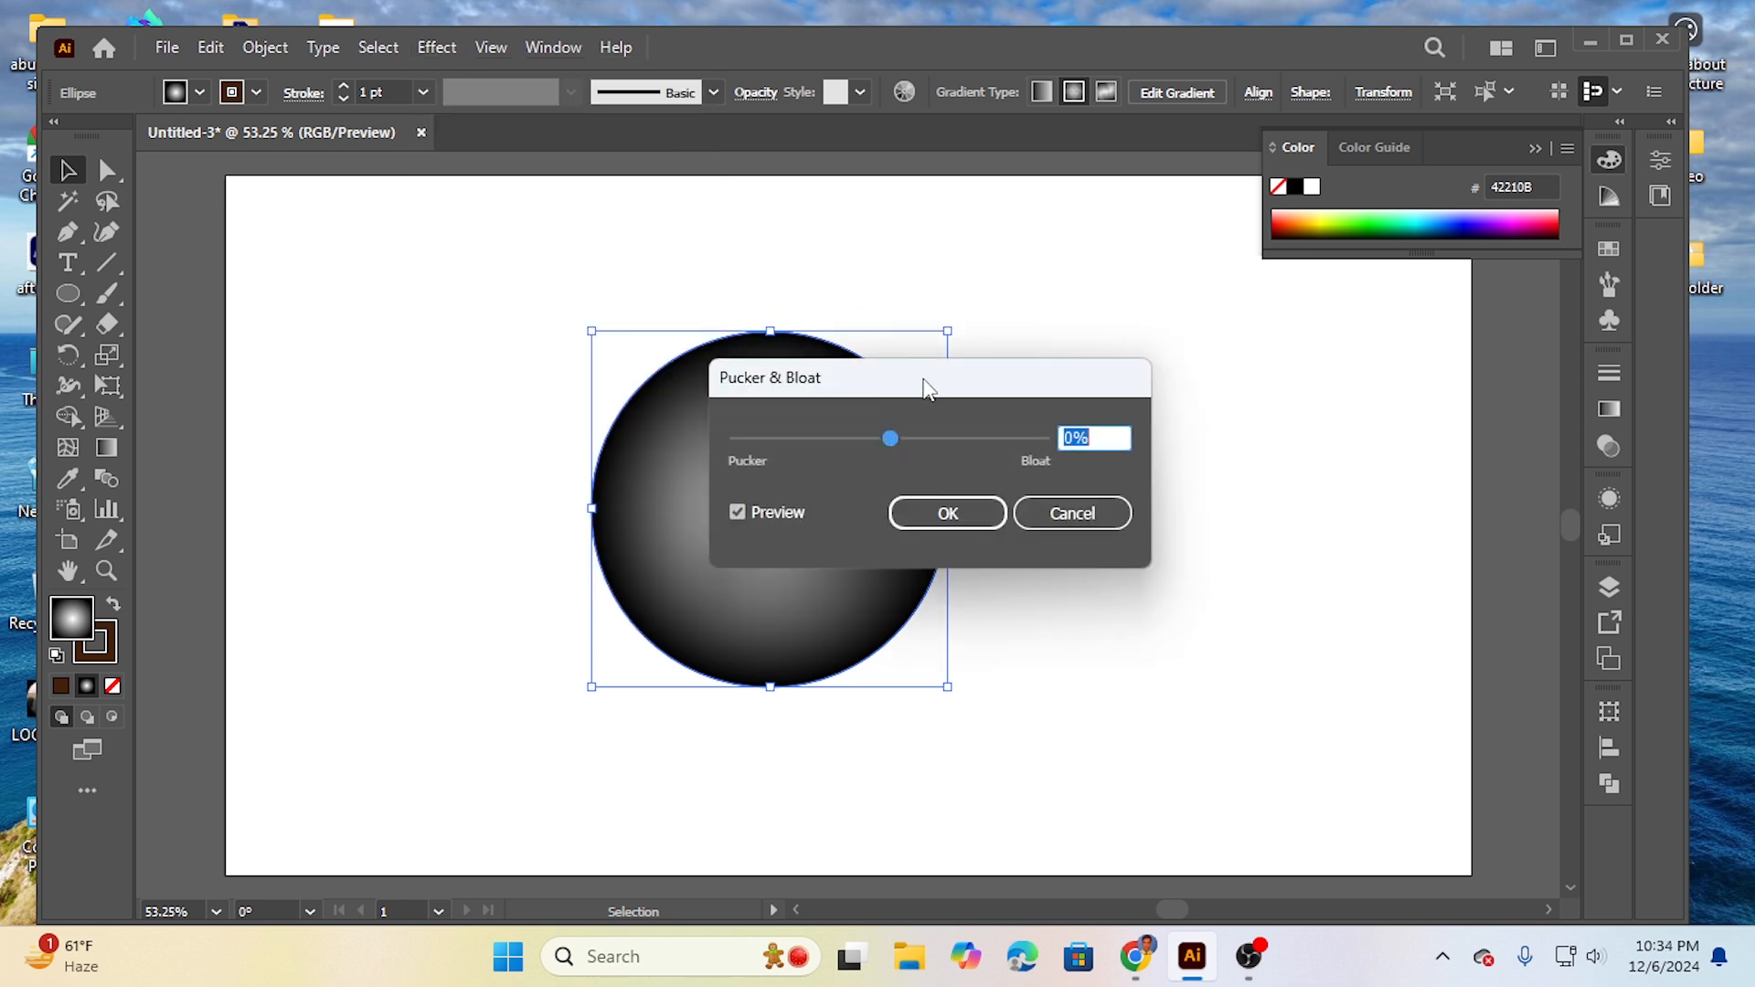
pyautogui.moveTo(925, 384); pyautogui.dragTo(1190, 417)
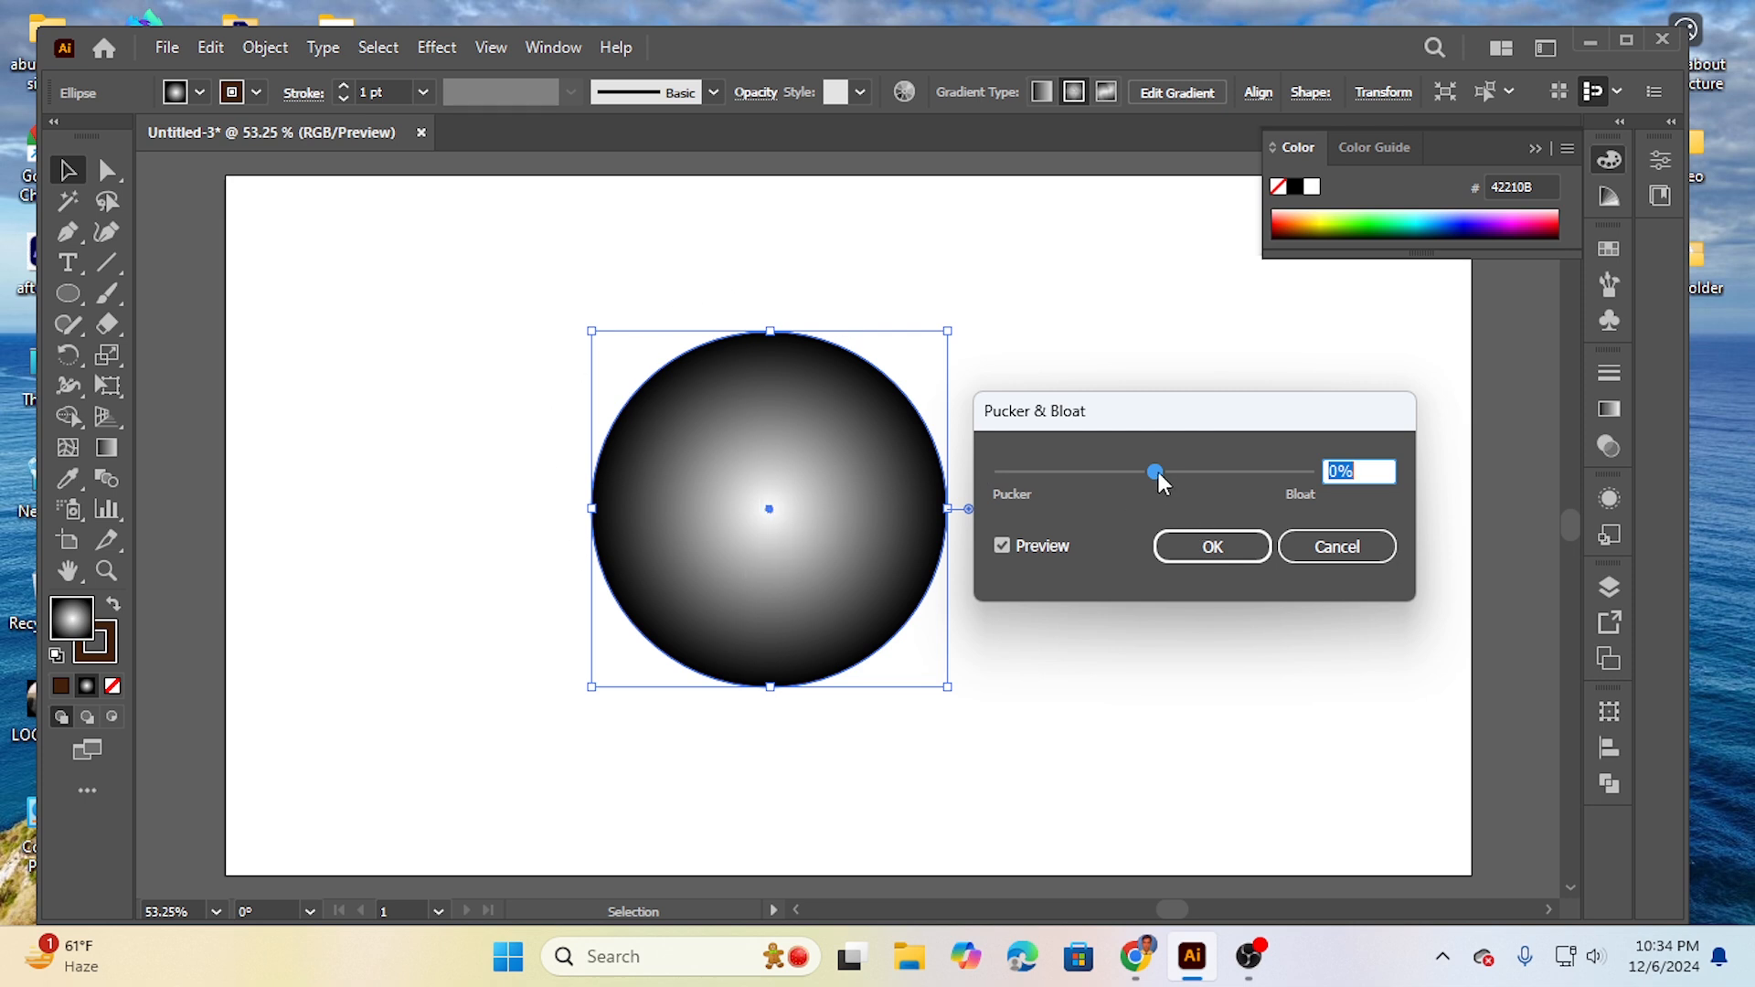
pyautogui.moveTo(1159, 472); pyautogui.dragTo(1229, 477)
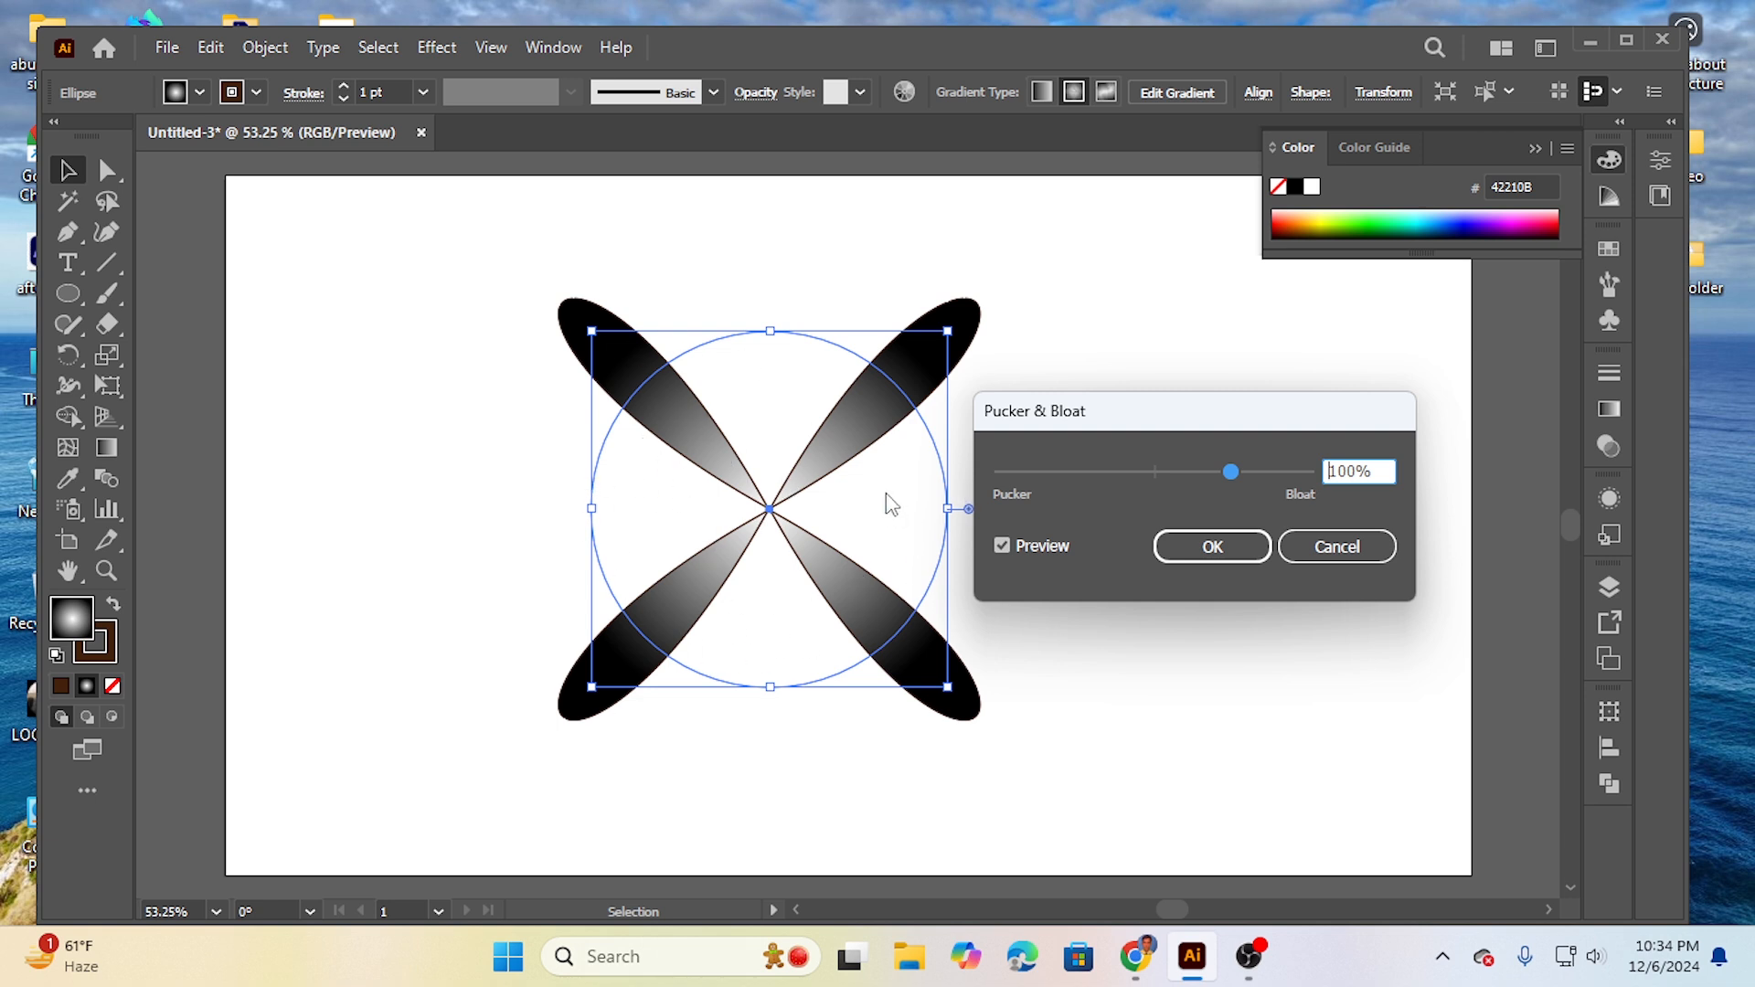
pyautogui.click(1214, 558)
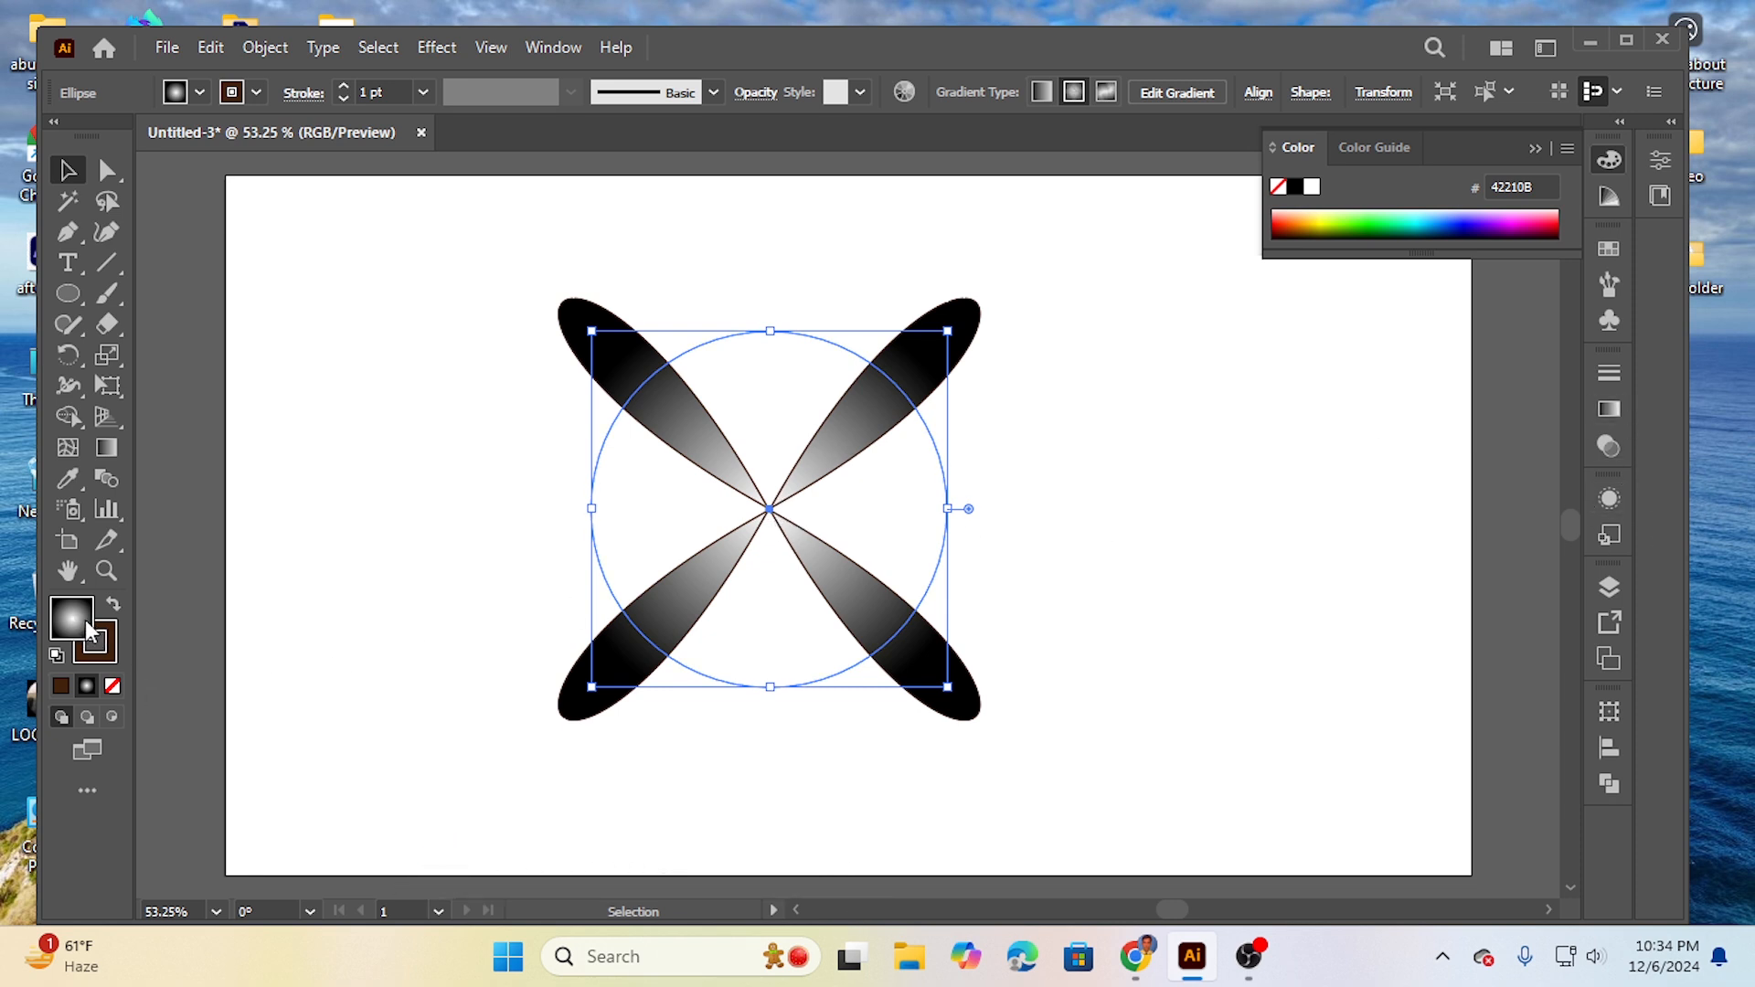
# - Recolour the petals' radial gradient with yellow at the centre stop and red at the outer stop
pyautogui.click(1611, 414)
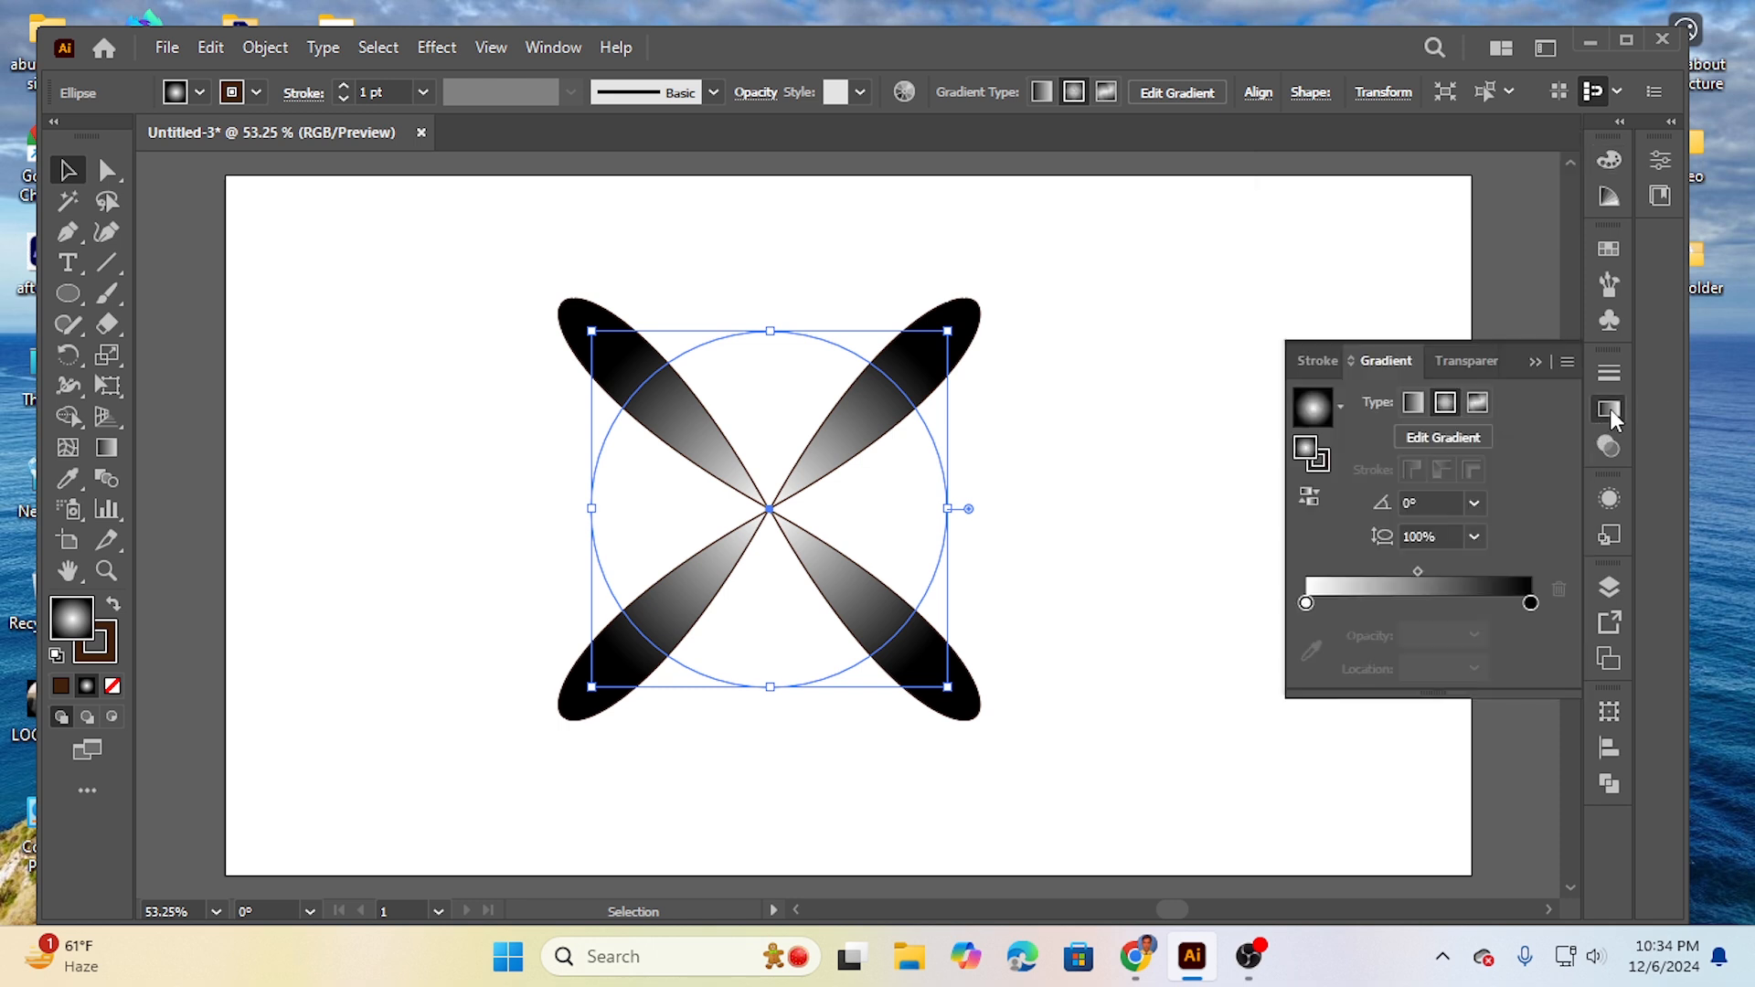
pyautogui.click(1307, 604)
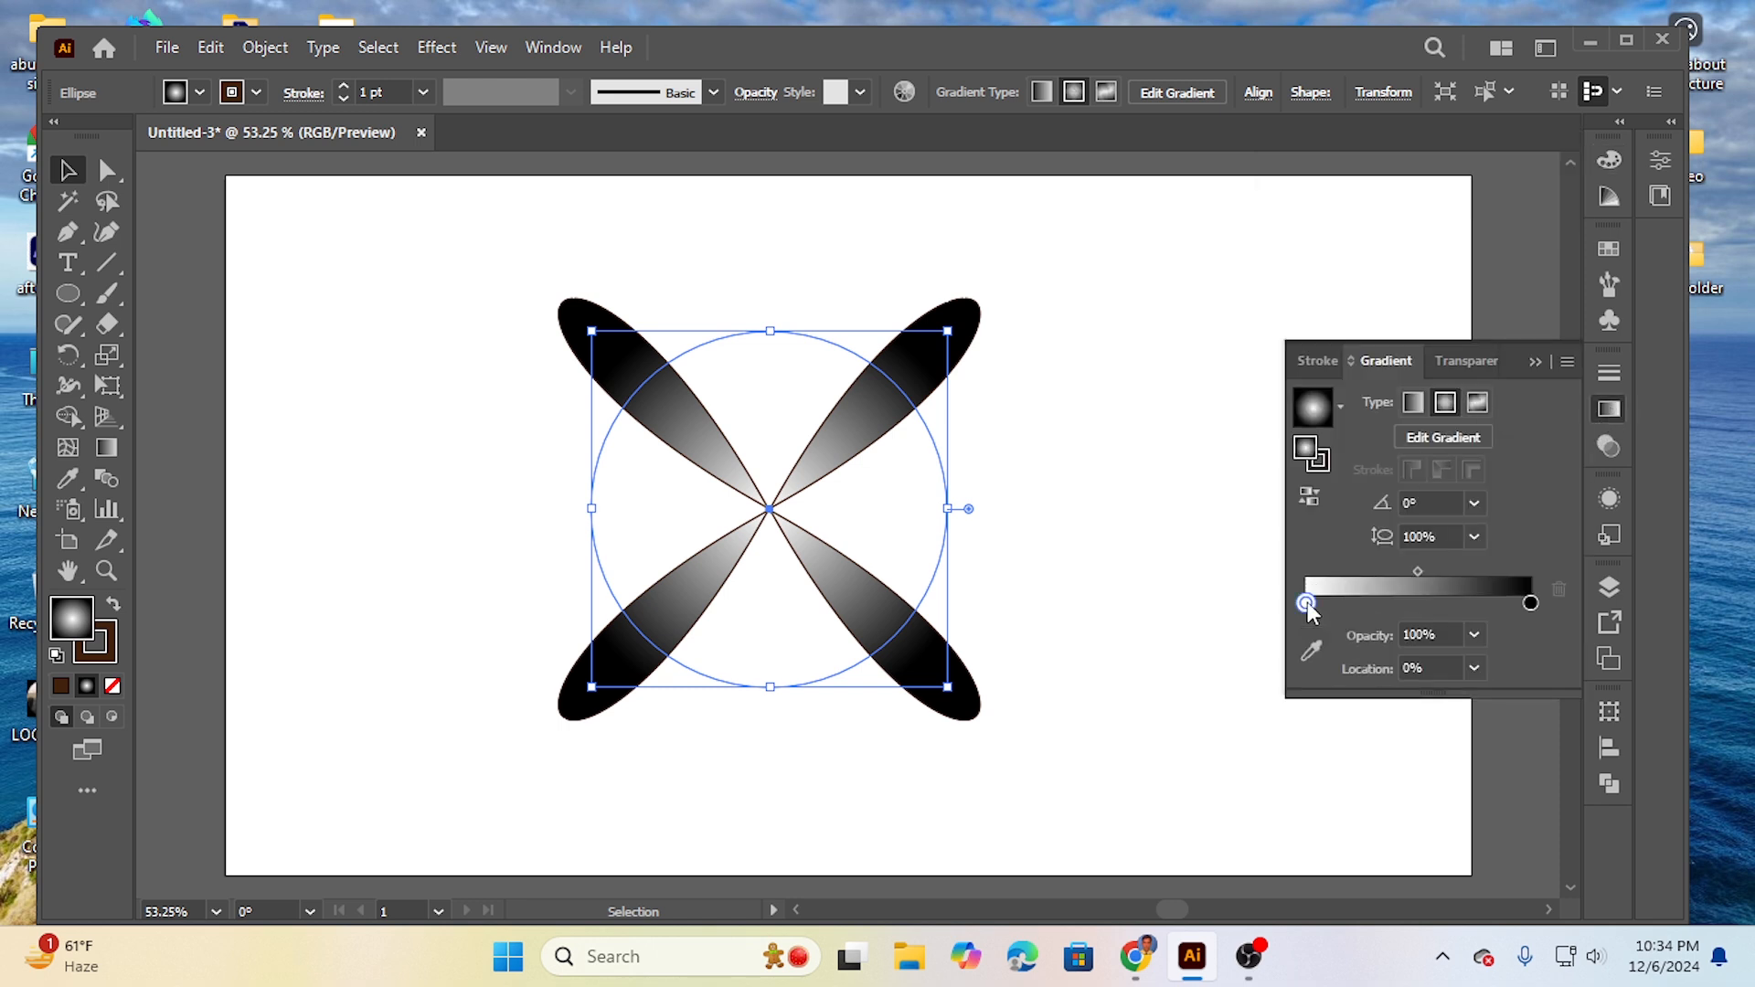
pyautogui.doubleClick(1307, 604)
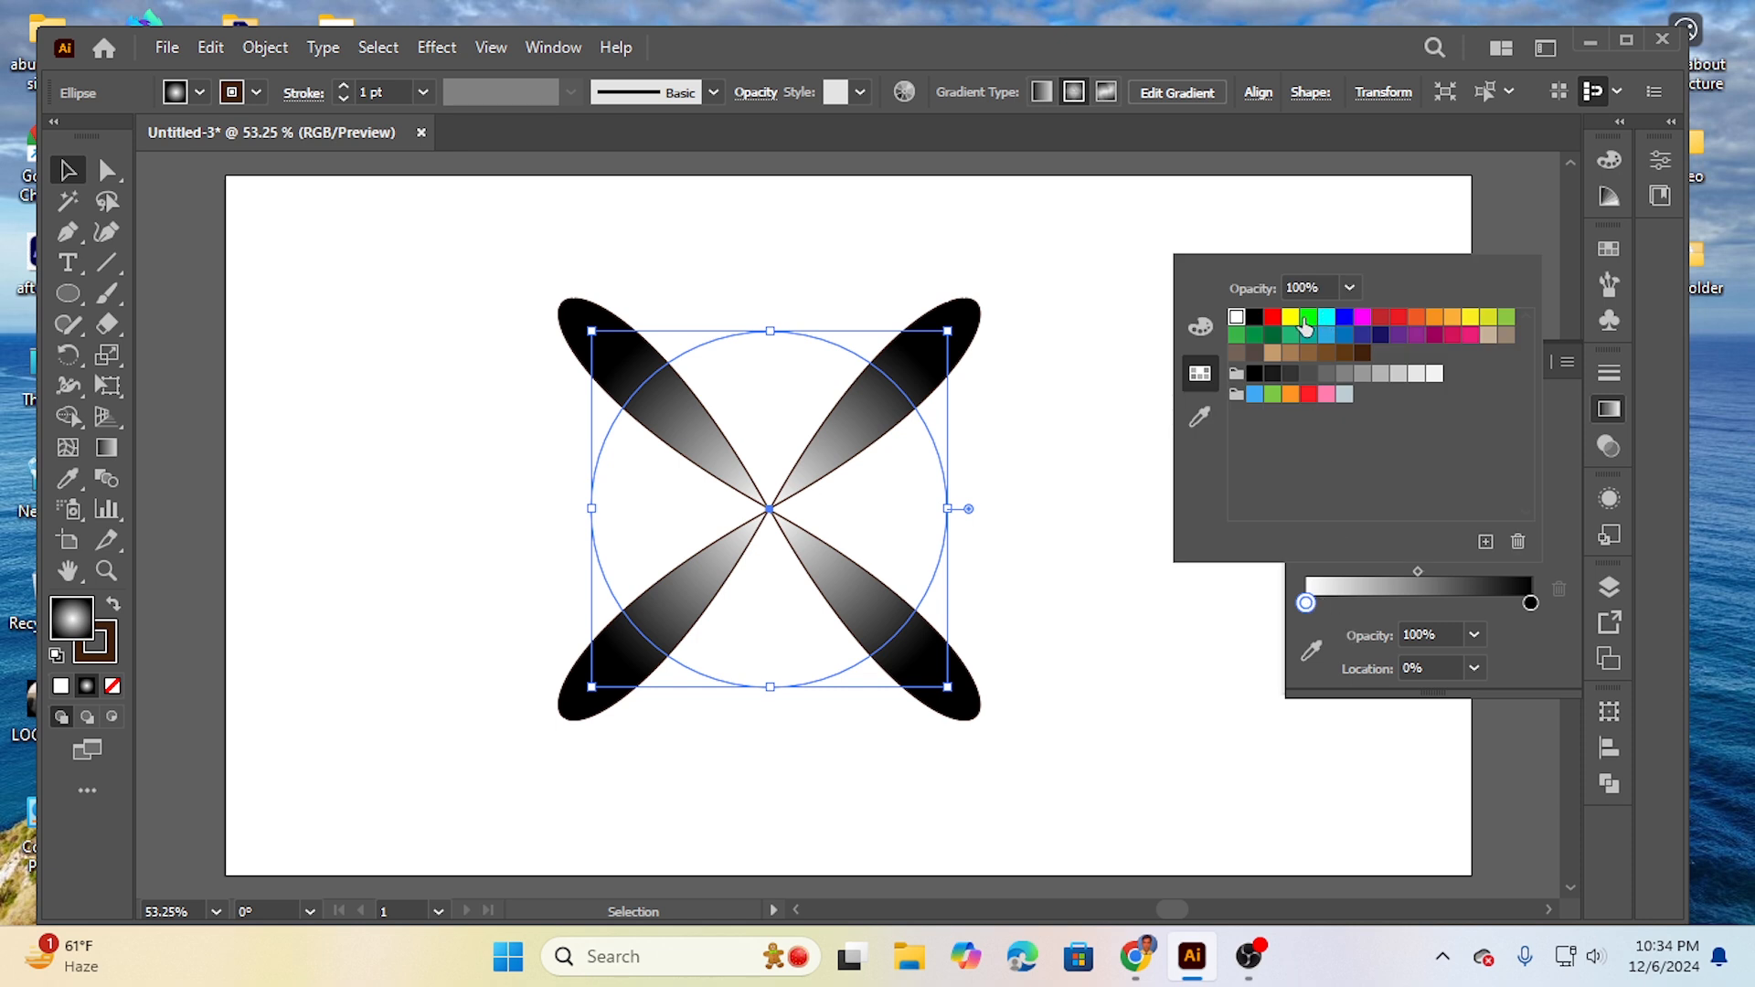
pyautogui.click(1289, 317)
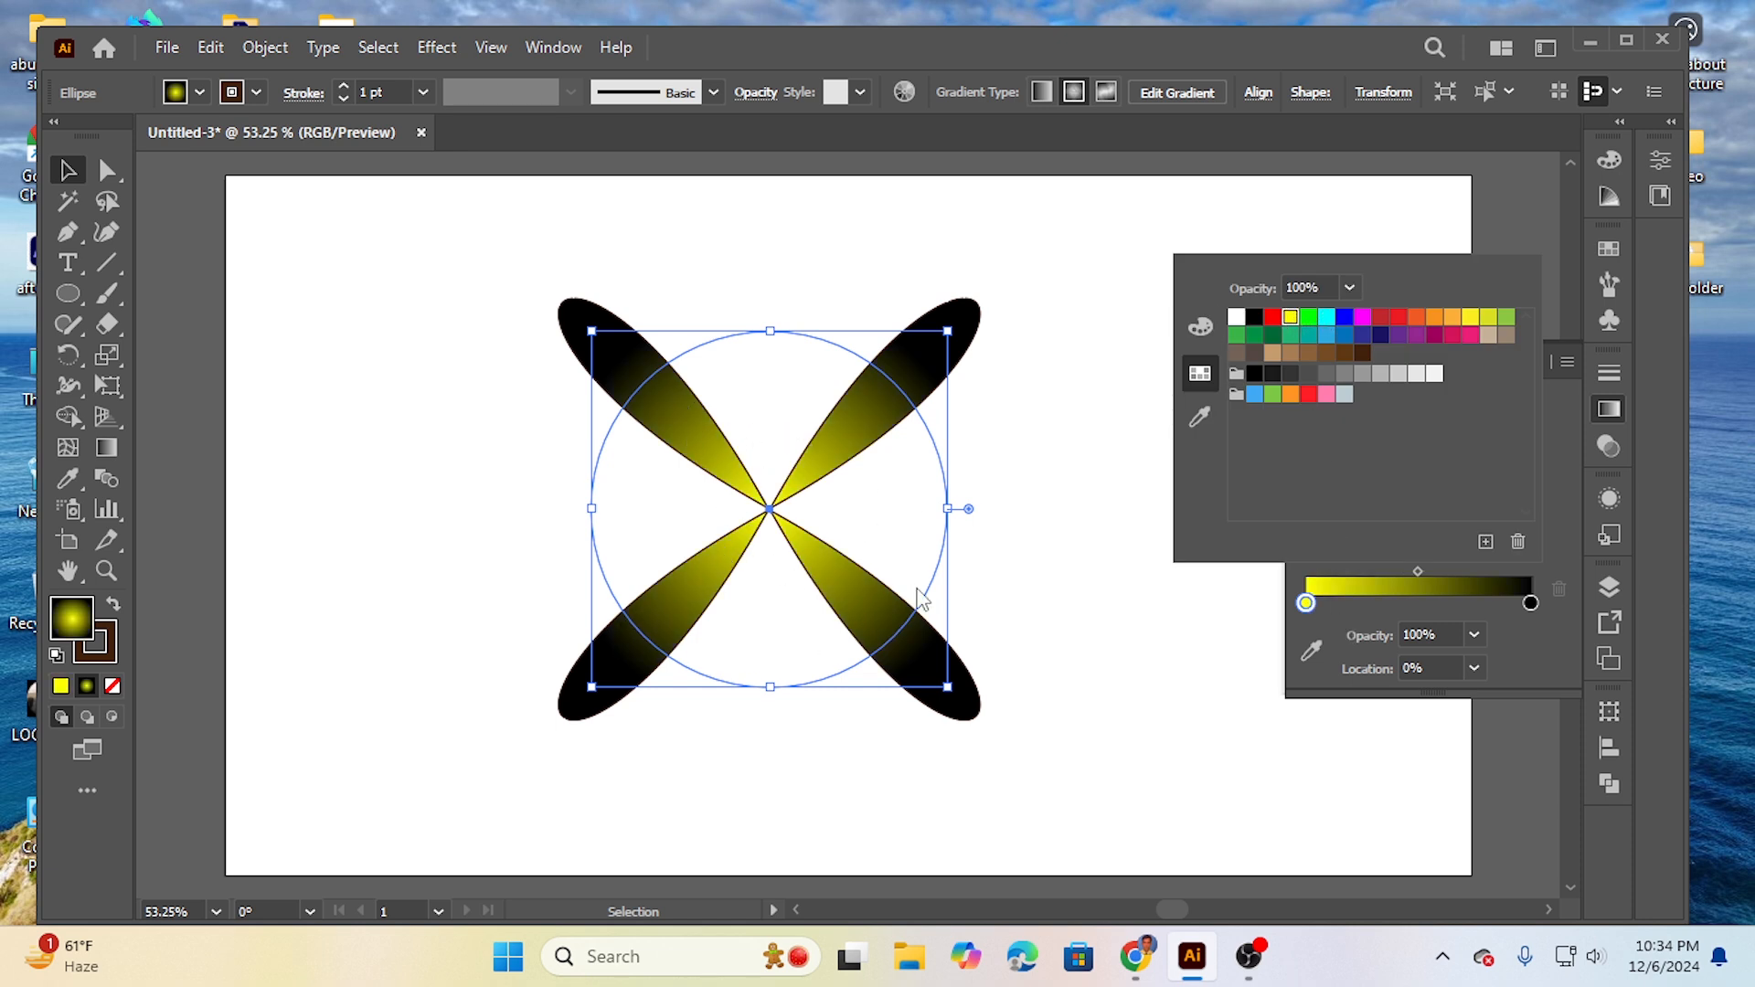
pyautogui.doubleClick(1531, 603)
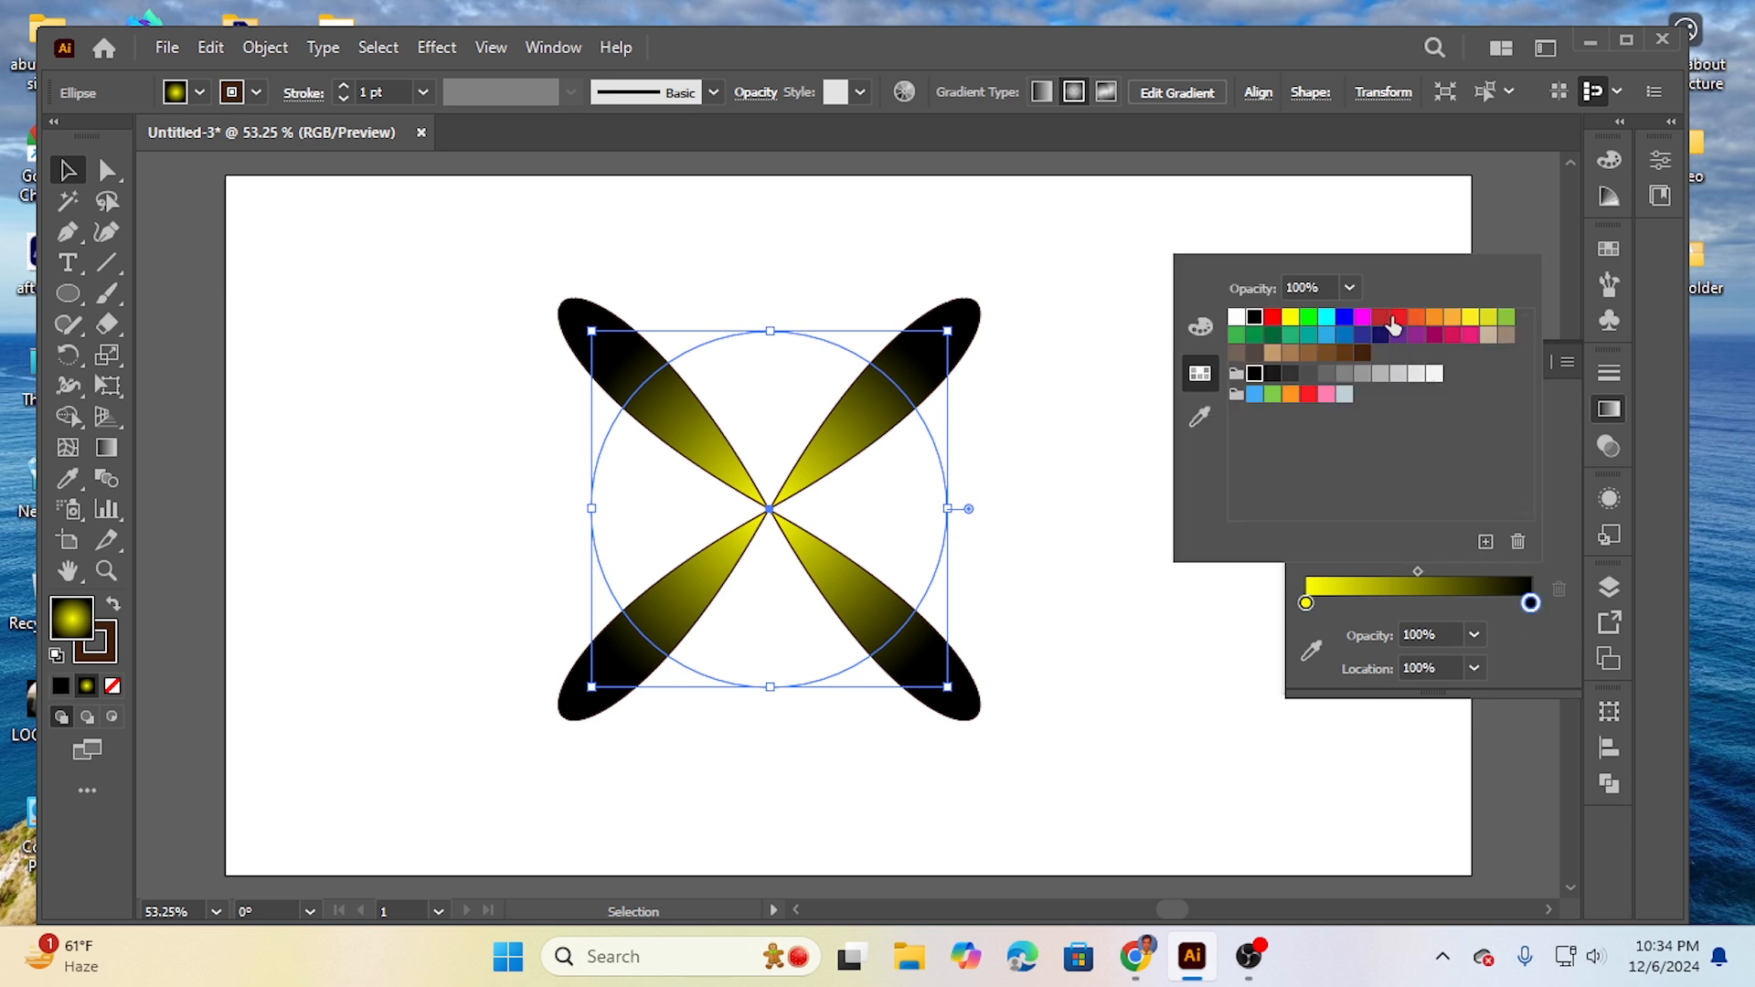
pyautogui.click(1395, 319)
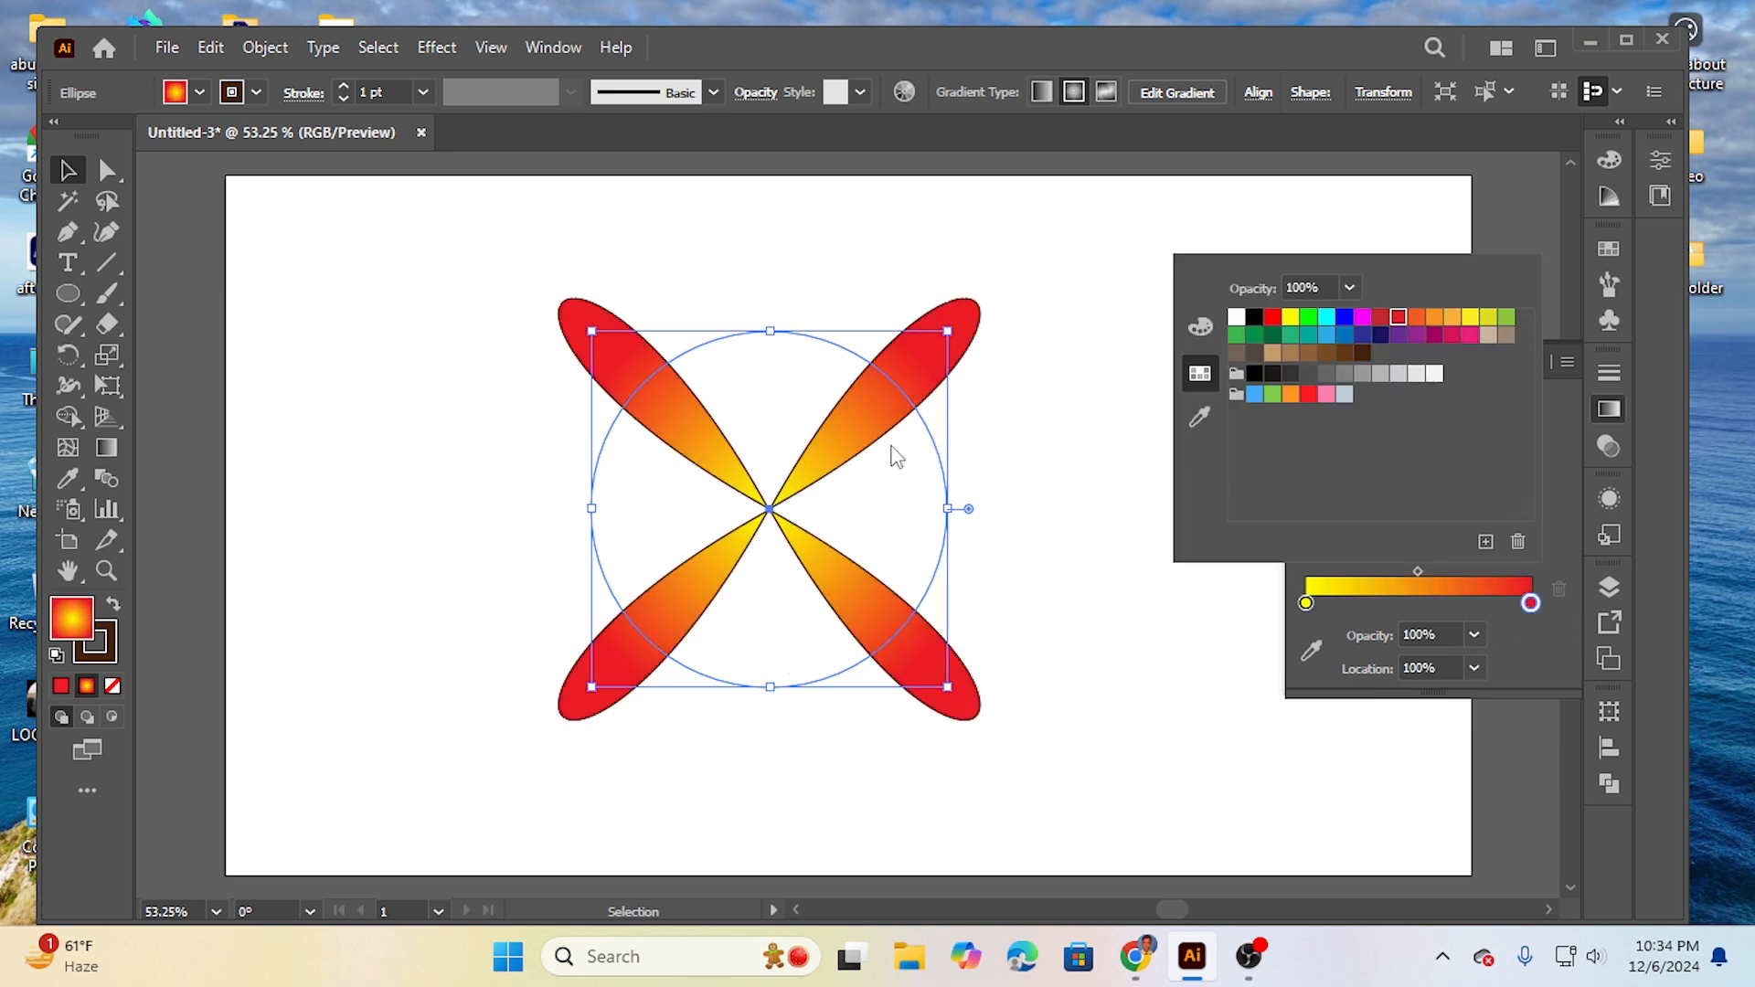
pyautogui.click(1111, 420)
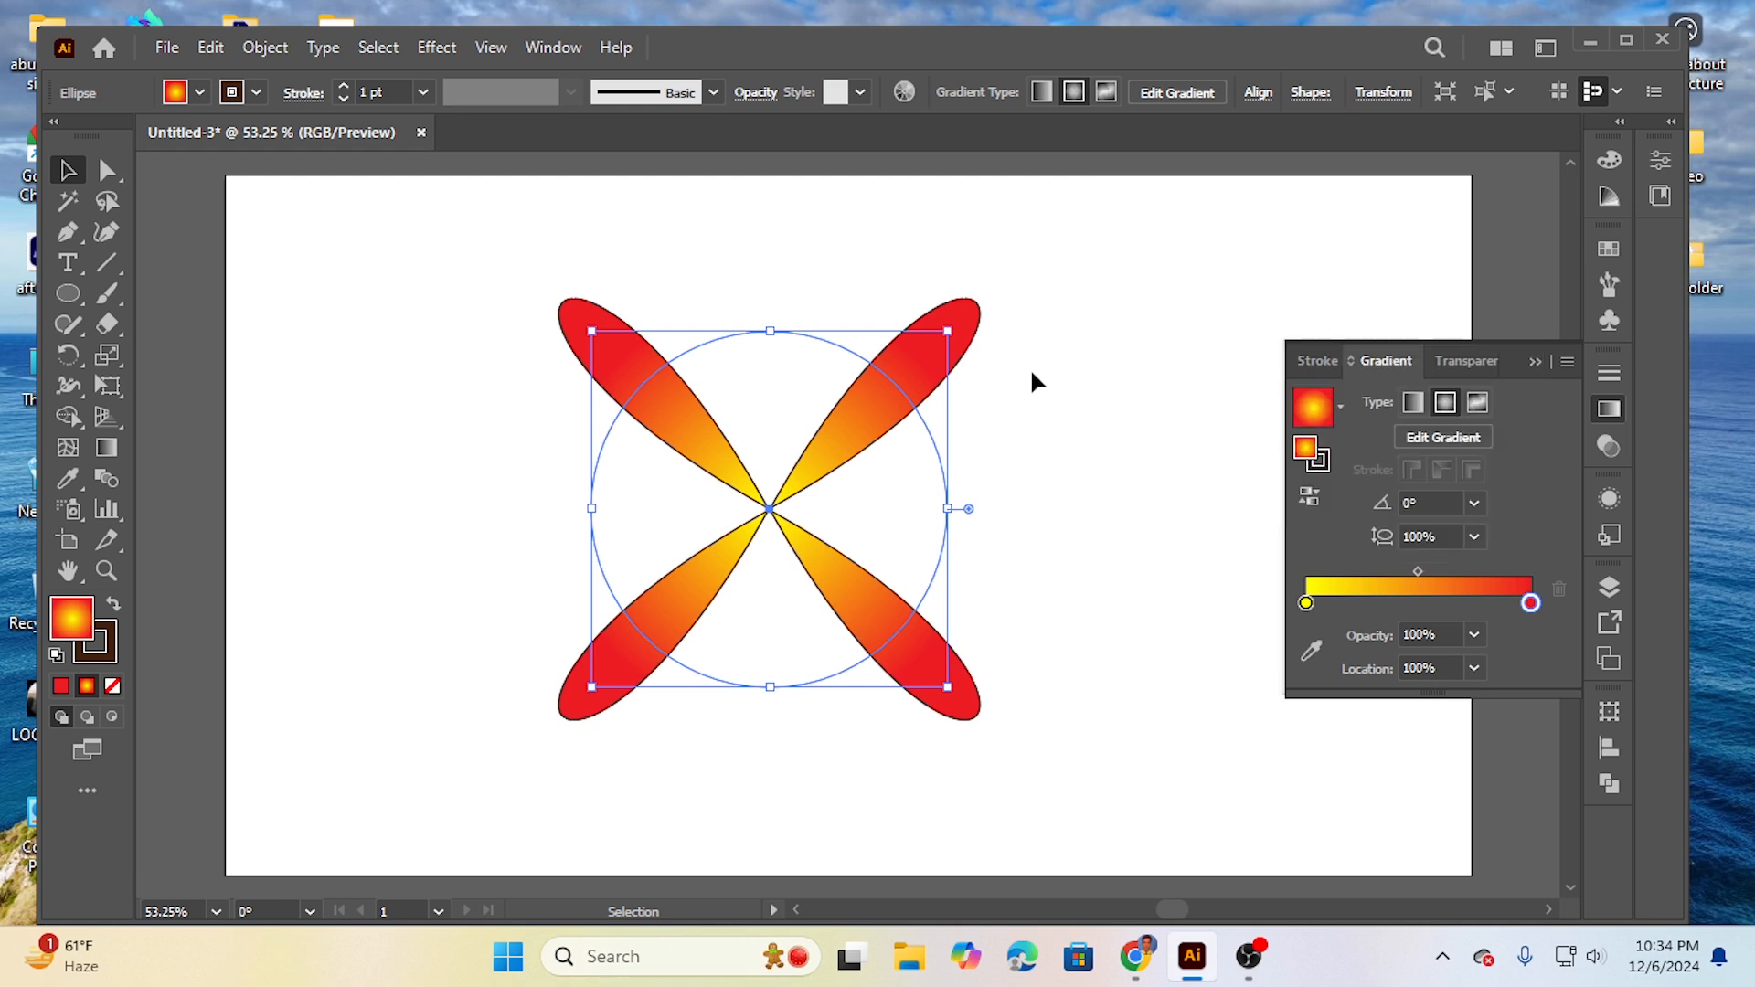
pyautogui.click(1040, 346)
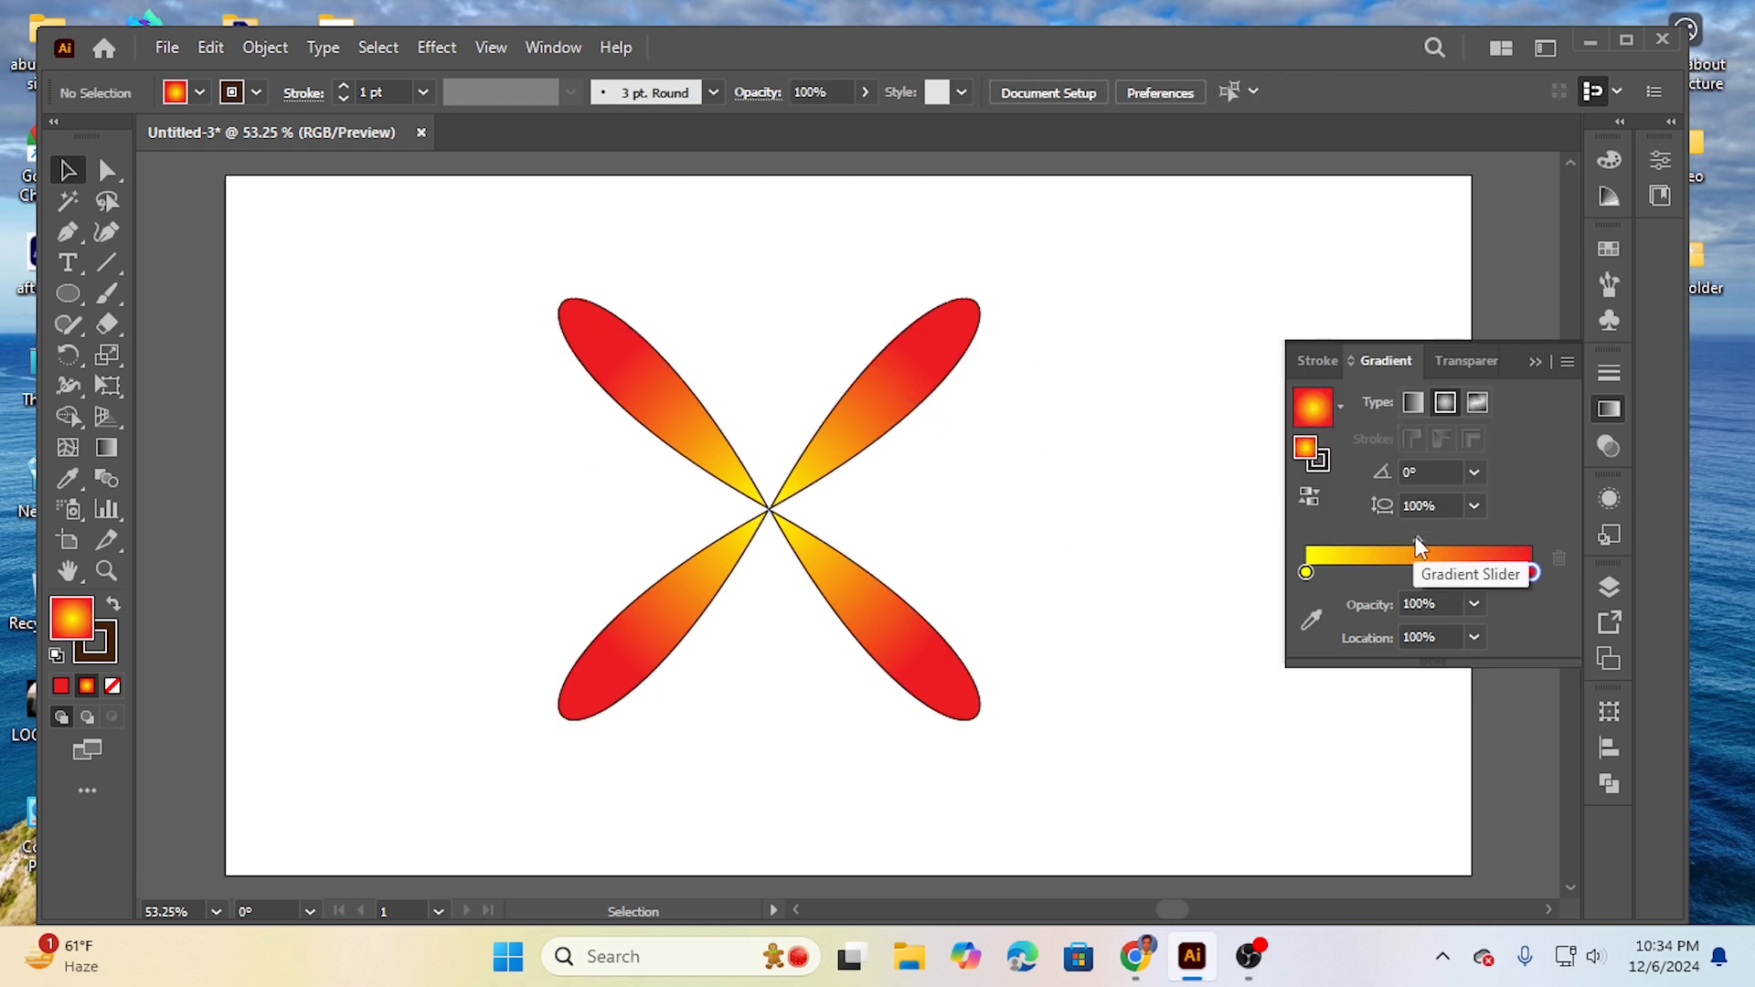
# - Try to shift the gradient midpoint to about 37% towards the yellow stop
pyautogui.moveTo(1417, 540)
pyautogui.mouseDown()
pyautogui.moveTo(1433, 540)
pyautogui.moveTo(1390, 537)
pyautogui.mouseUp()
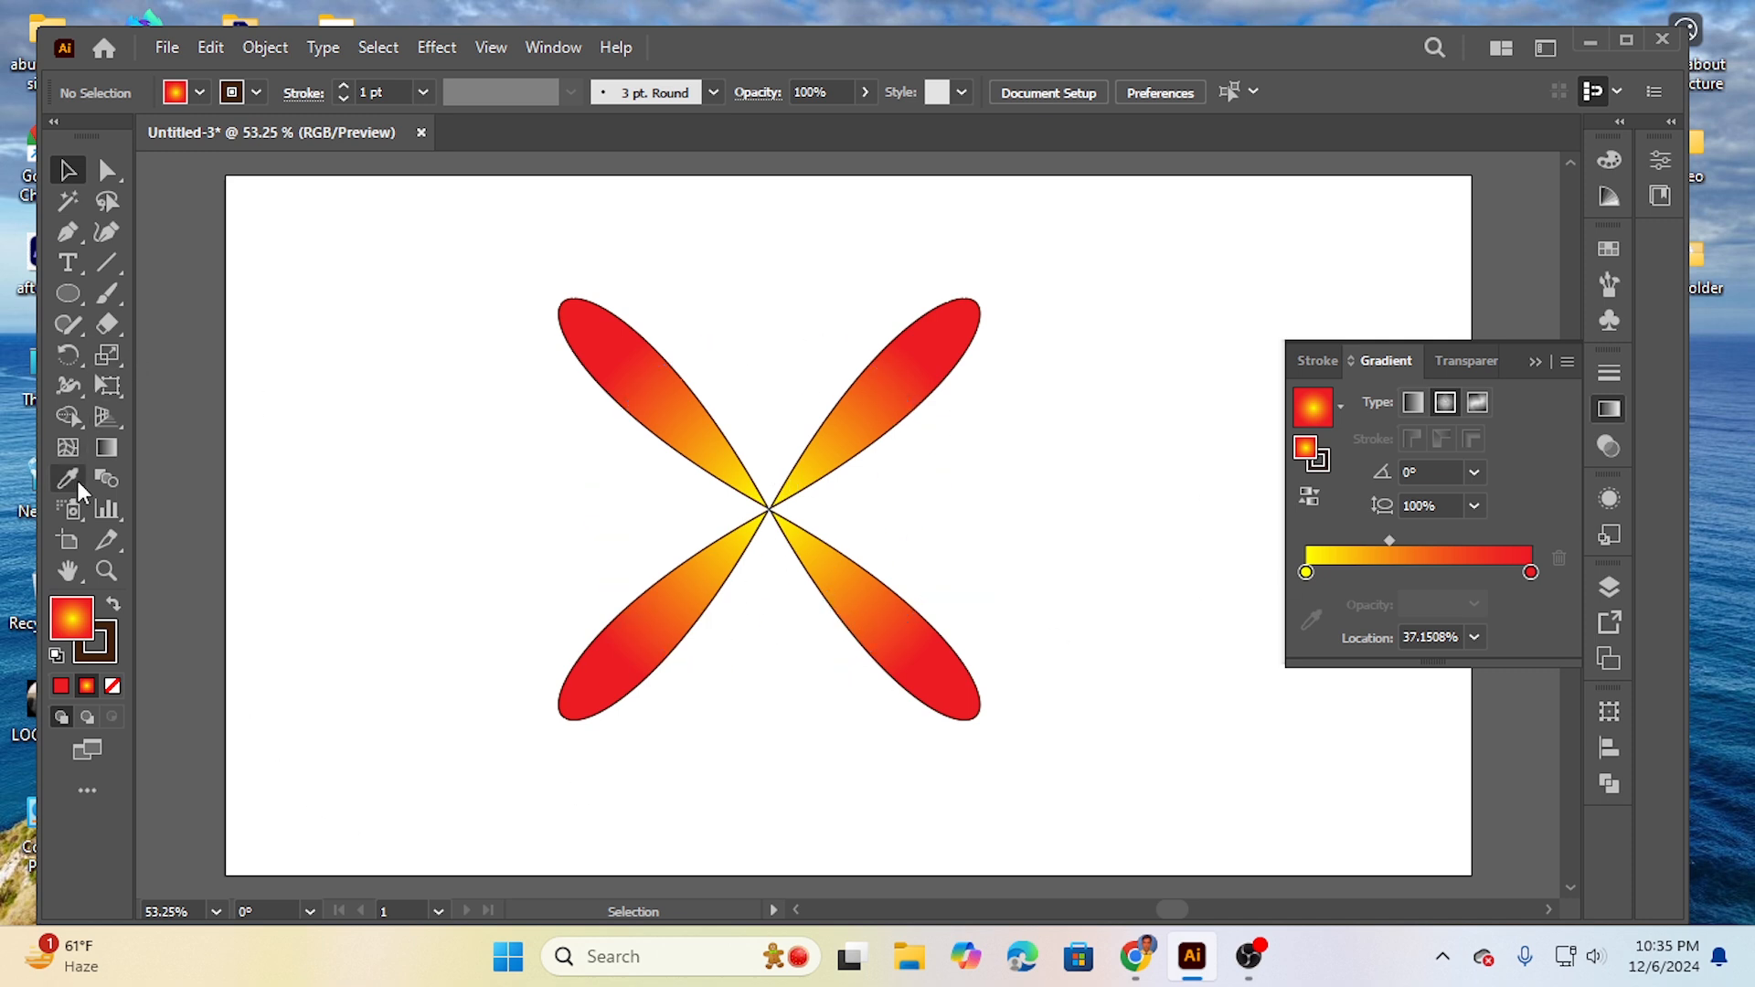
# - Create a copy of the four-petal shape rotated 12° about its centre
pyautogui.click(66, 358)
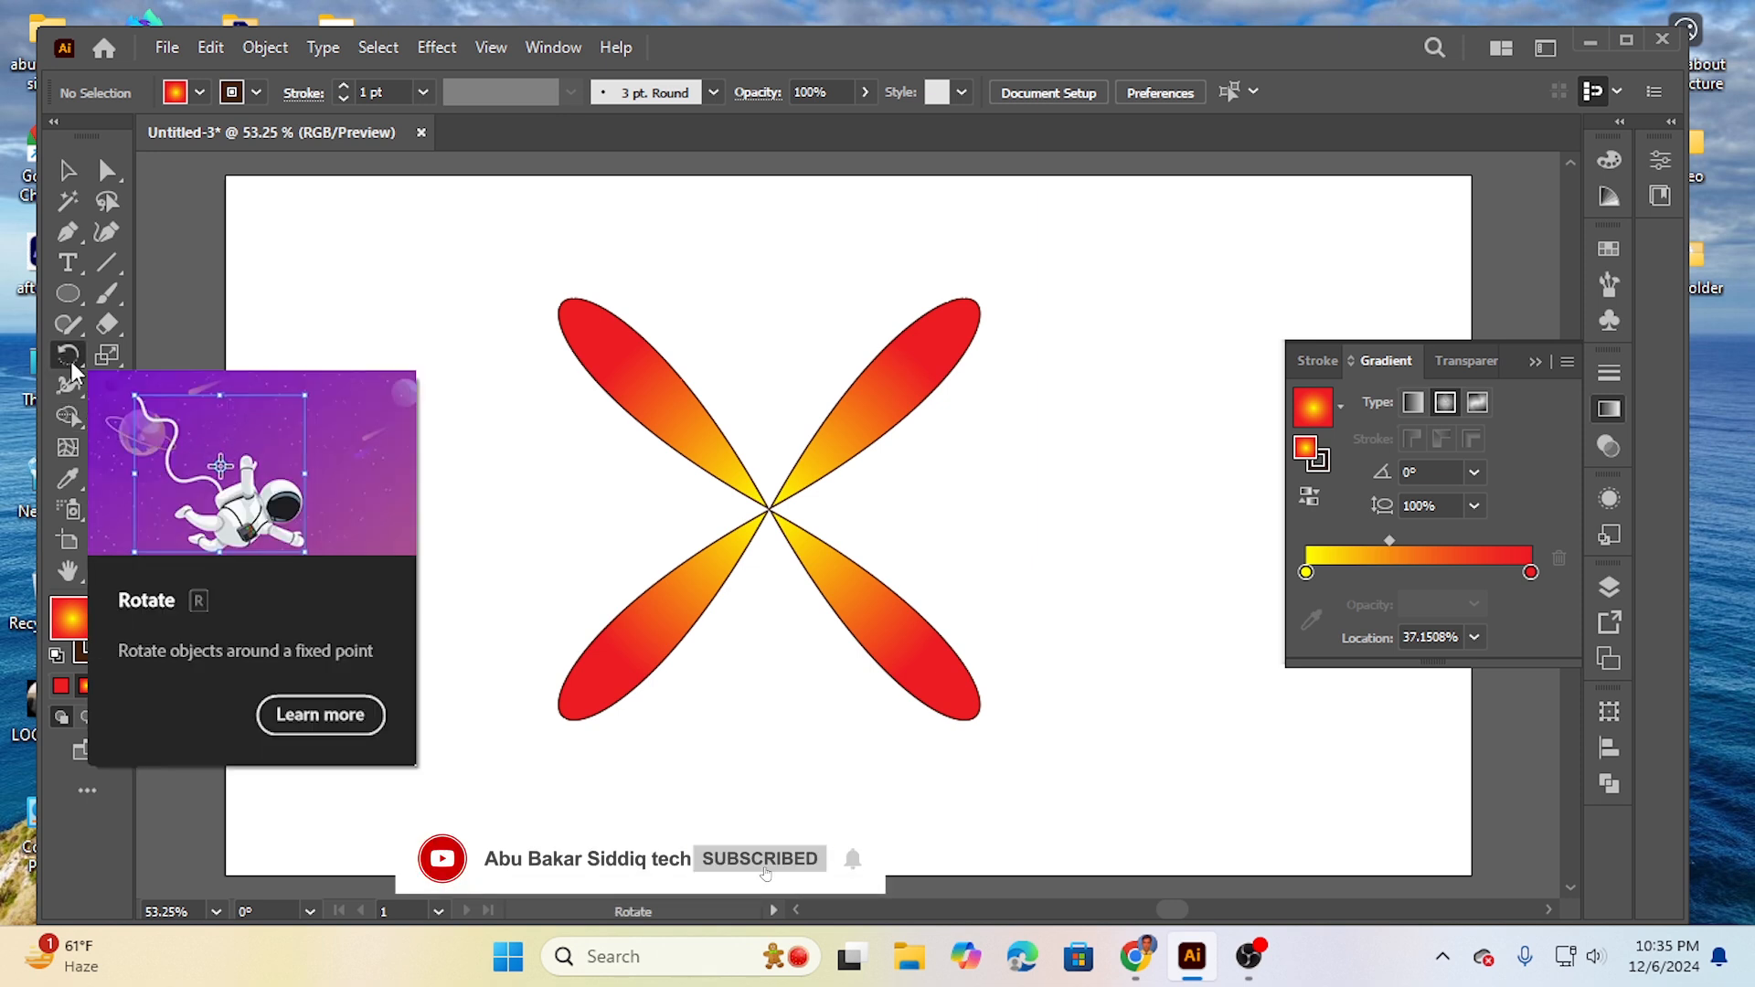
pyautogui.click(66, 170)
pyautogui.moveTo(439, 278); pyautogui.dragTo(1011, 729)
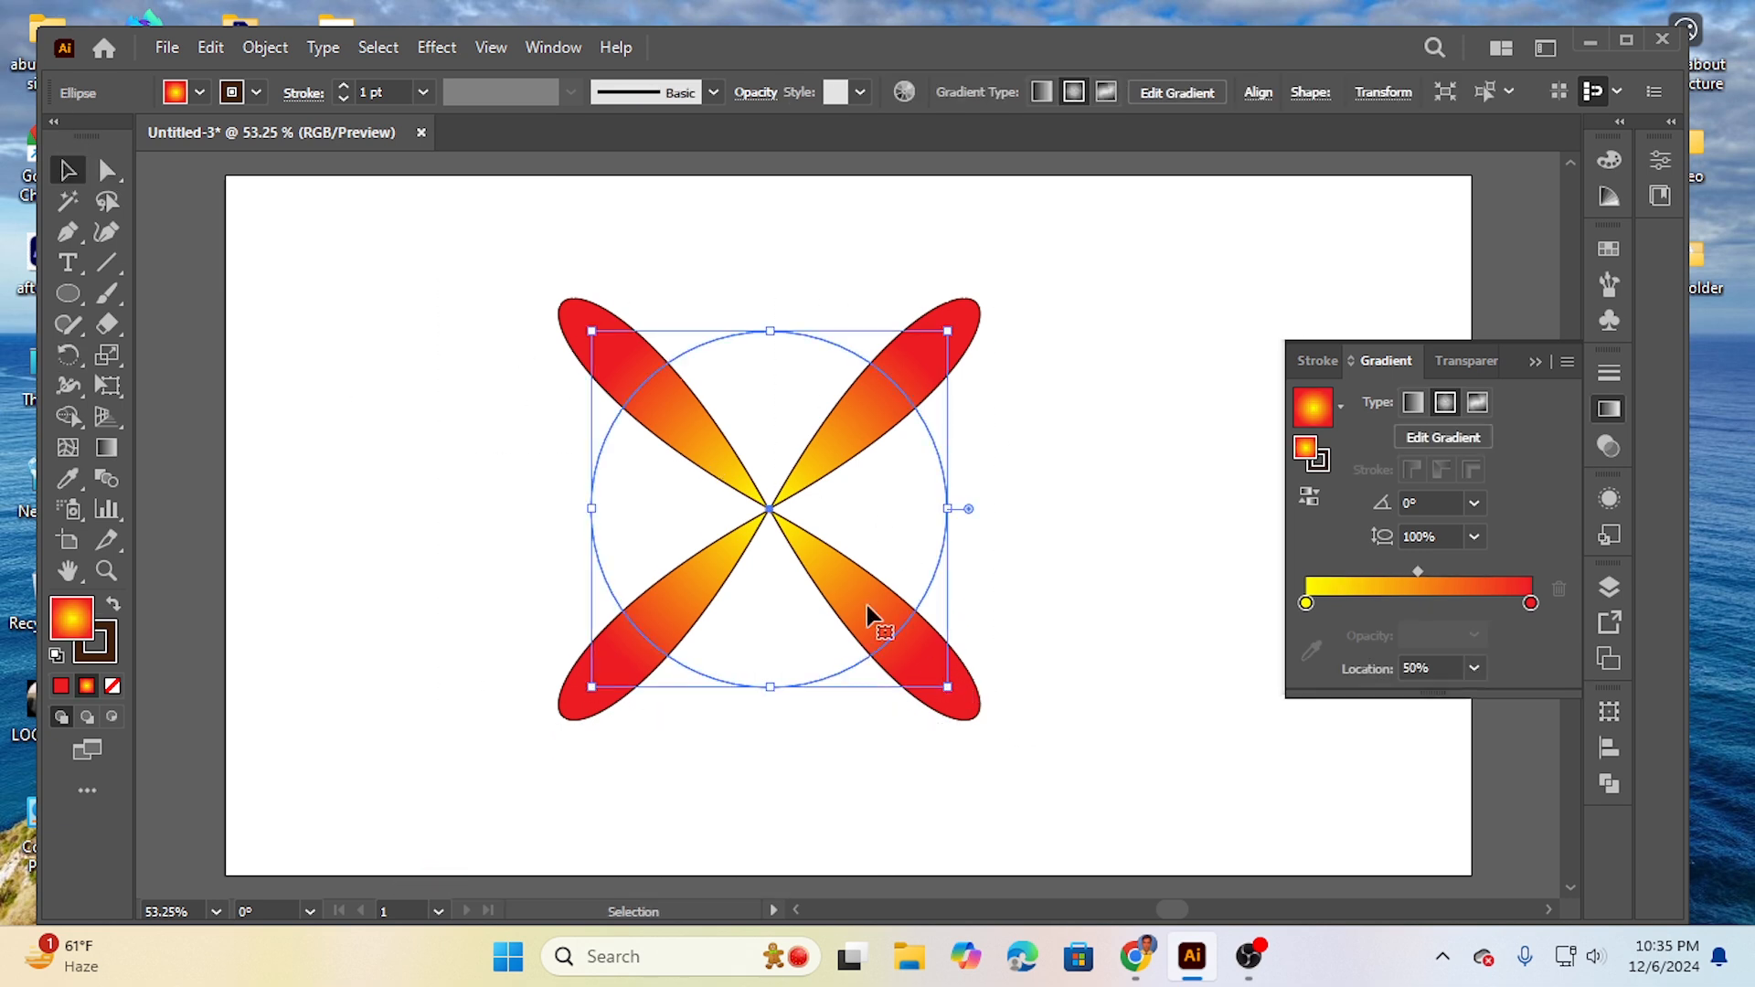
pyautogui.click(69, 357)
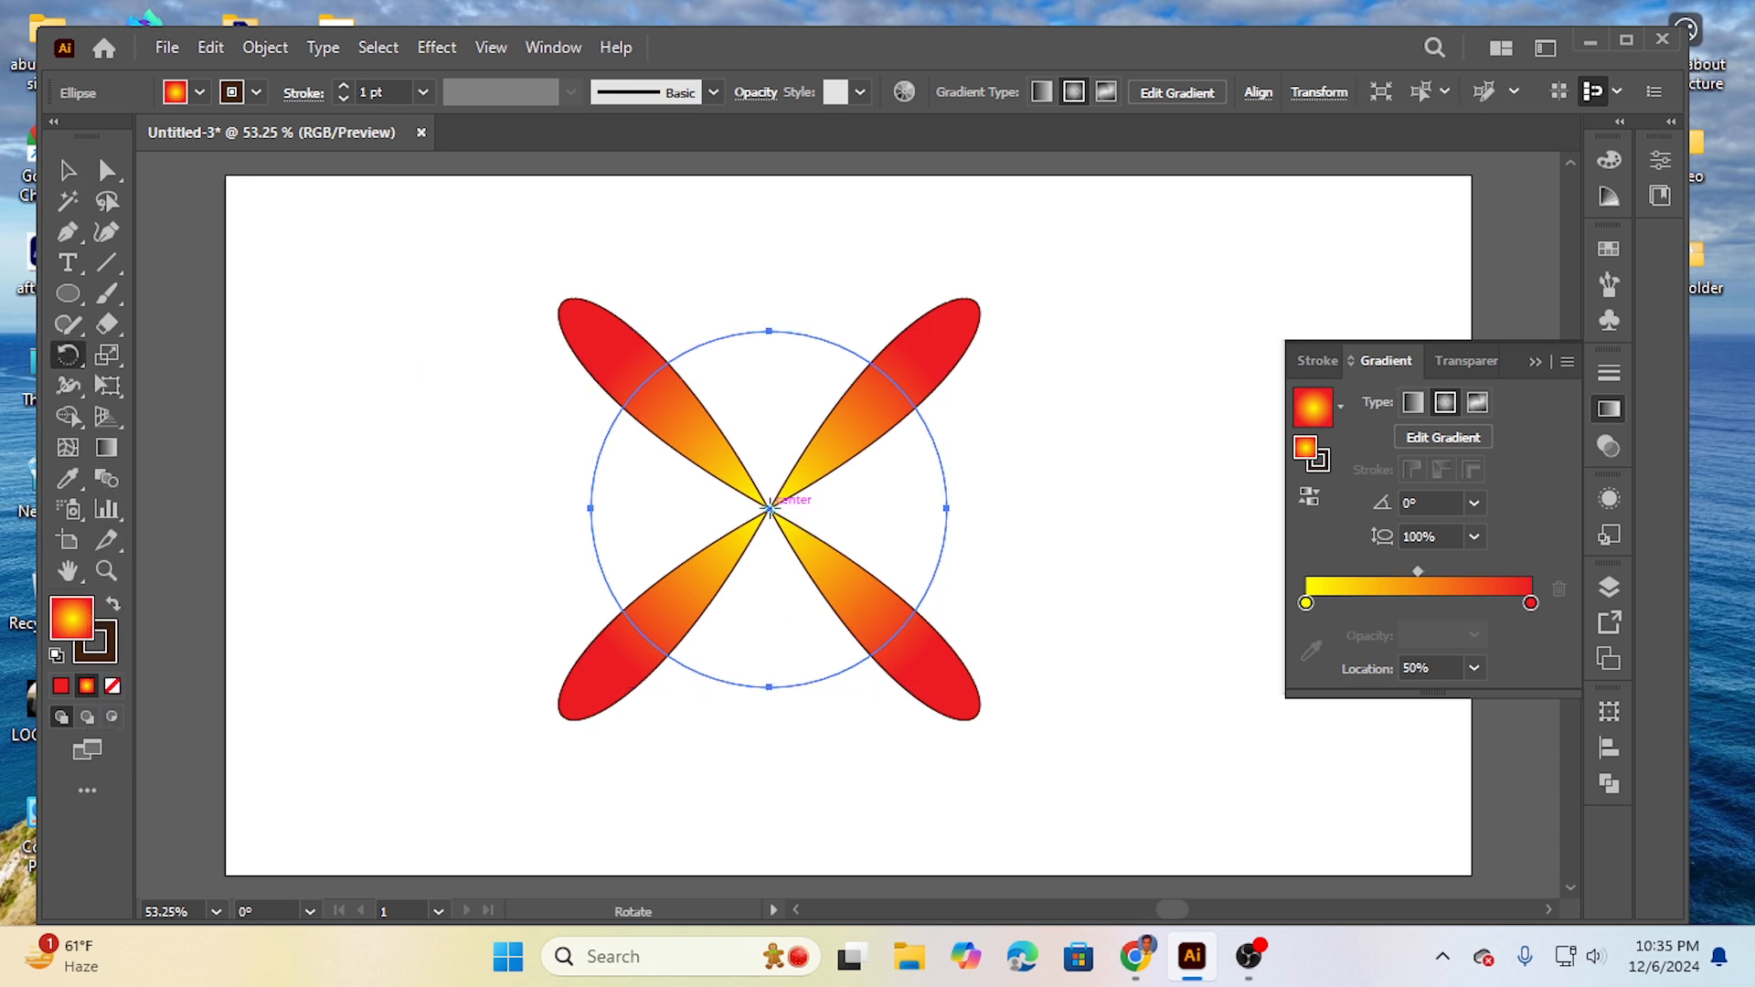
pyautogui.click(771, 509)
pyautogui.keyDown('alt'); pyautogui.click(770, 509); pyautogui.keyUp('alt')
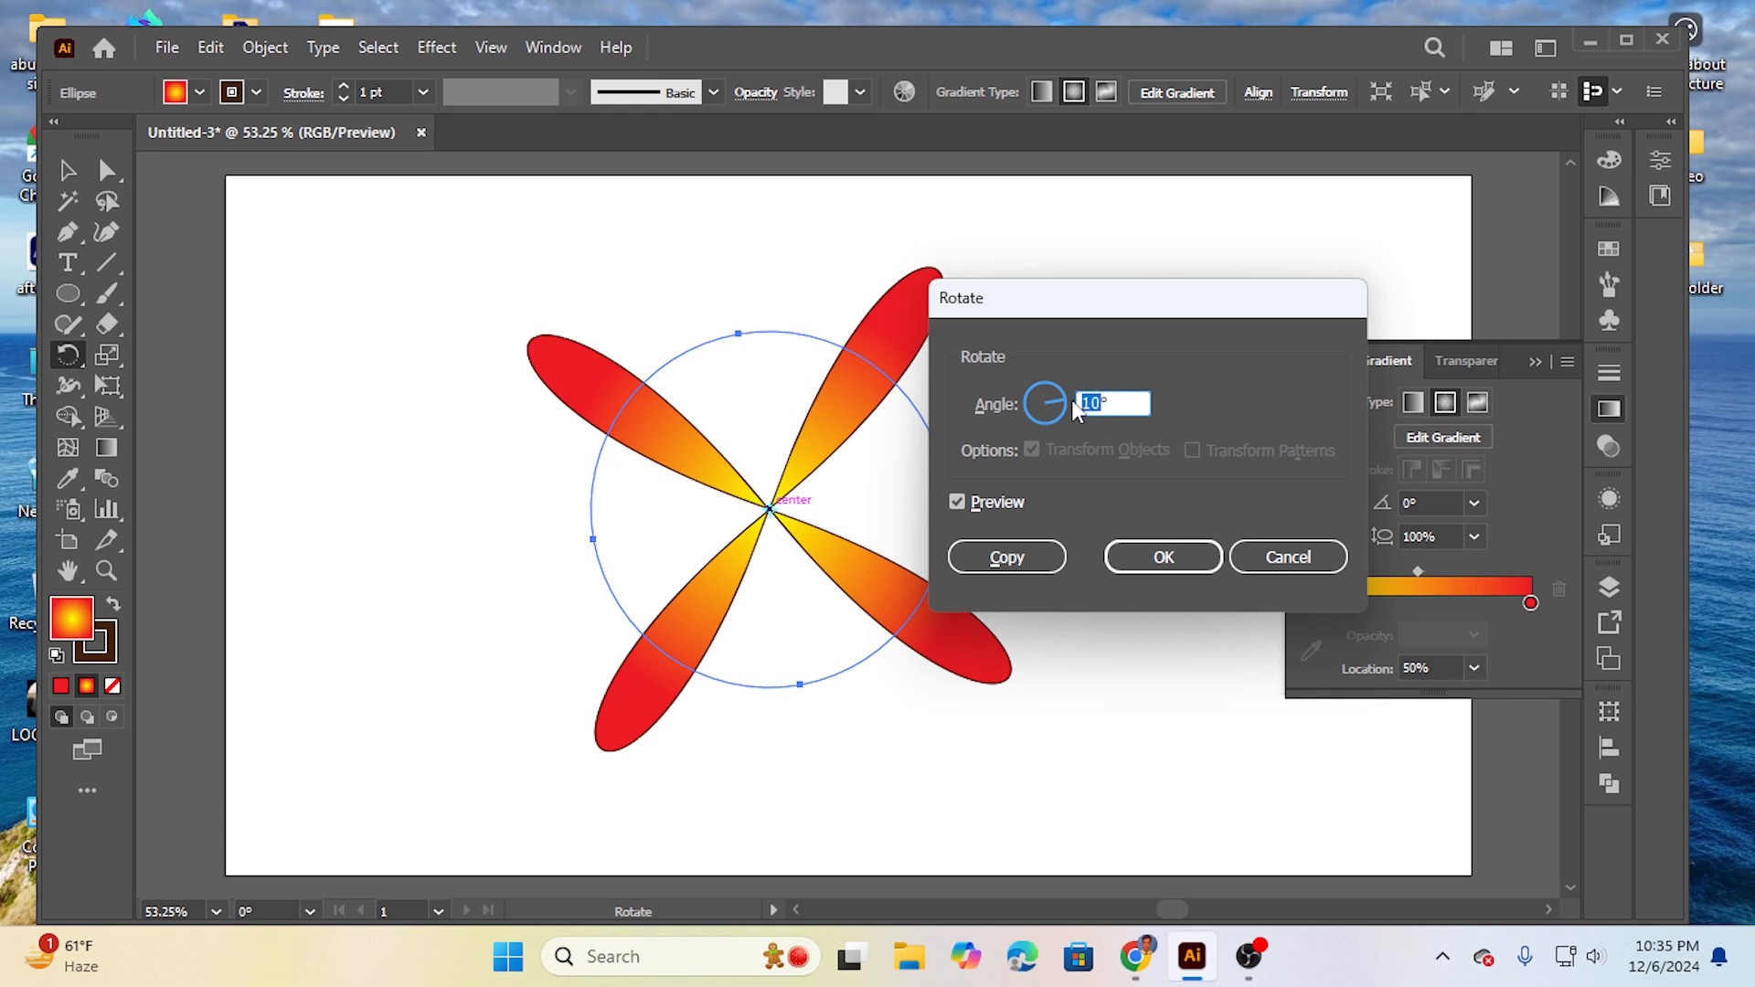
pyautogui.write('1')
pyautogui.click(1015, 560)
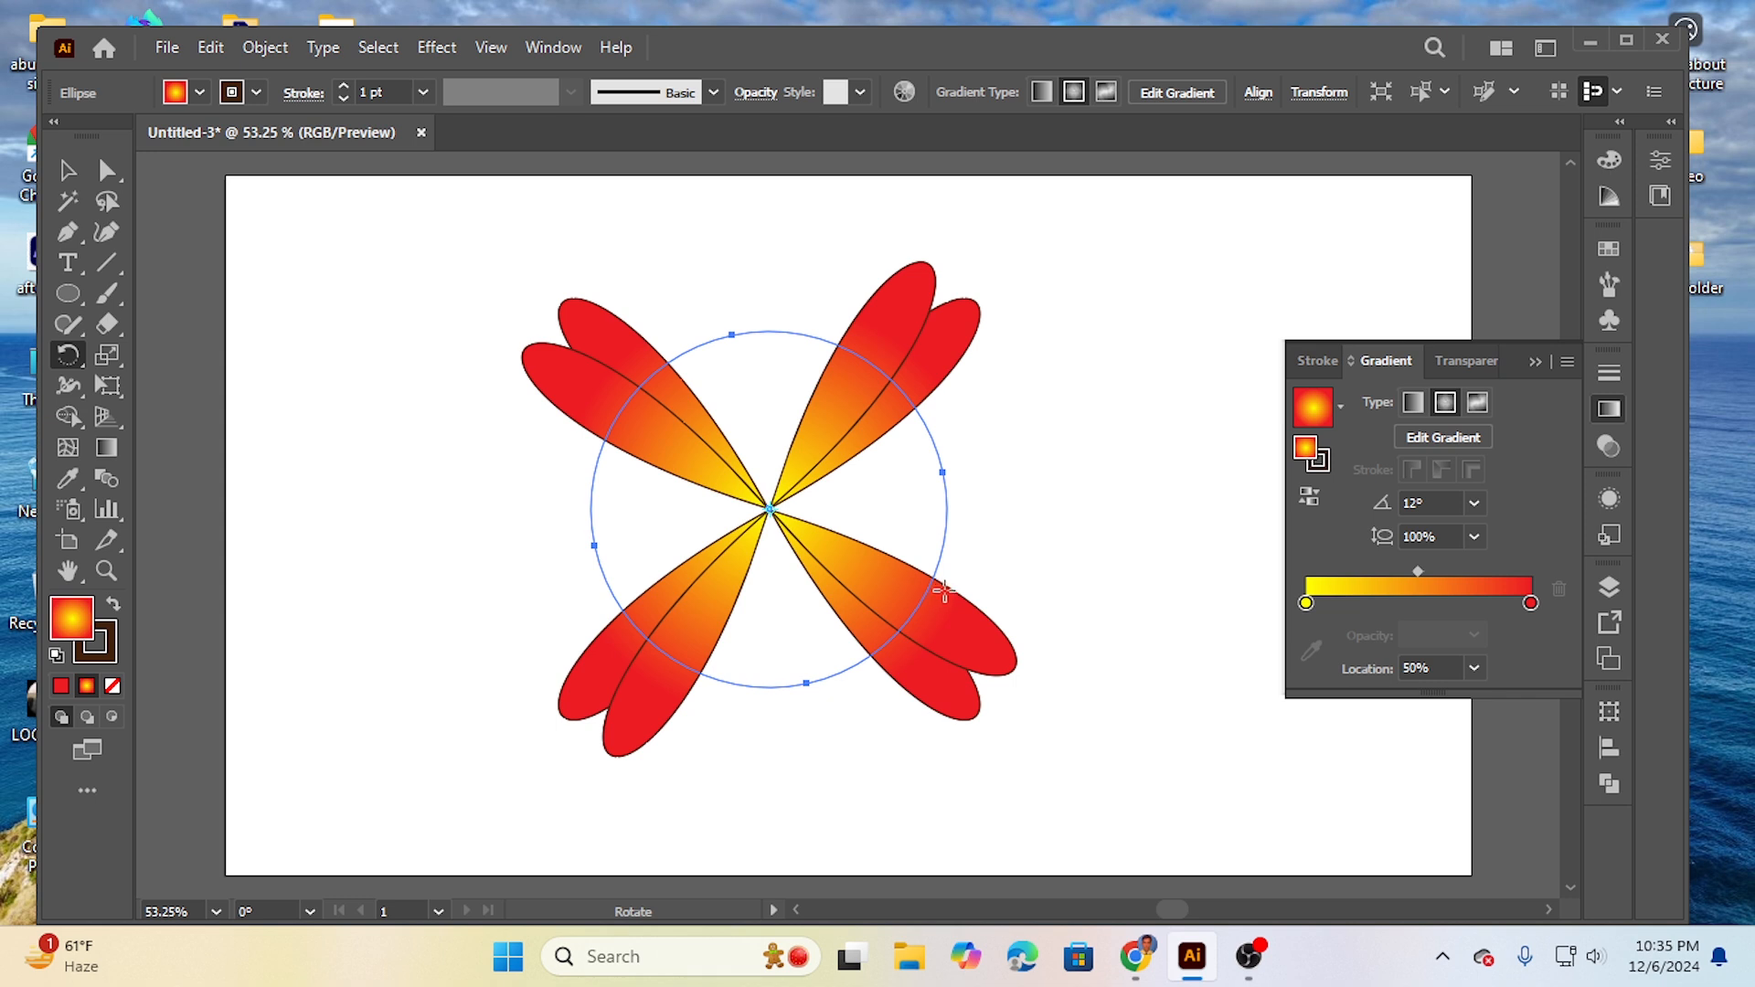
# - Repeat the 12° rotated copy around the centre until the petals fill the full circle
pyautogui.press('ctrl')
pyautogui.hotkey('ctrl', 'd')
pyautogui.hotkey('ctrl', 'd')
pyautogui.hotkey('ctrl', 'd')
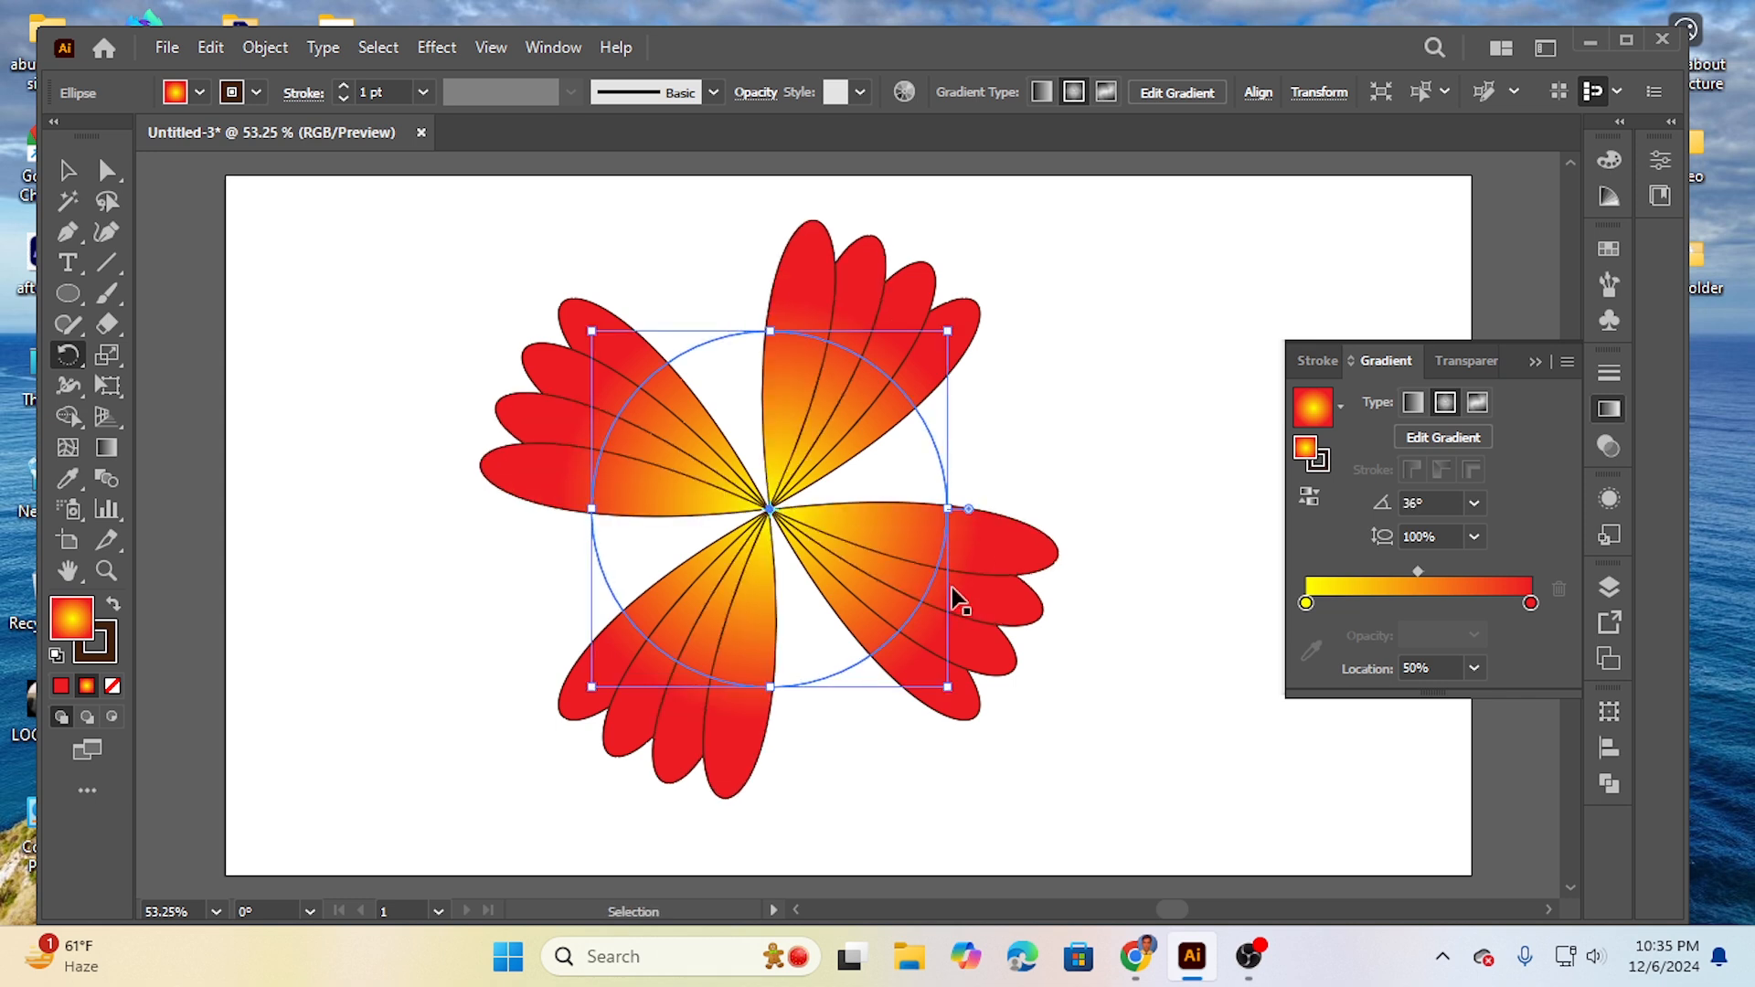
pyautogui.hotkey('ctrl', 'd')
pyautogui.hotkey('ctrl', 'd')
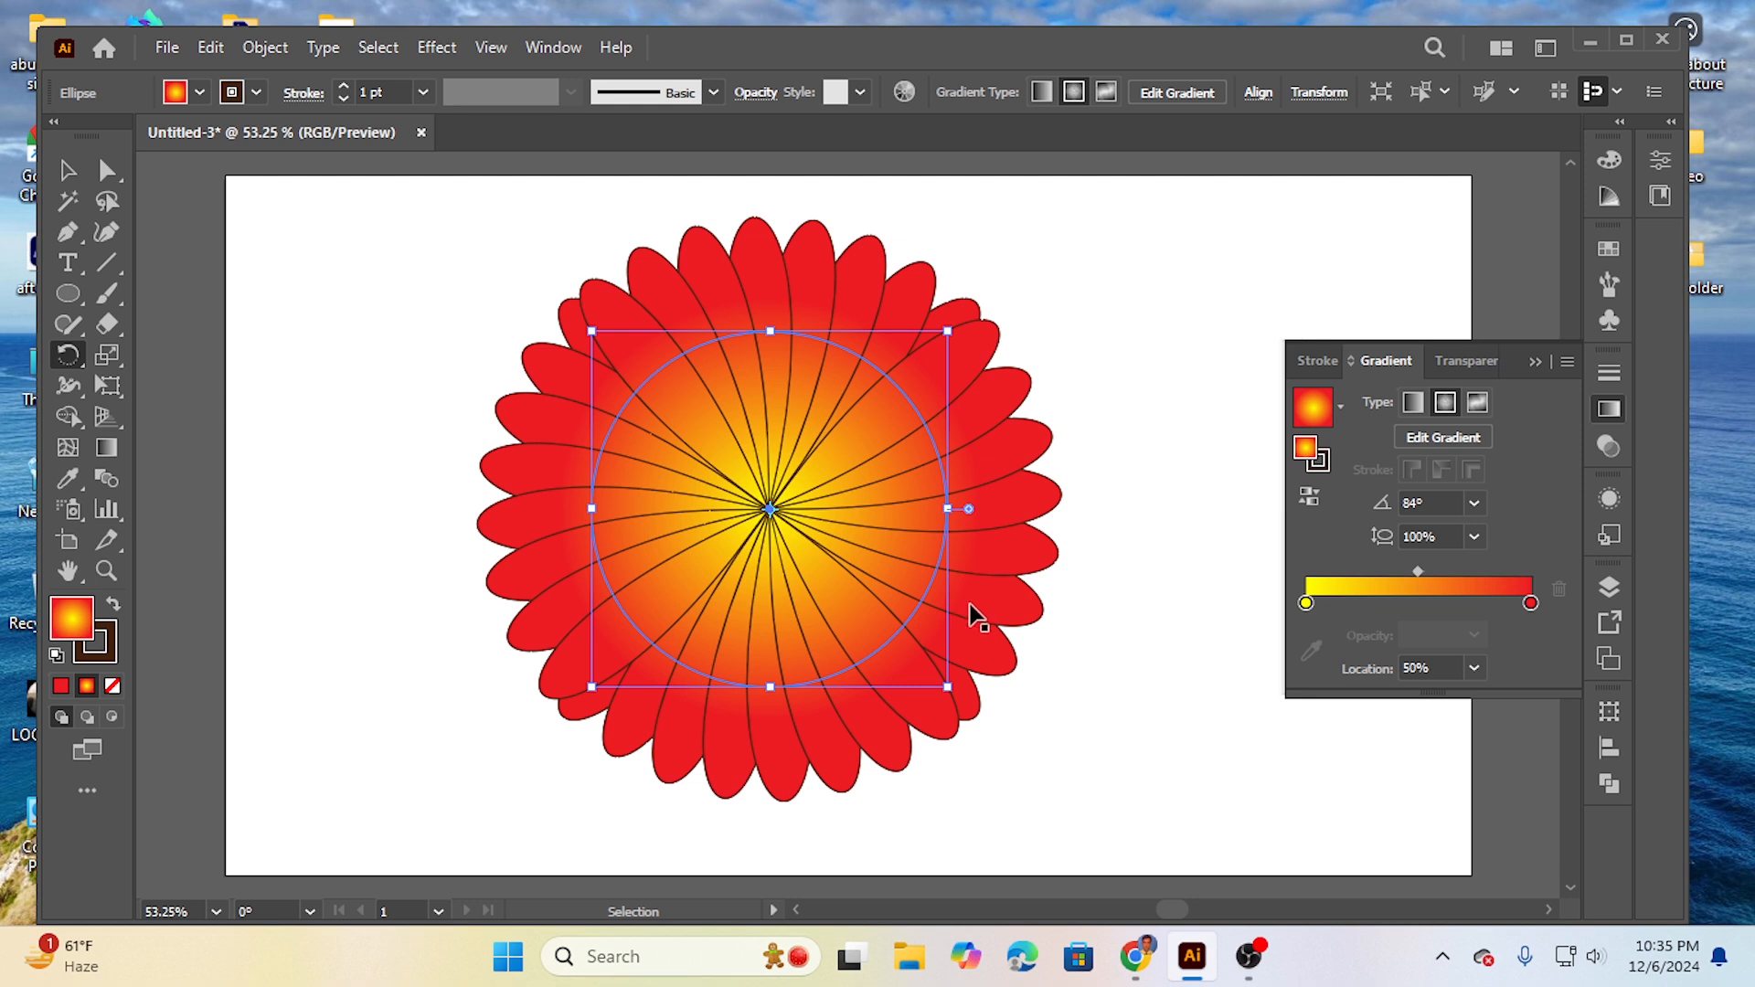
pyautogui.hotkey('ctrl', 'd')
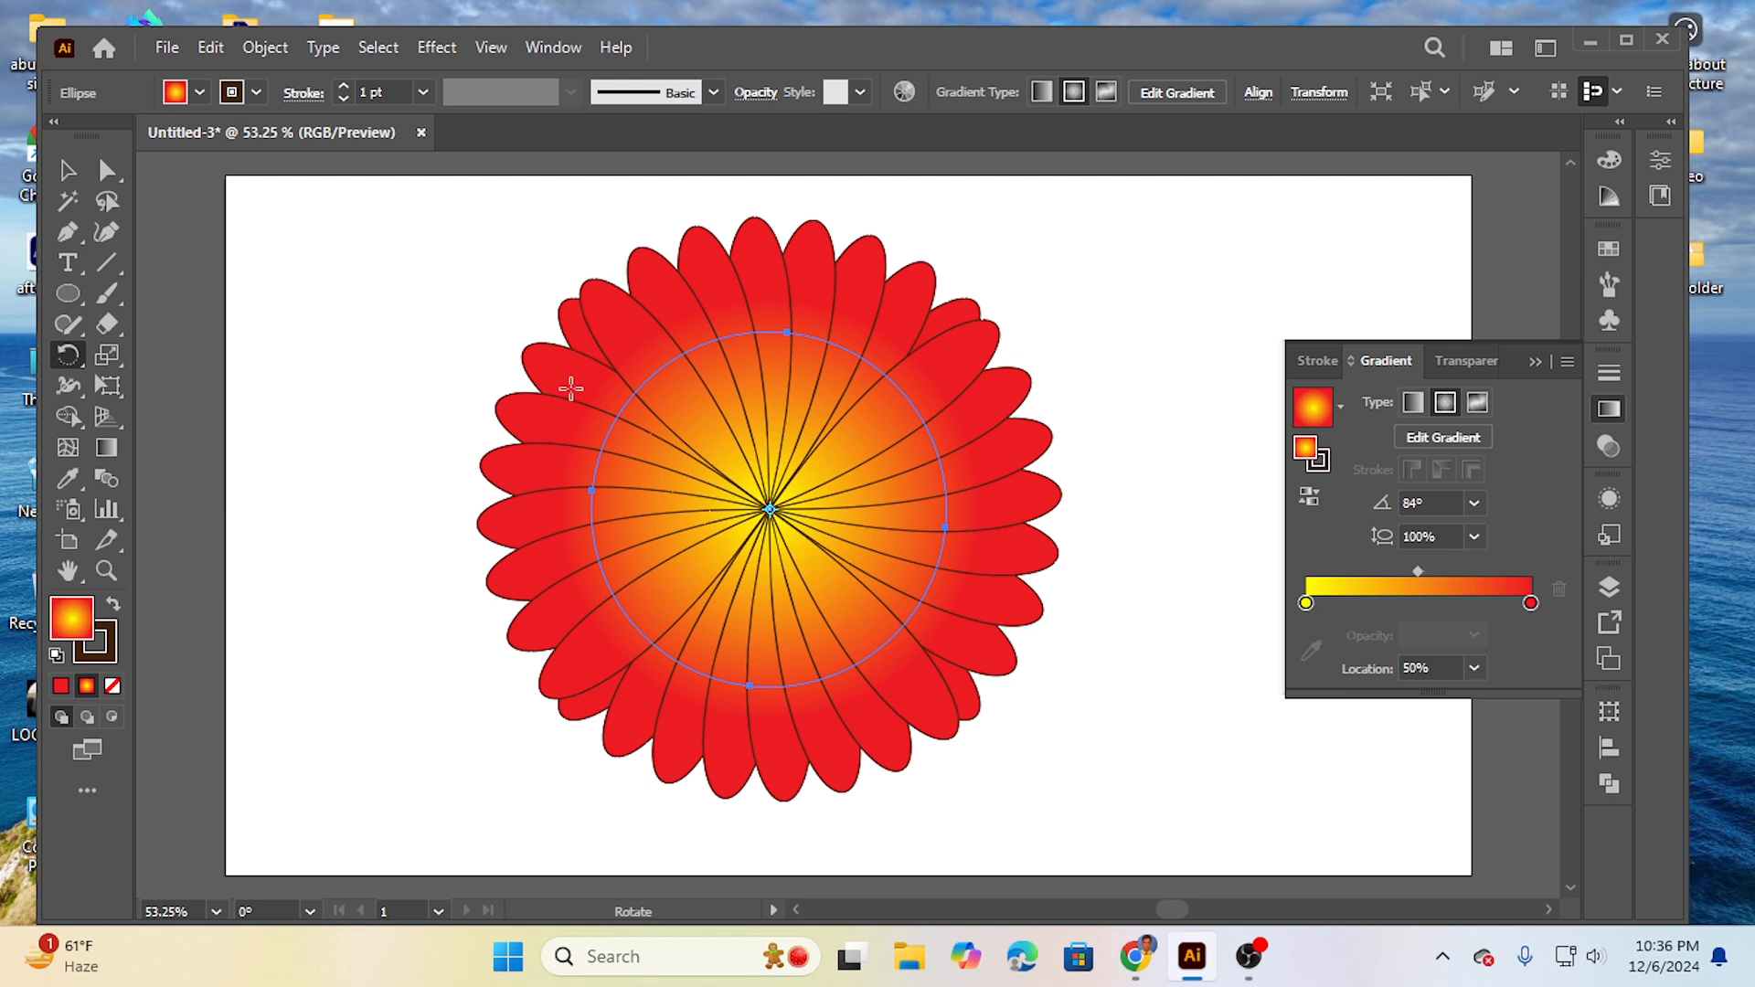
pyautogui.press('v')
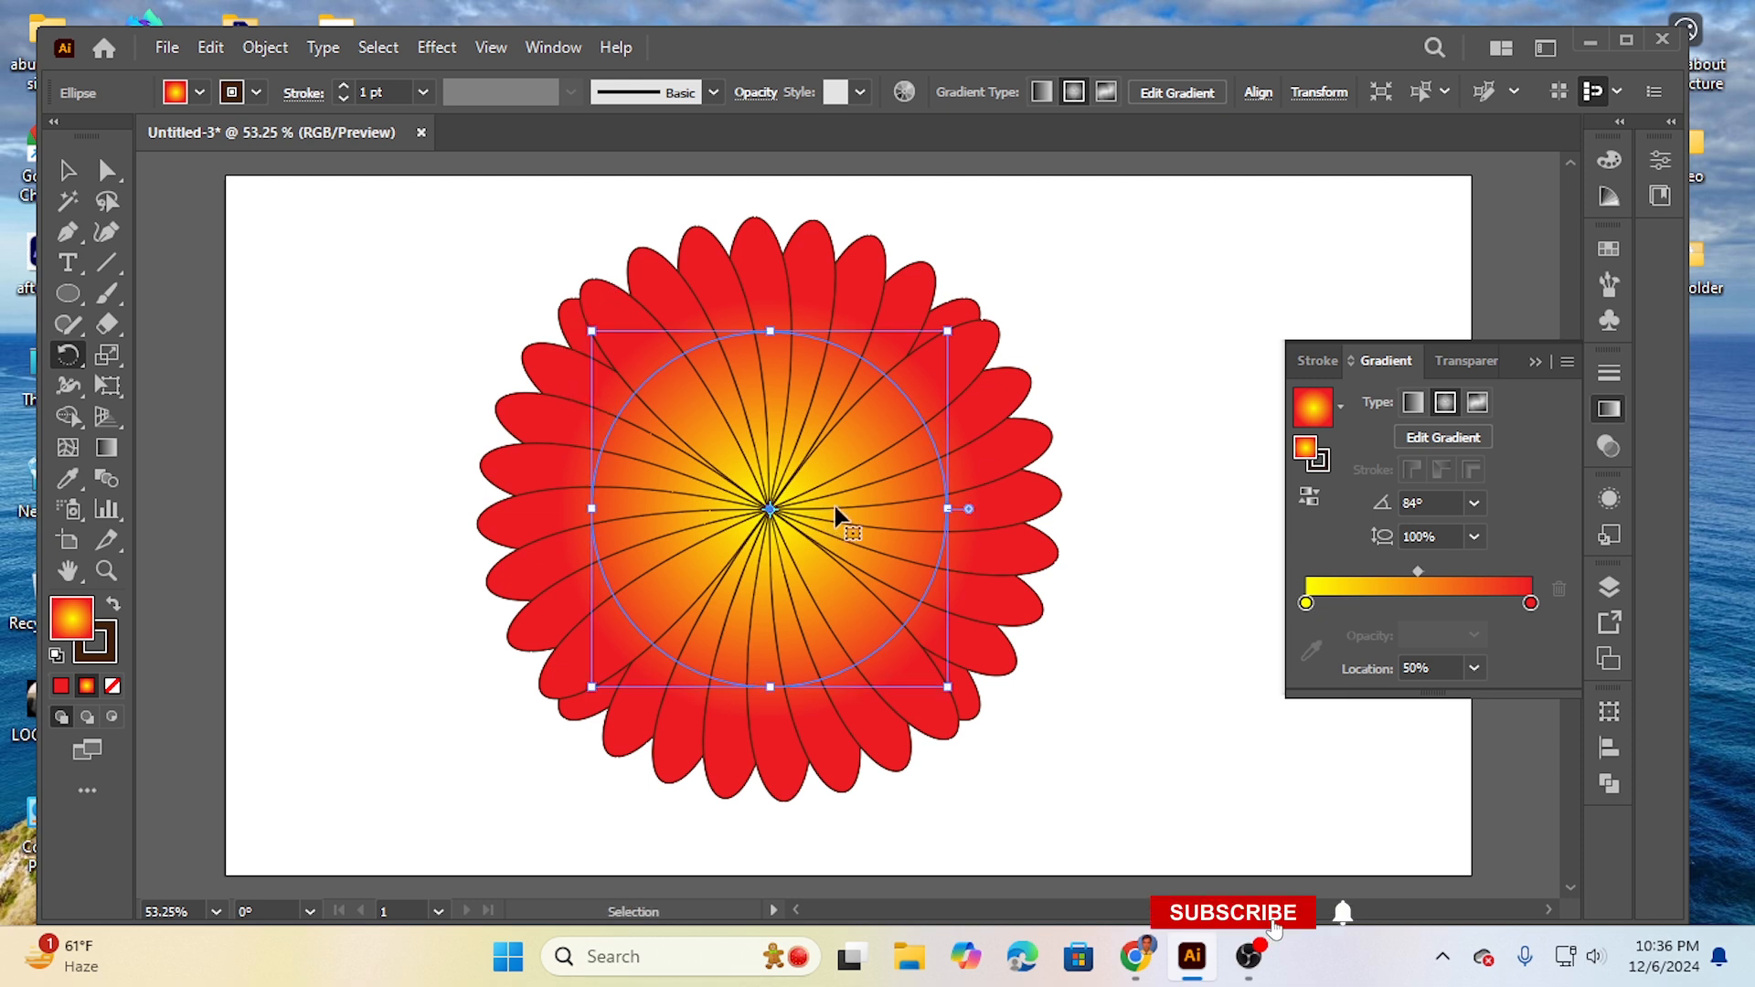
# - Undo all the 12° rotated copies, back to the original four-petal shape
pyautogui.hotkey('ctrl', 'z')
pyautogui.hotkey('ctrl', 'z')
pyautogui.hotkey('ctrl', 'z')
pyautogui.hotkey('ctrl', 'z')
pyautogui.hotkey('ctrl', 'z')
pyautogui.hotkey('ctrl', 'z')
pyautogui.hotkey('ctrl', 'z')
pyautogui.hotkey('ctrl', 'z')
pyautogui.hotkey('ctrl', 'z')
pyautogui.hotkey('ctrl', 'z')
pyautogui.hotkey('ctrl', 'z')
pyautogui.hotkey('ctrl', 'z')
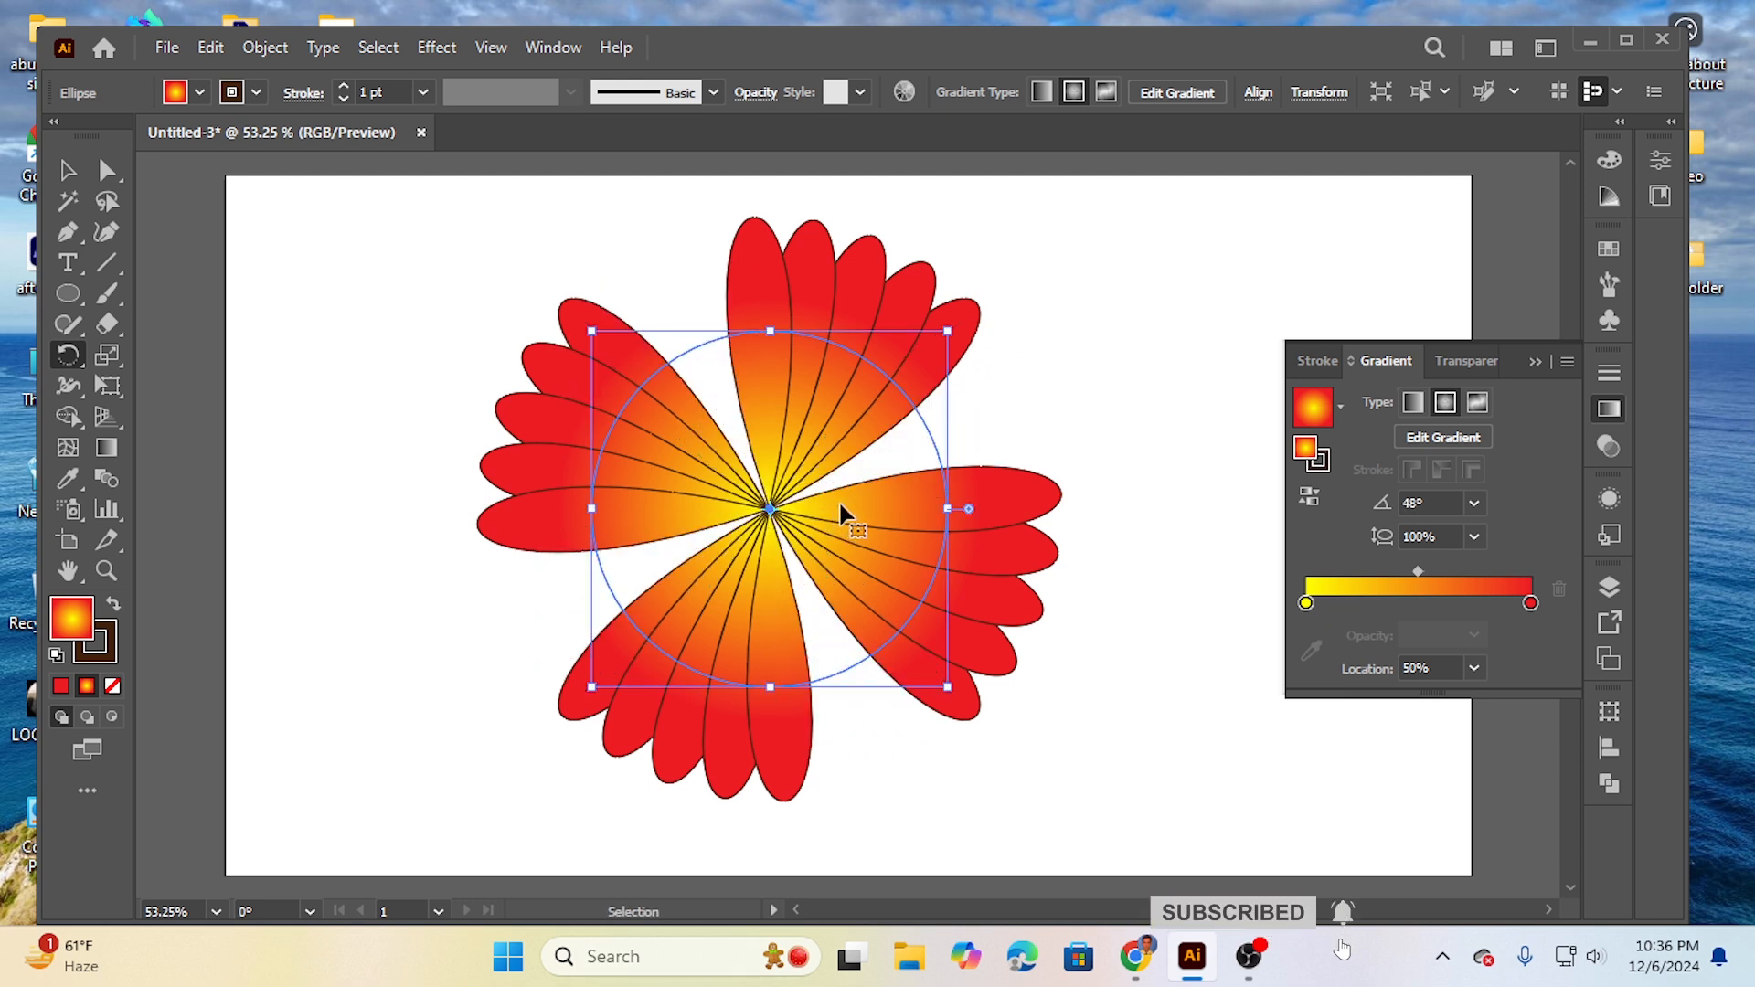
pyautogui.hotkey('ctrl', 'z')
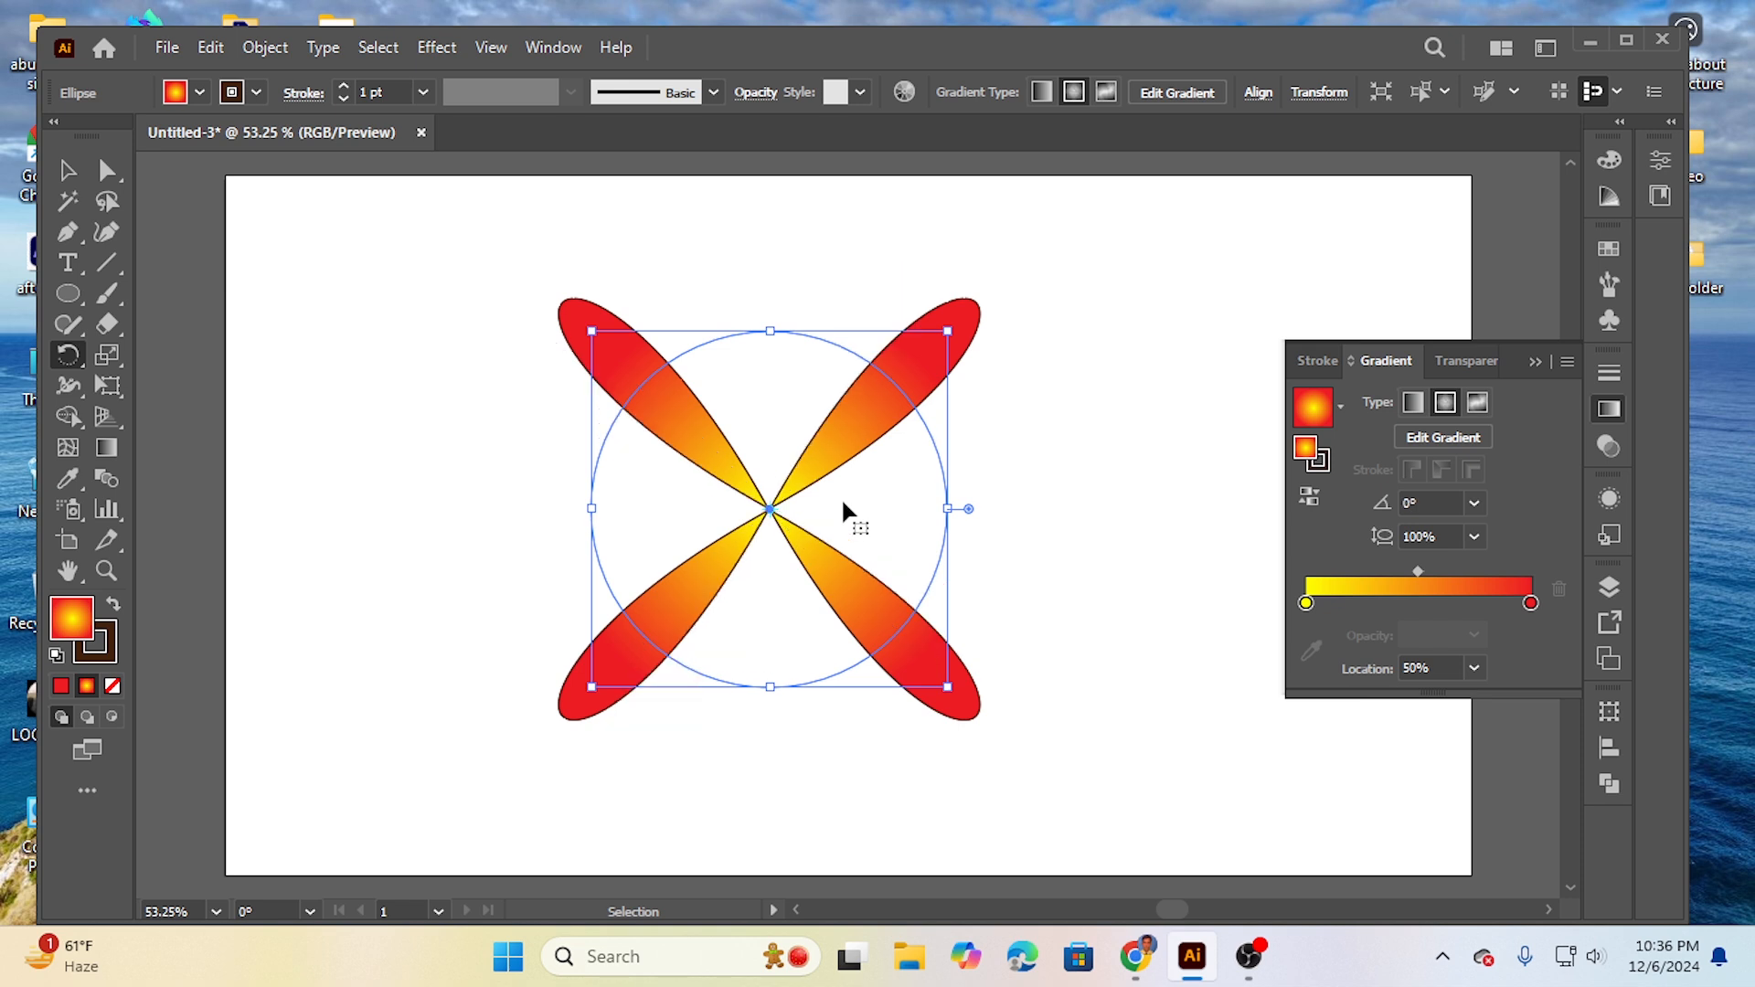
# - Create a copy of the four-petal shape rotated 10° about its centre
pyautogui.press('r')
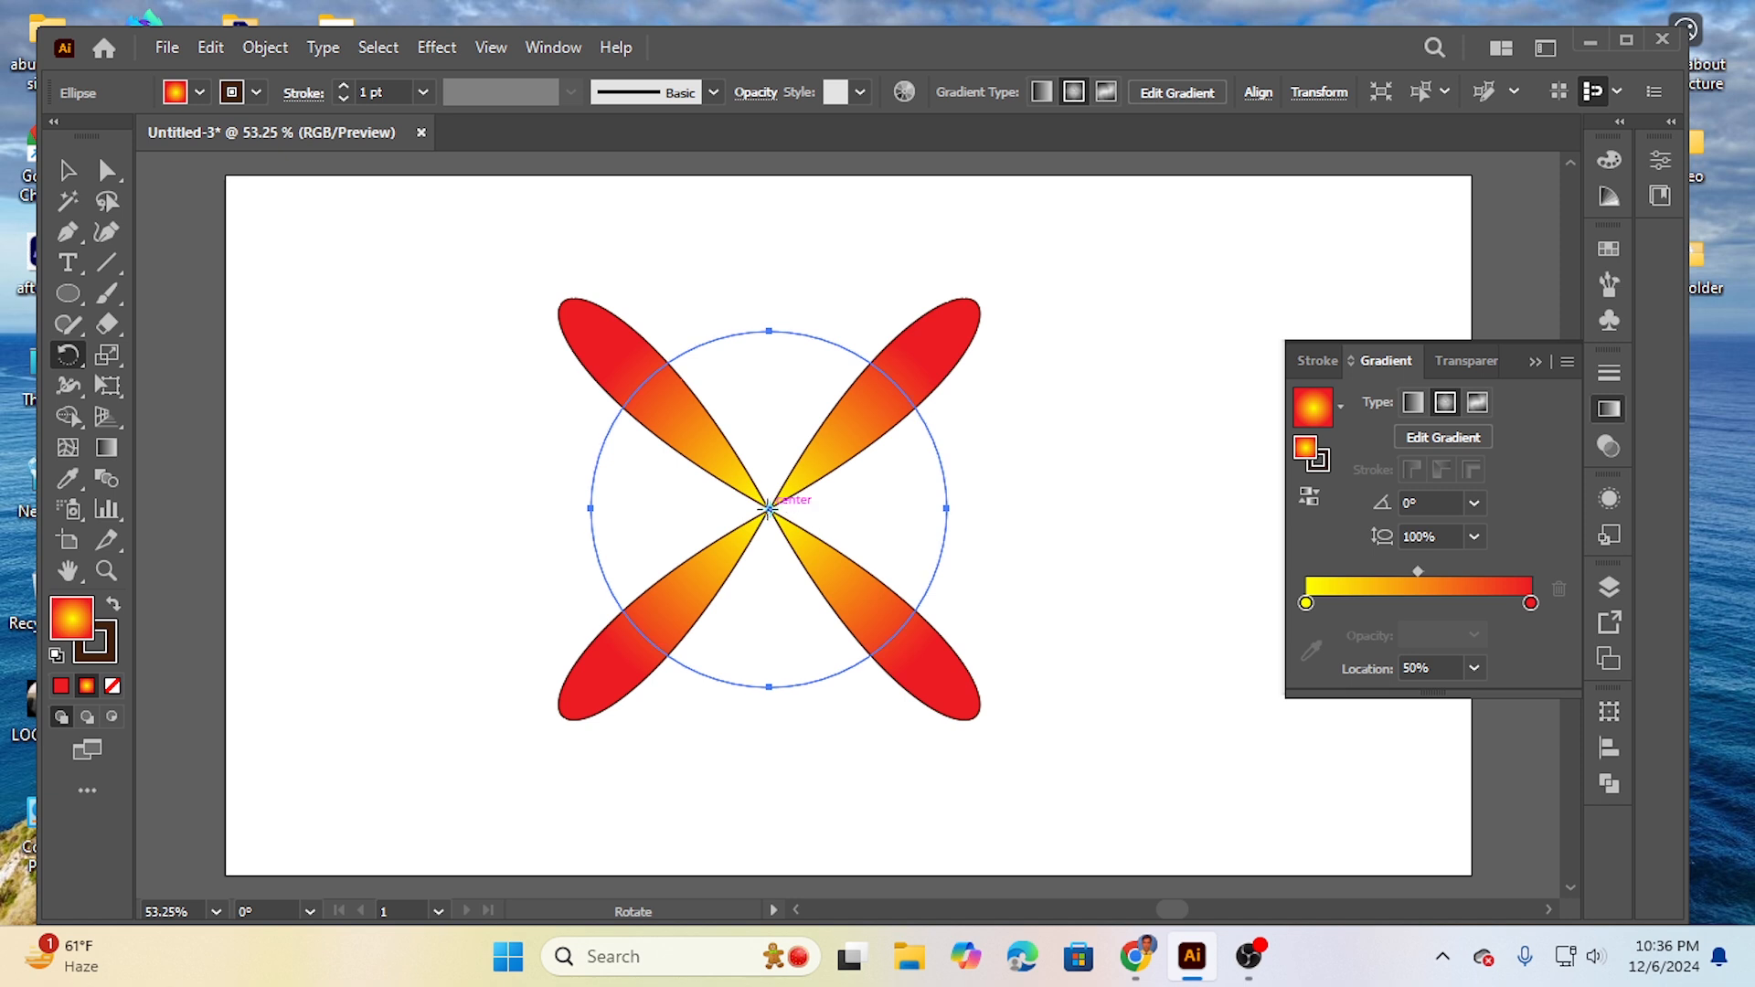
pyautogui.press('alt')
pyautogui.keyDown('alt'); pyautogui.click(770, 508); pyautogui.keyUp('alt')
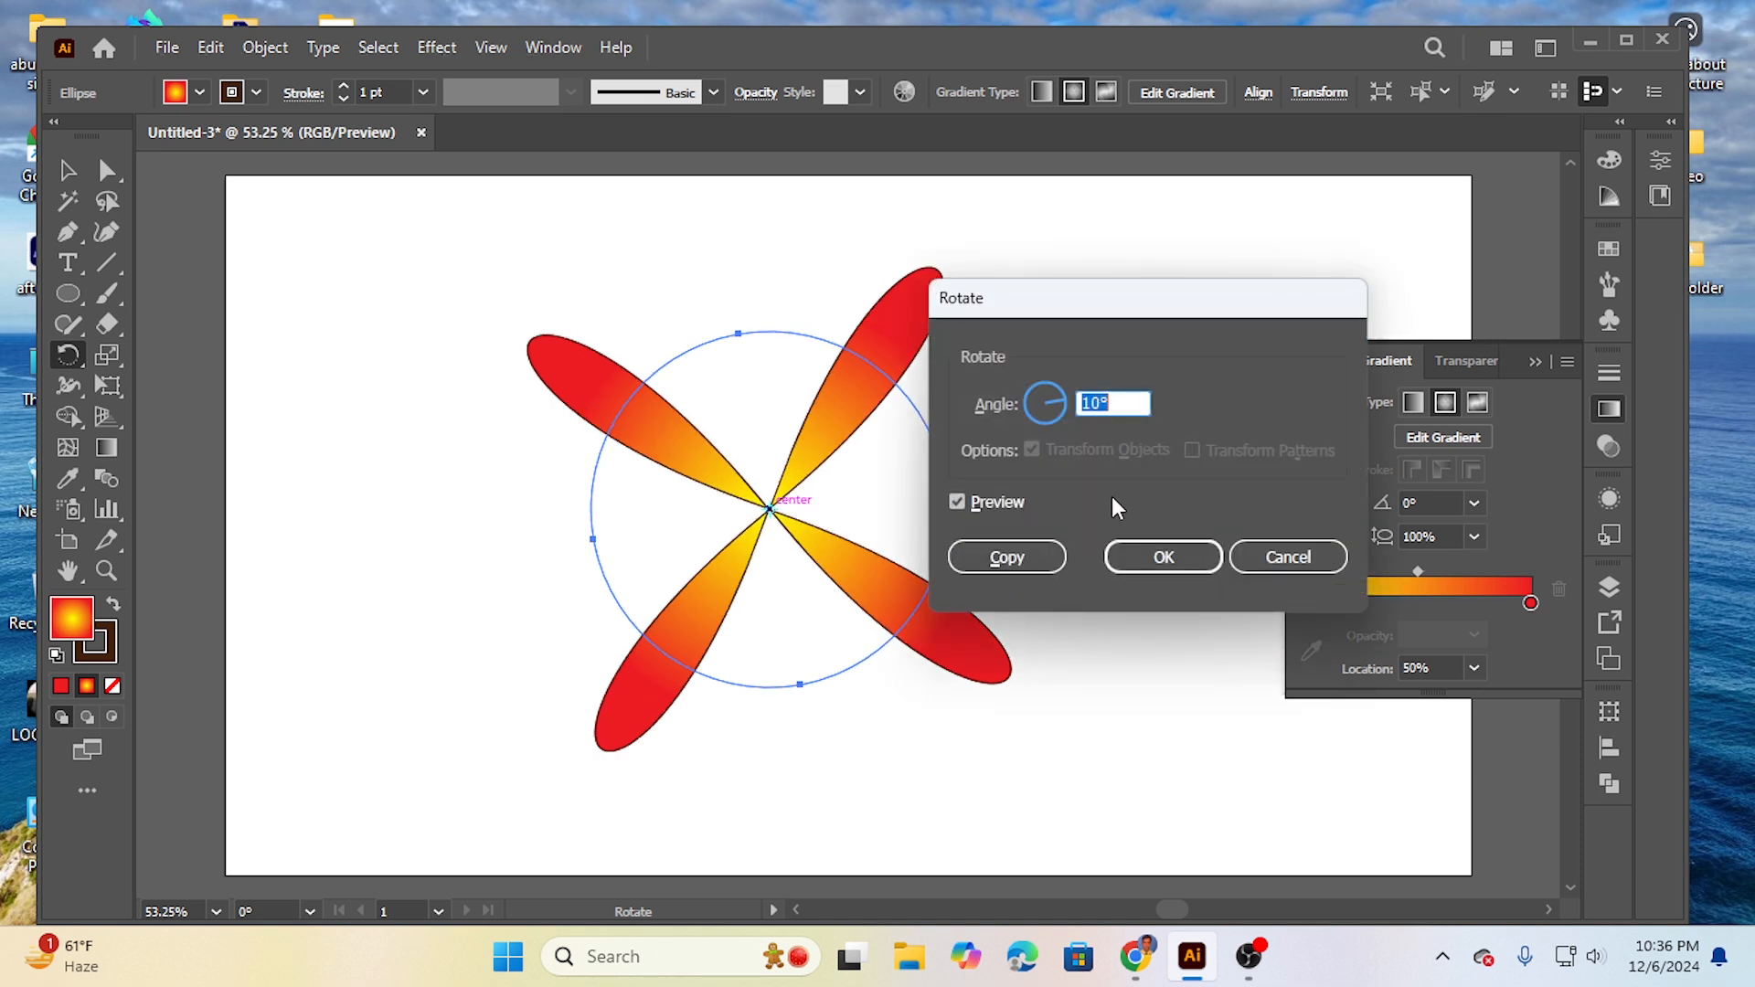
pyautogui.click(1007, 557)
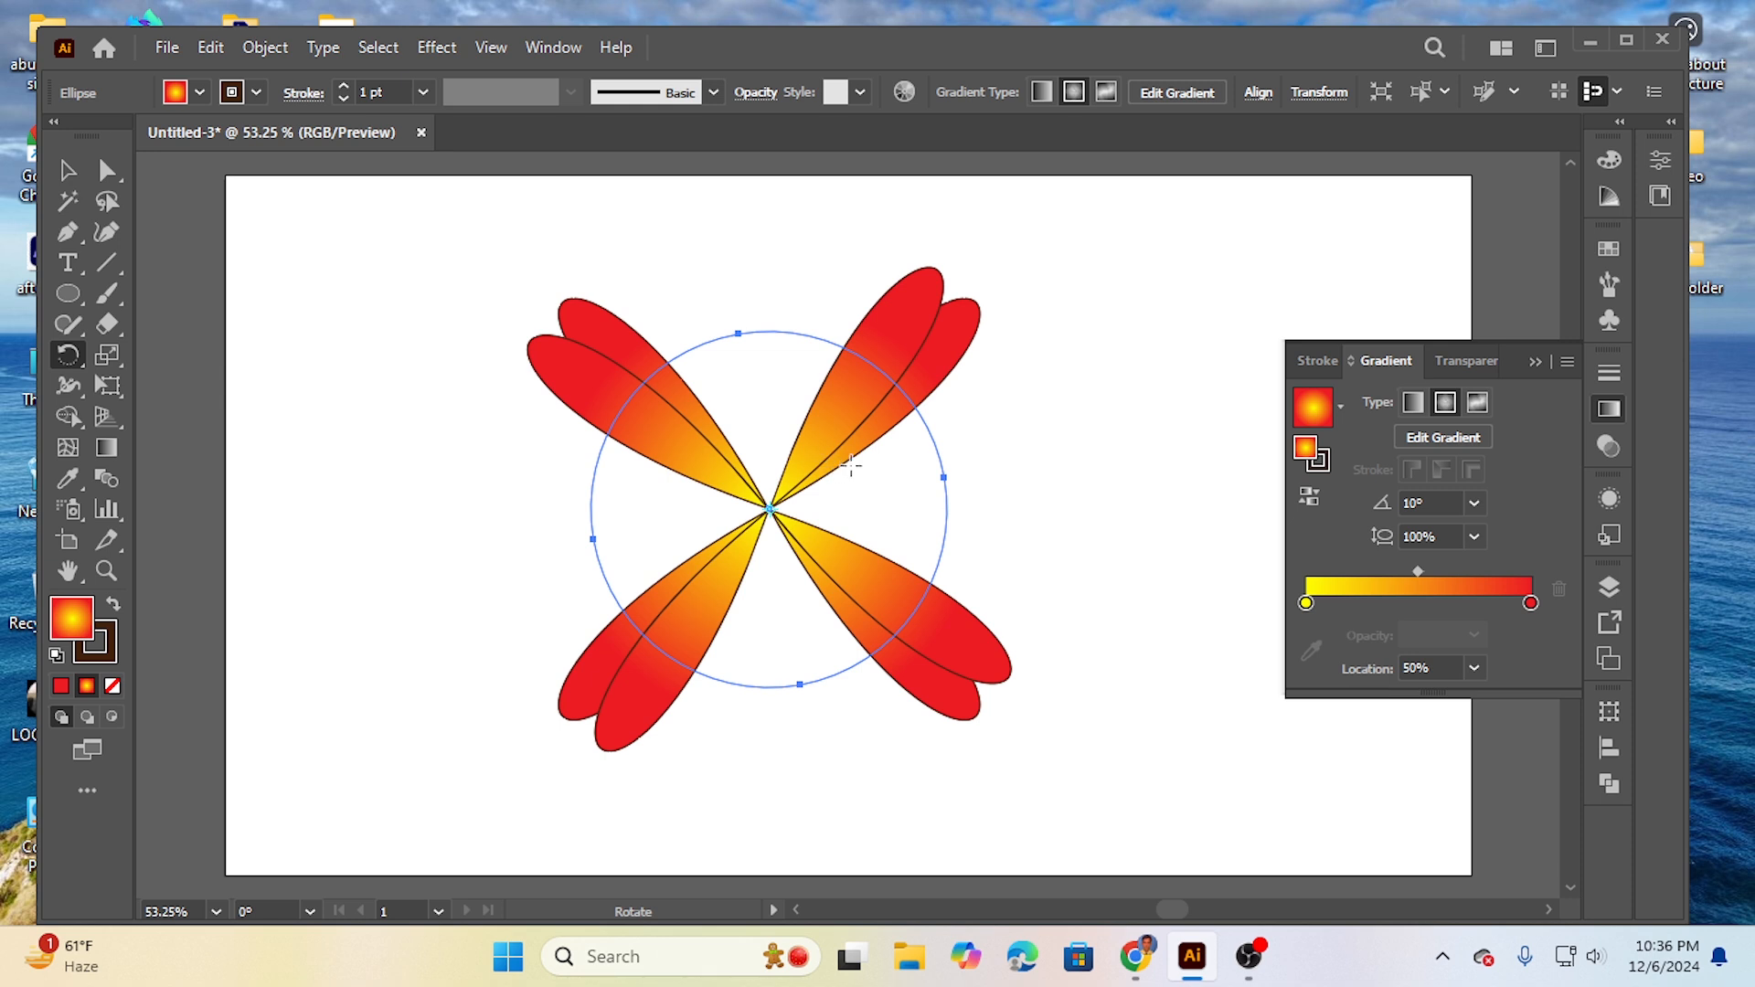
# - Repeat the 10° rotated copy around the centre until the petals form a complete, evenly spaced flower
pyautogui.press('v')
pyautogui.hotkey('ctrl', 'd')
pyautogui.hotkey('ctrl', 'd')
pyautogui.hotkey('ctrl', 'd')
pyautogui.hotkey('ctrl', 'd')
pyautogui.hotkey('ctrl', 'd')
pyautogui.hotkey('ctrl', 'd')
pyautogui.hotkey('ctrl', 'd')
pyautogui.hotkey('ctrl', 'd')
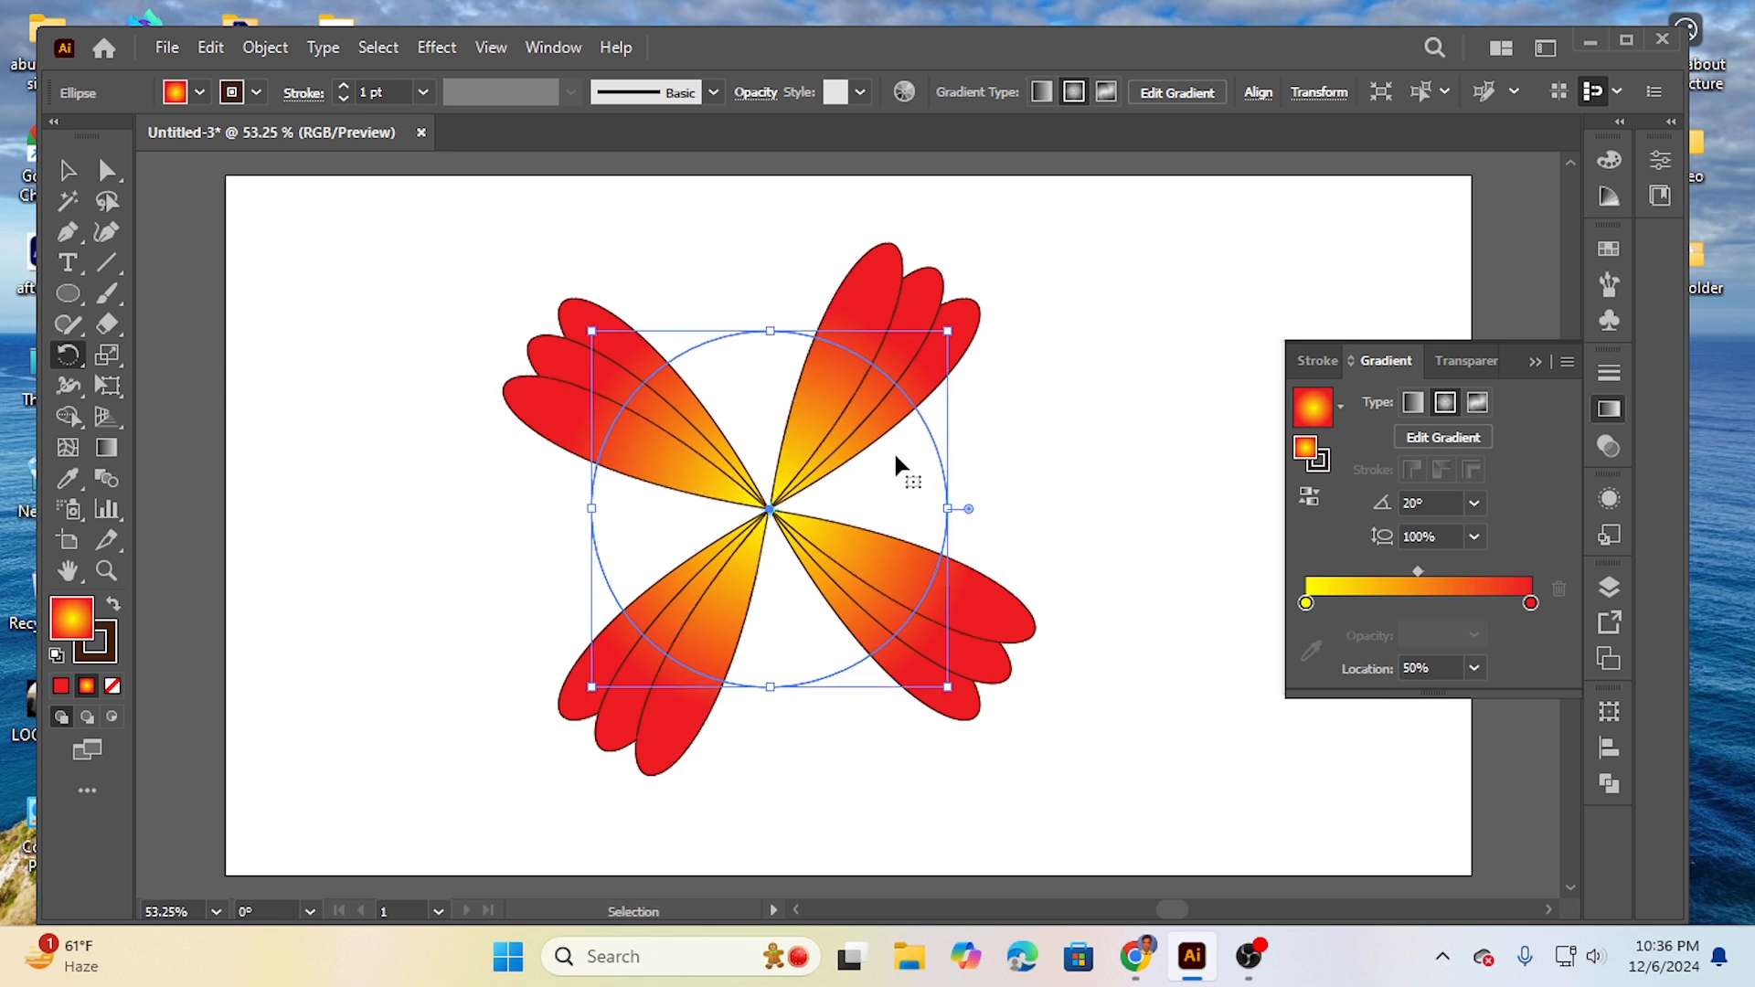
pyautogui.hotkey('ctrl', 'd')
pyautogui.hotkey('ctrl', 'd')
pyautogui.hotkey('ctrl', 'd')
pyautogui.hotkey('ctrl', 'd')
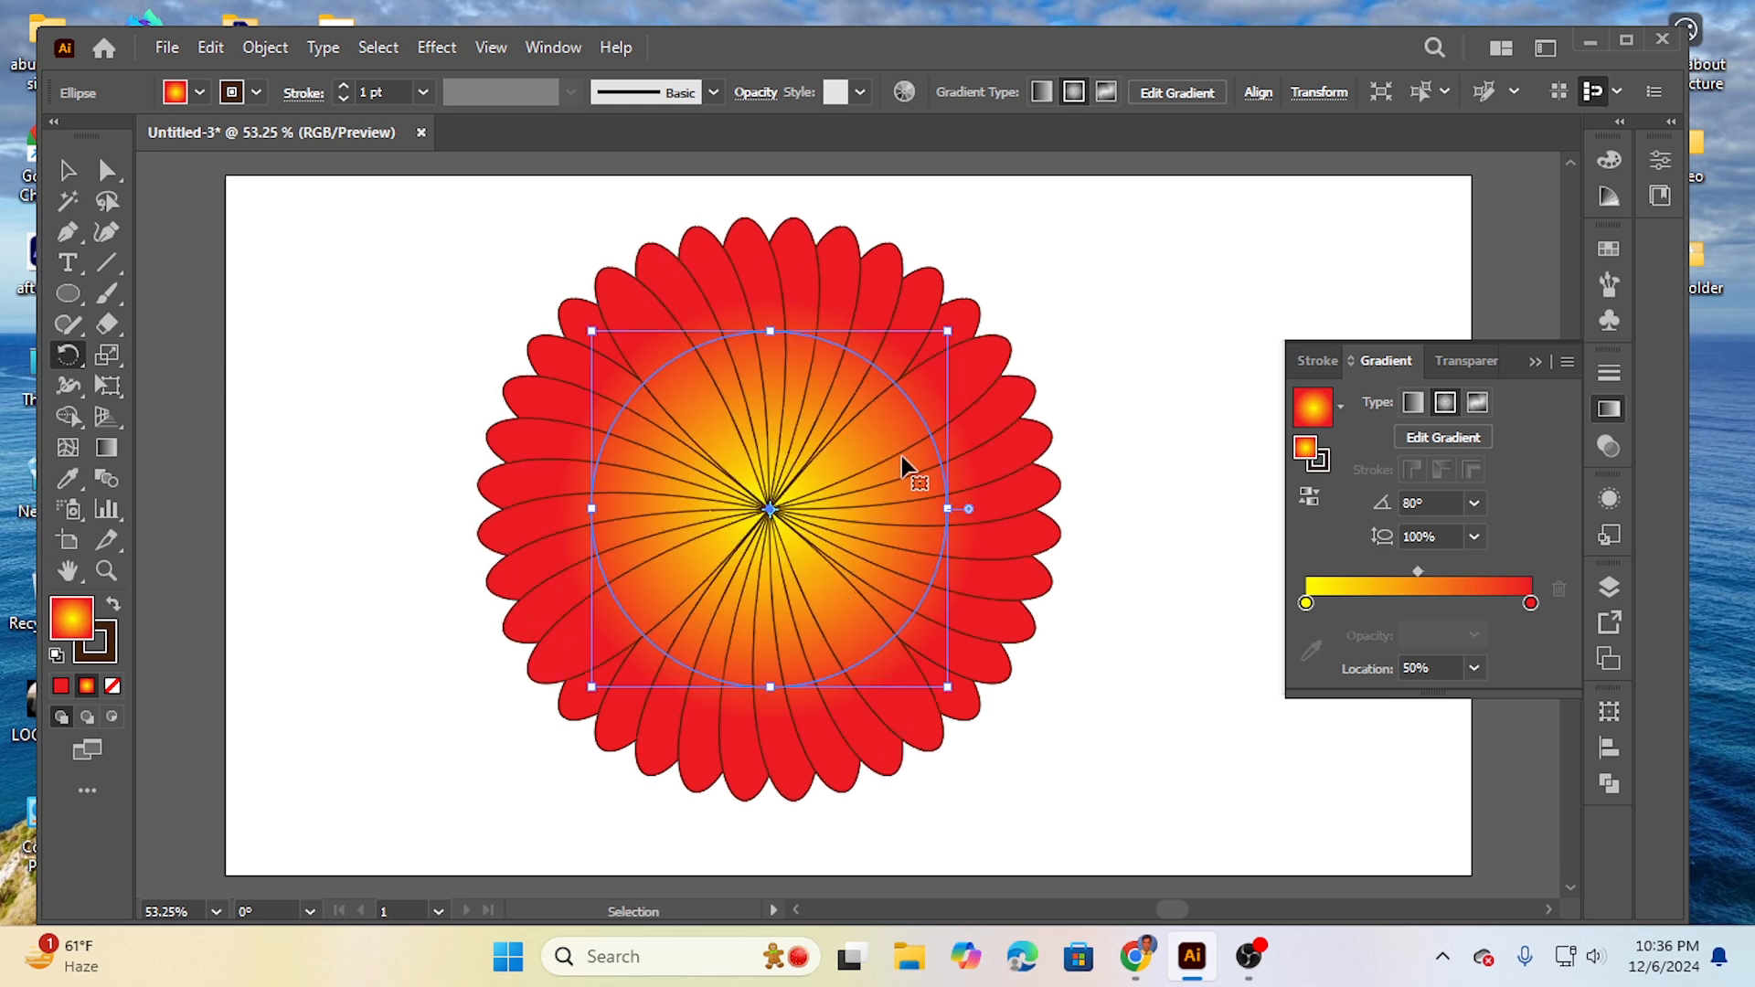
# - Select all the petals and move the whole flower slightly to the left on the artboard
pyautogui.press('r')
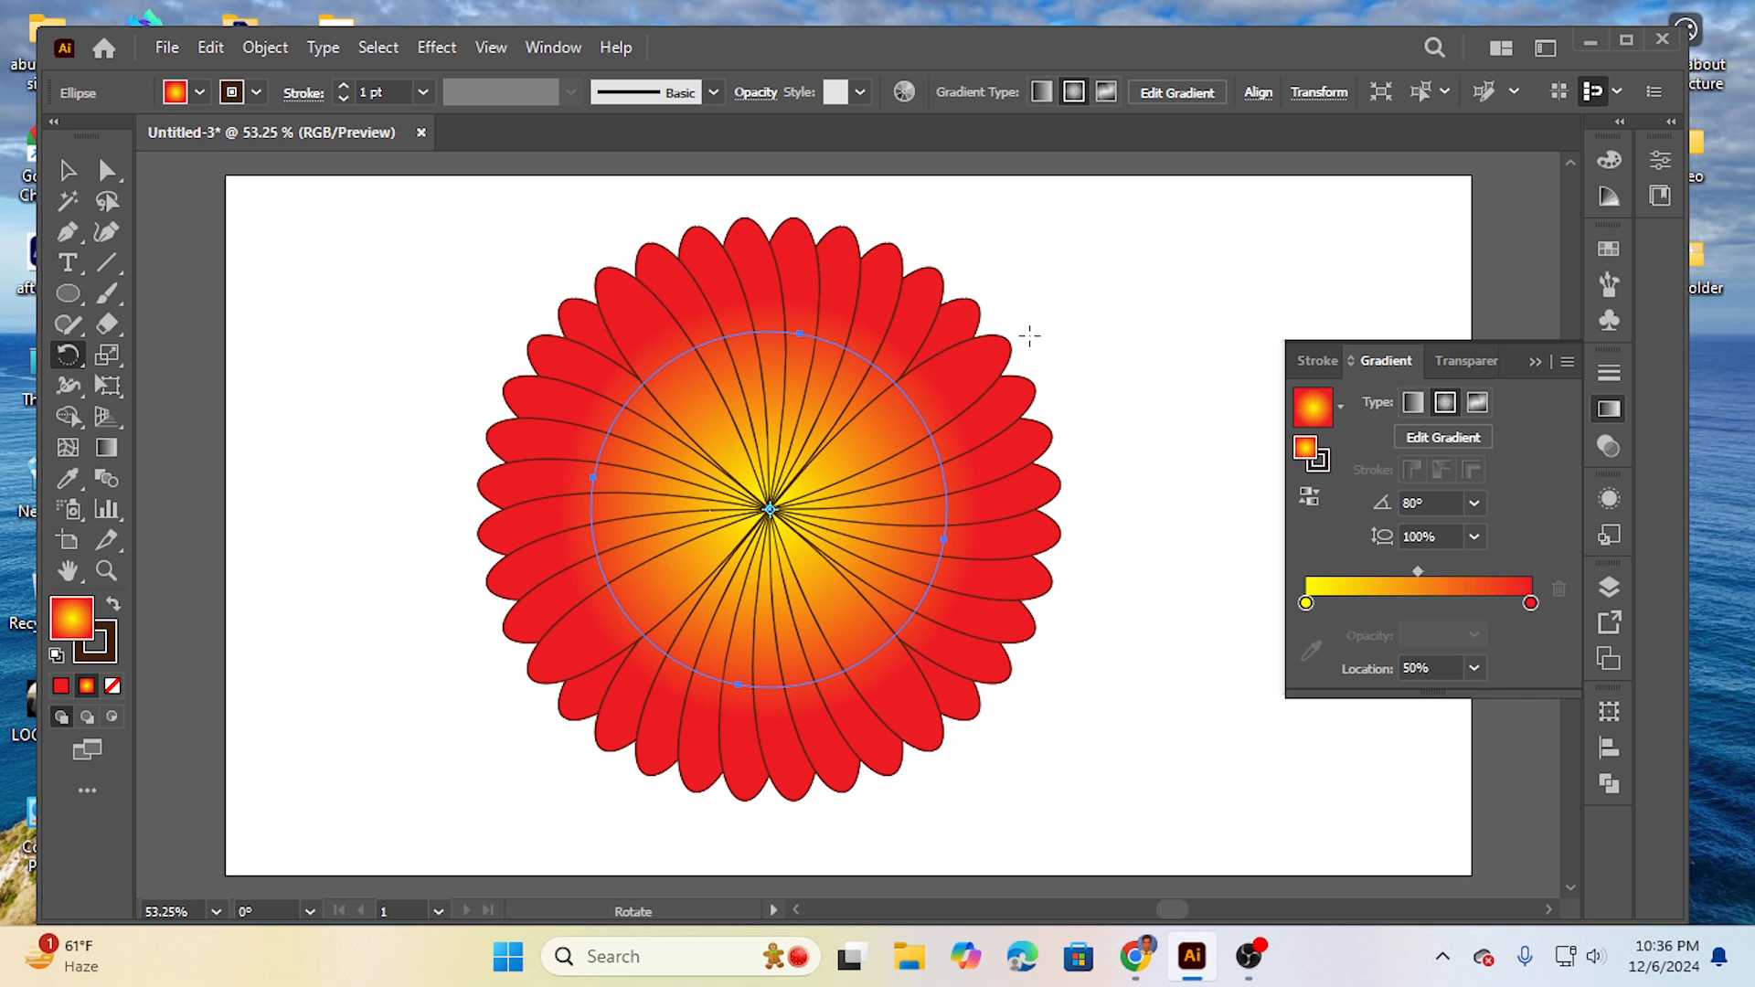
pyautogui.click(67, 170)
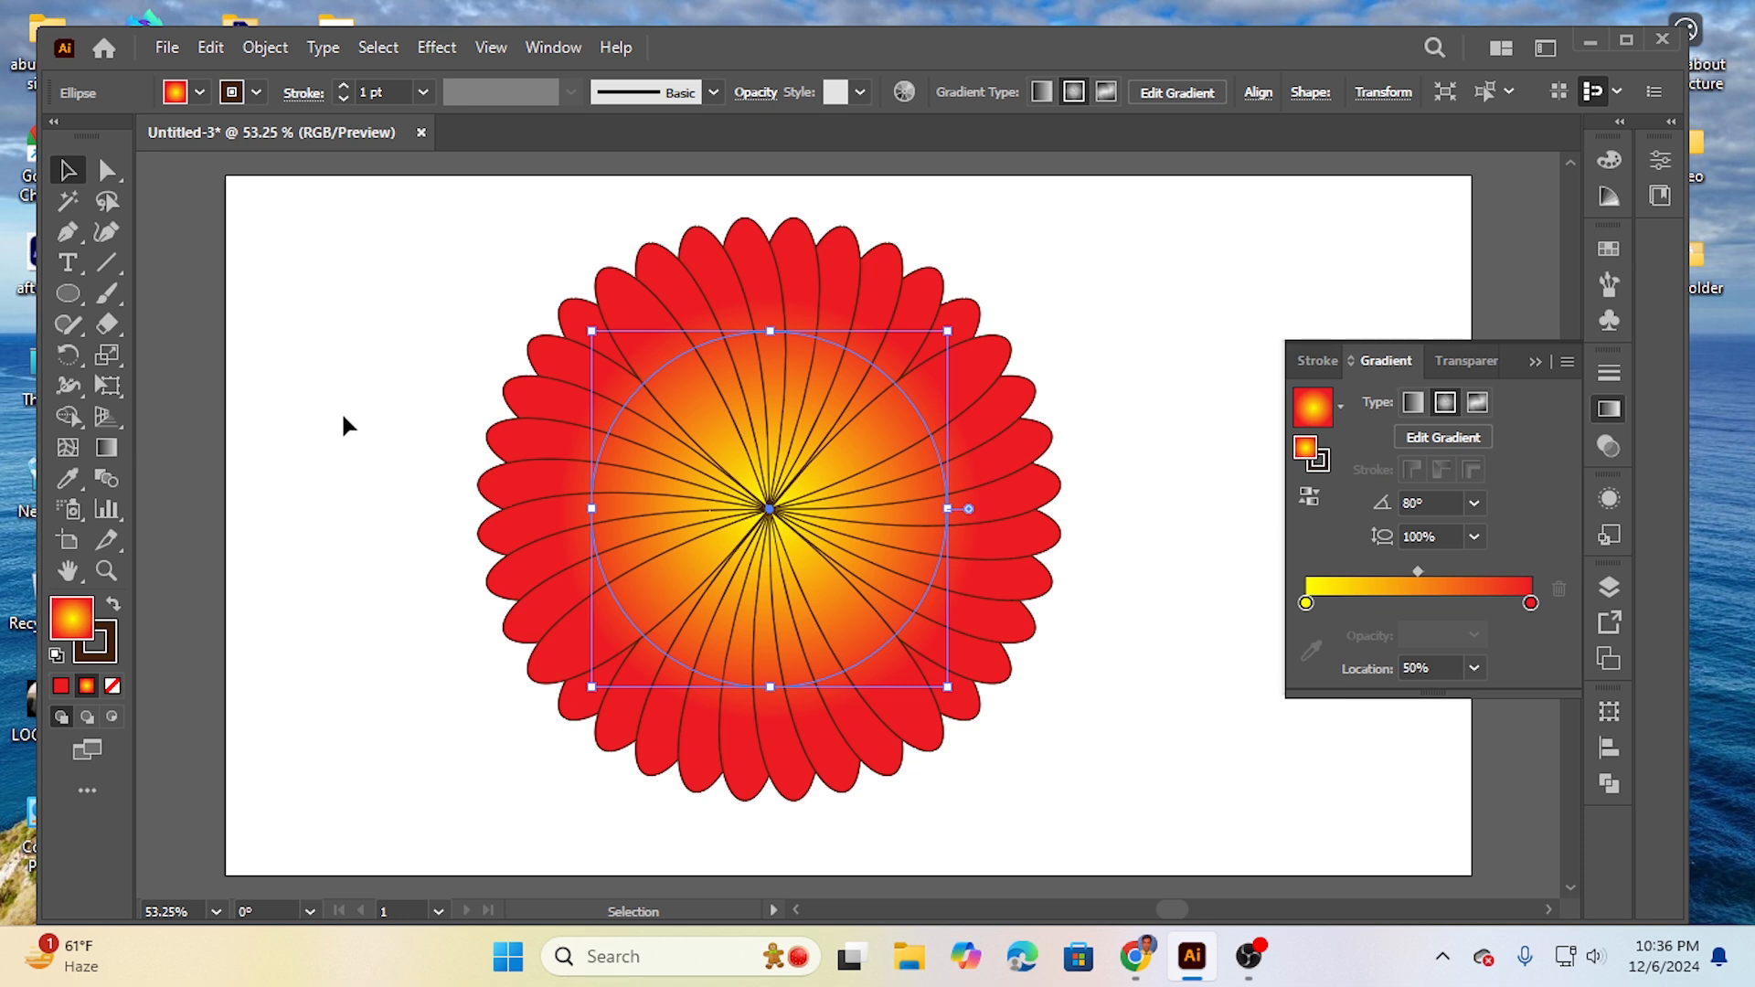
pyautogui.moveTo(404, 347); pyautogui.dragTo(1091, 775)
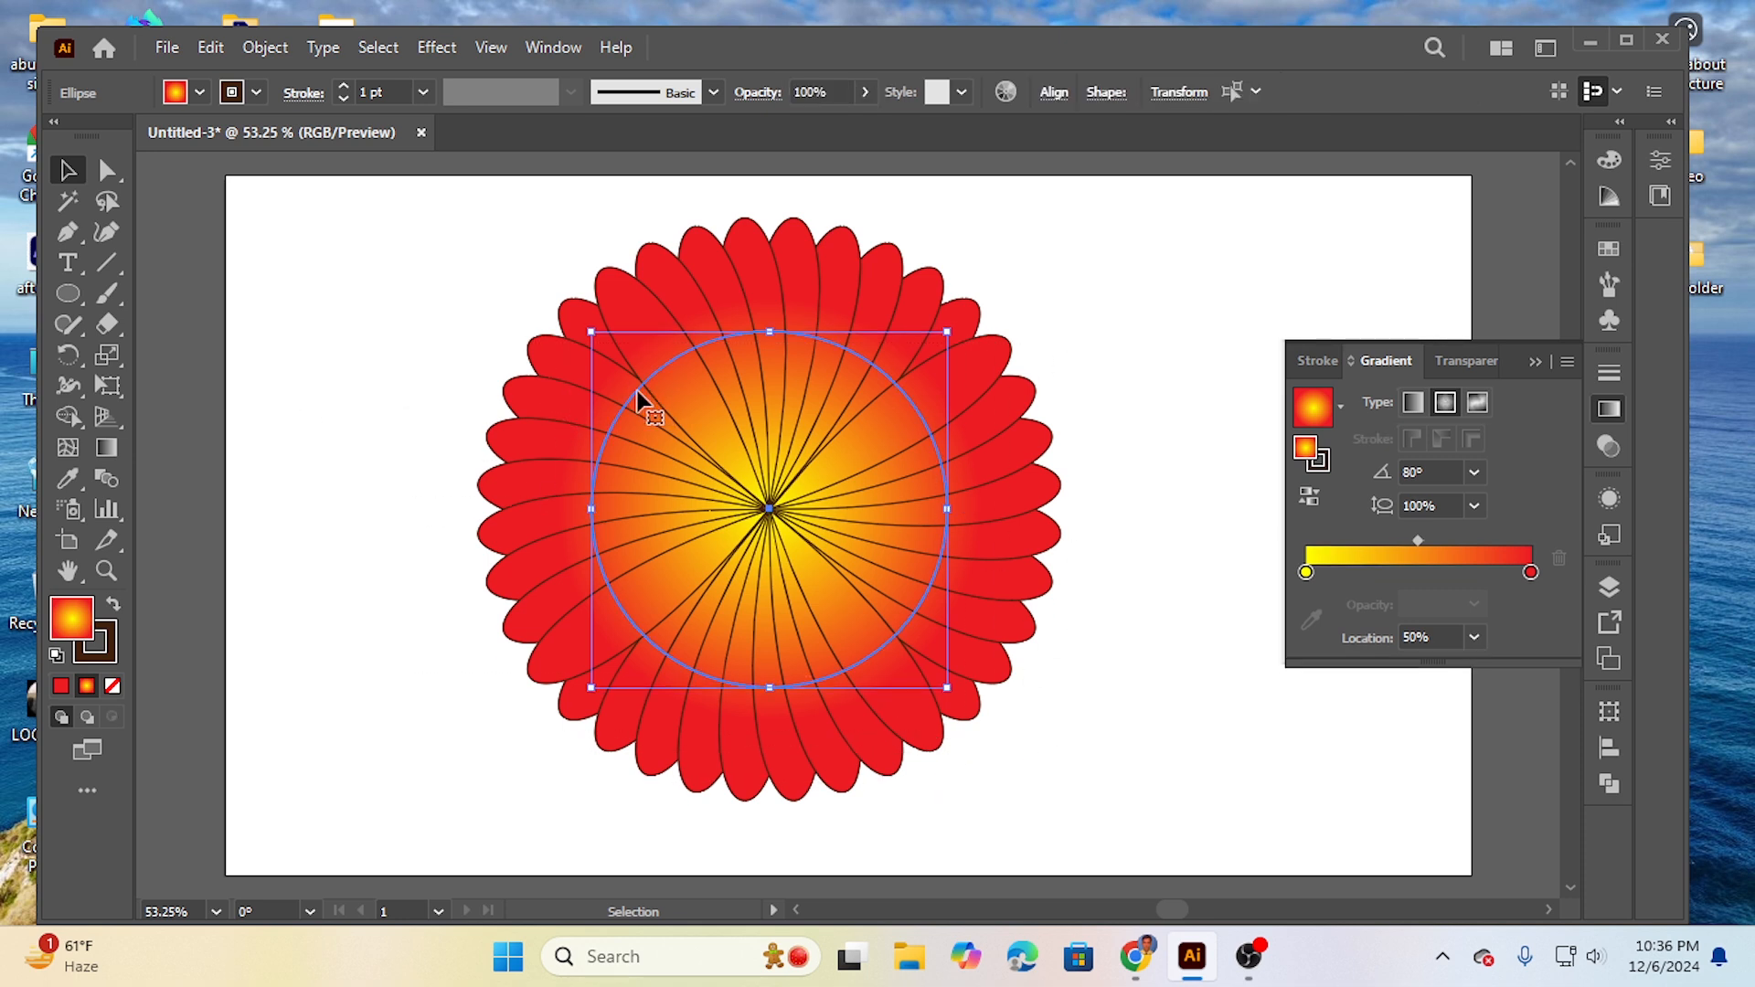
pyautogui.moveTo(637, 401); pyautogui.dragTo(567, 400)
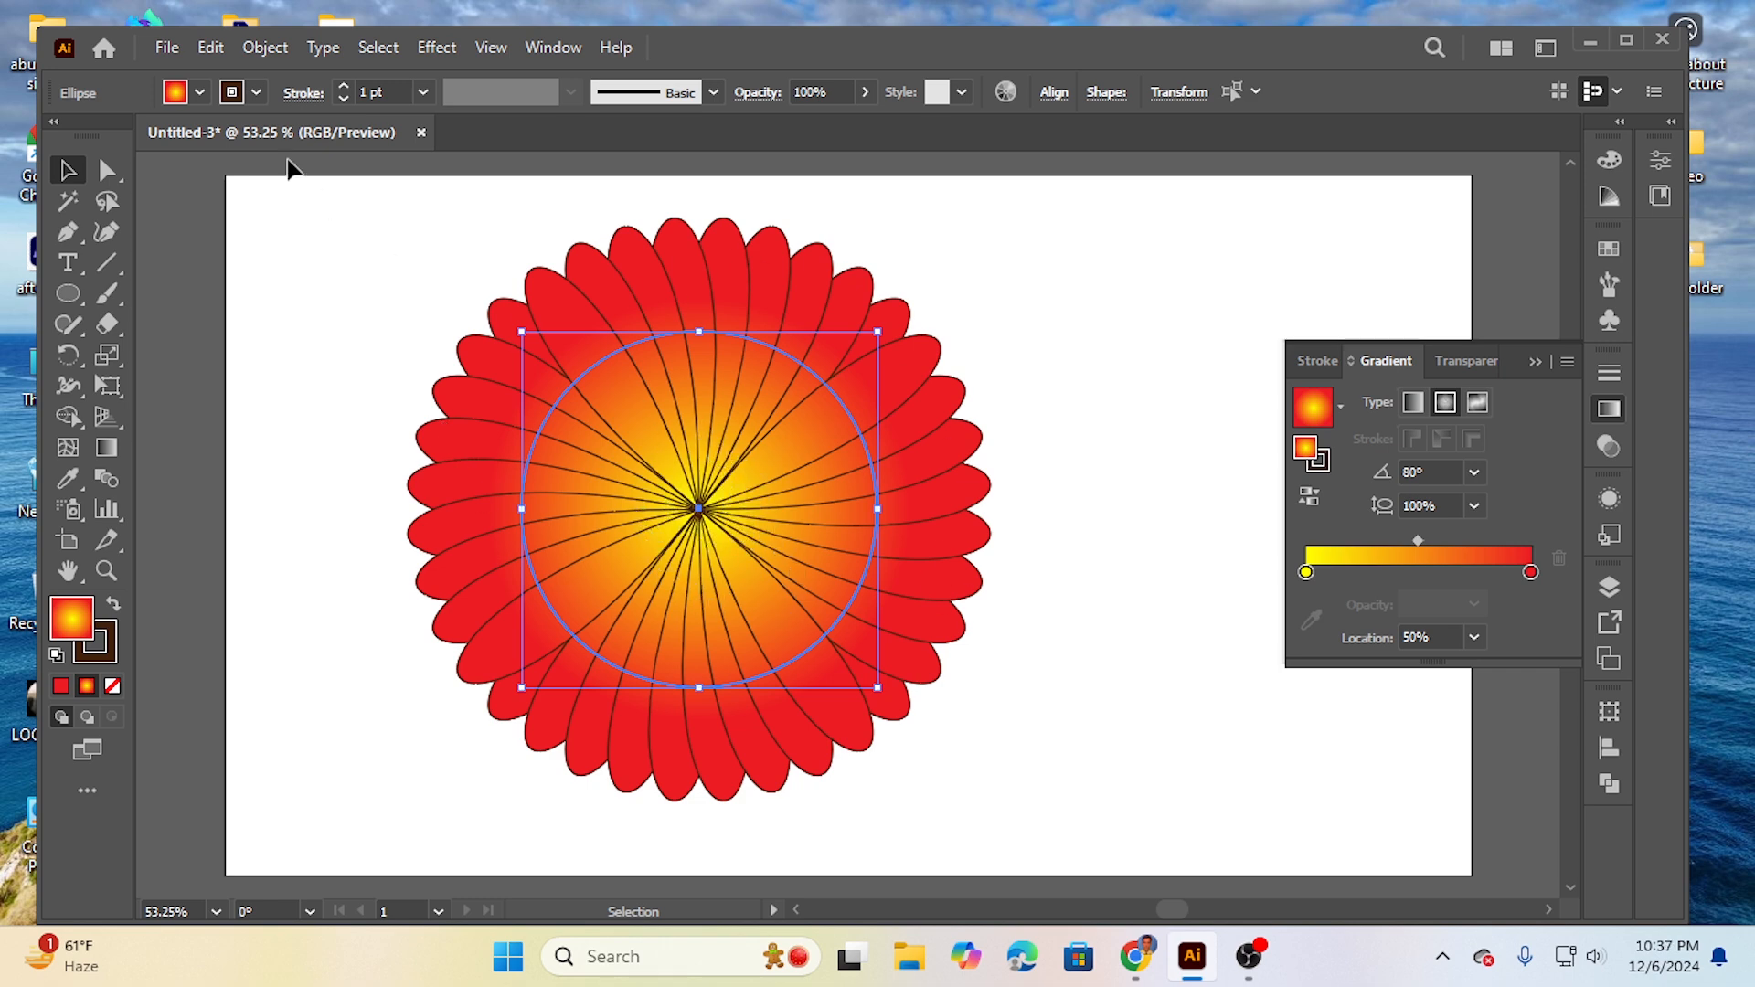
# - Copy the flower, paste it in front and scale the copy about its centre to roughly one-seventh size as the flower's core
pyautogui.click(211, 48)
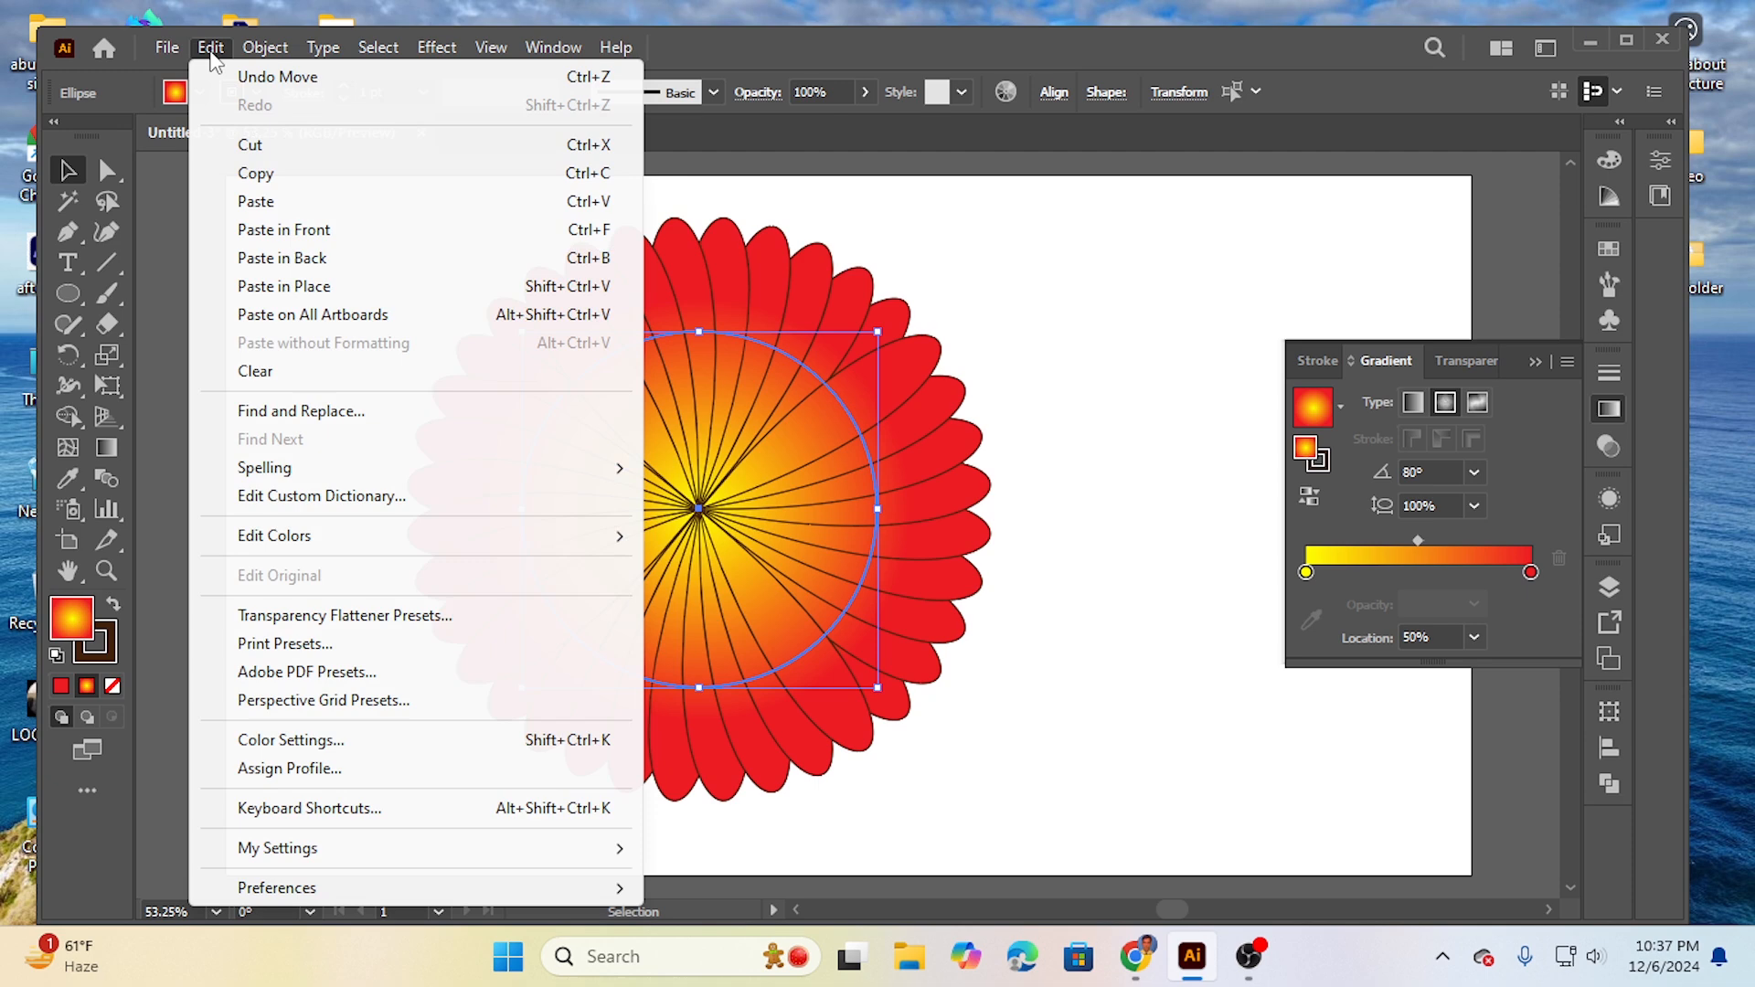
pyautogui.click(264, 182)
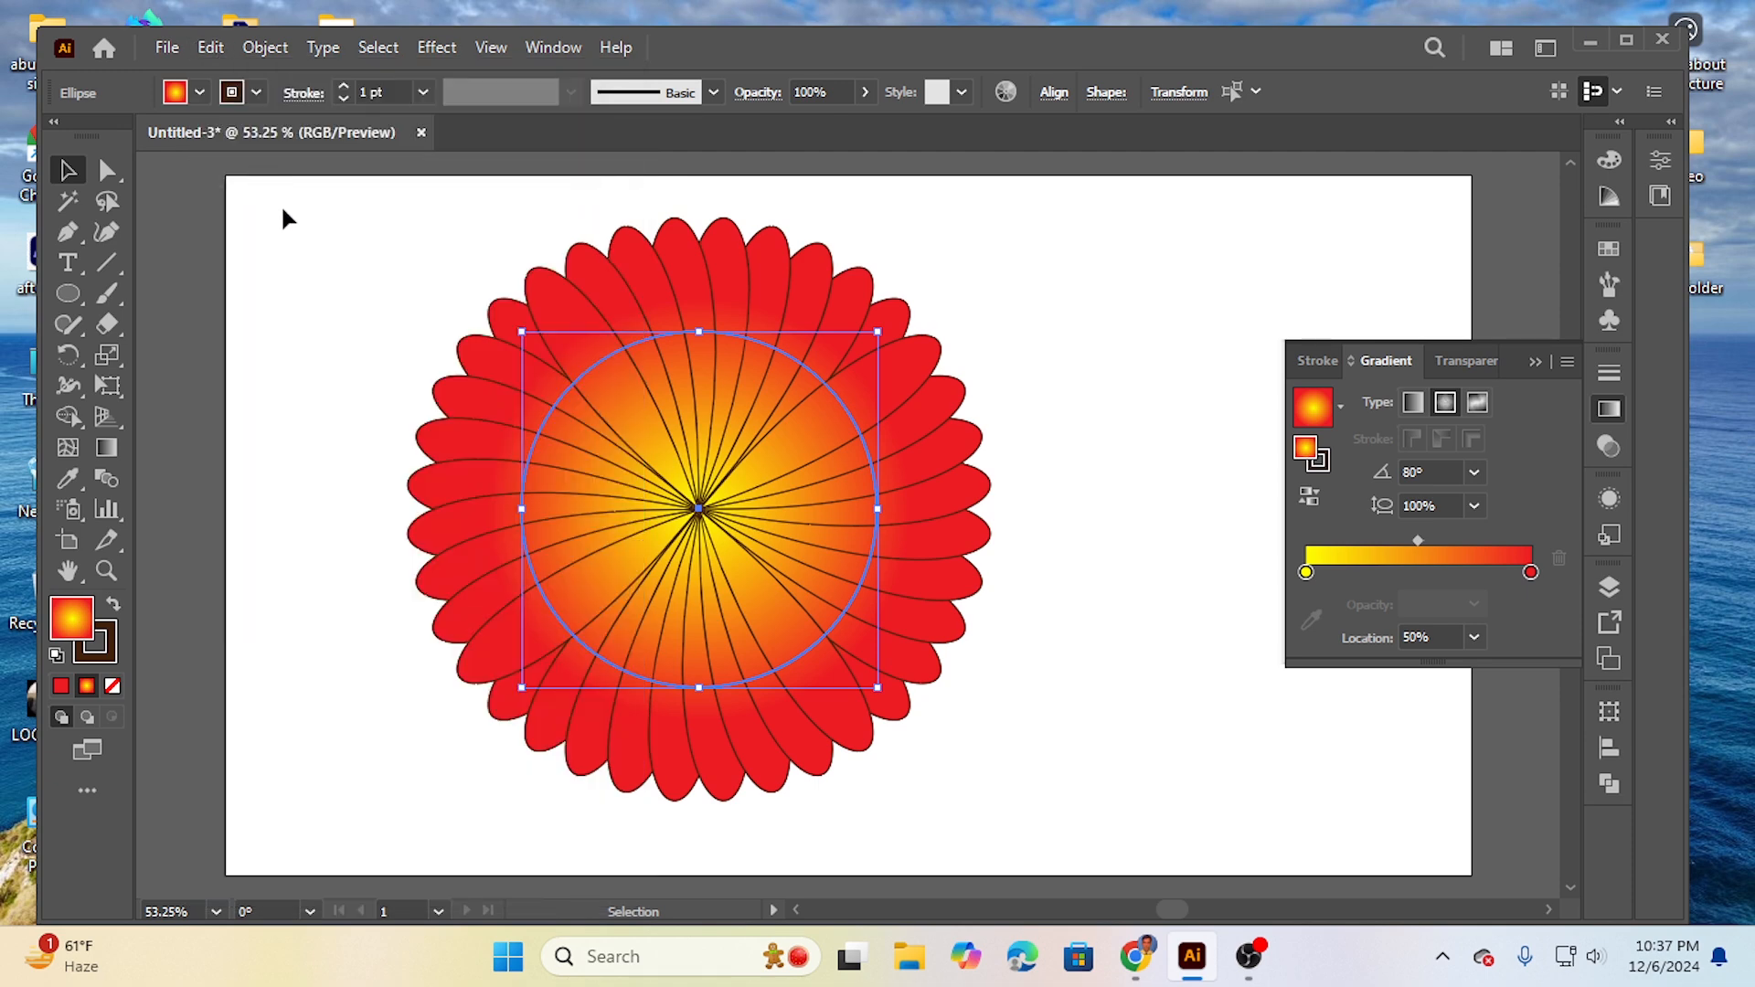
pyautogui.click(213, 47)
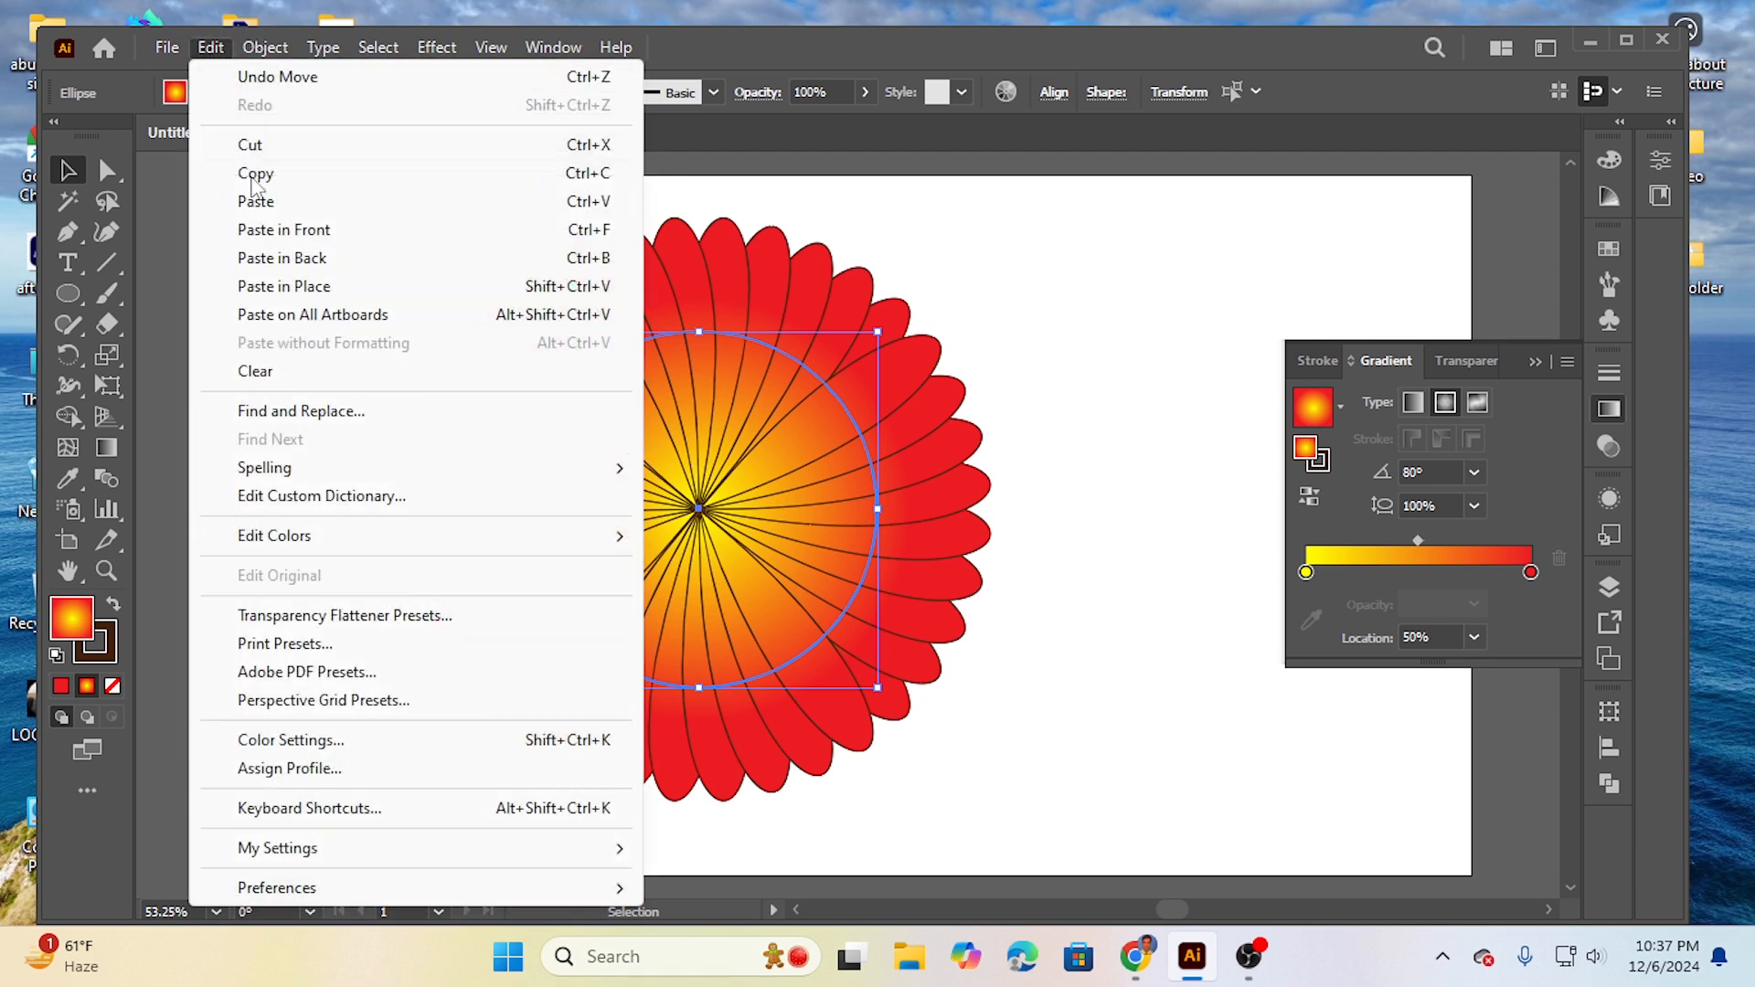
pyautogui.click(317, 235)
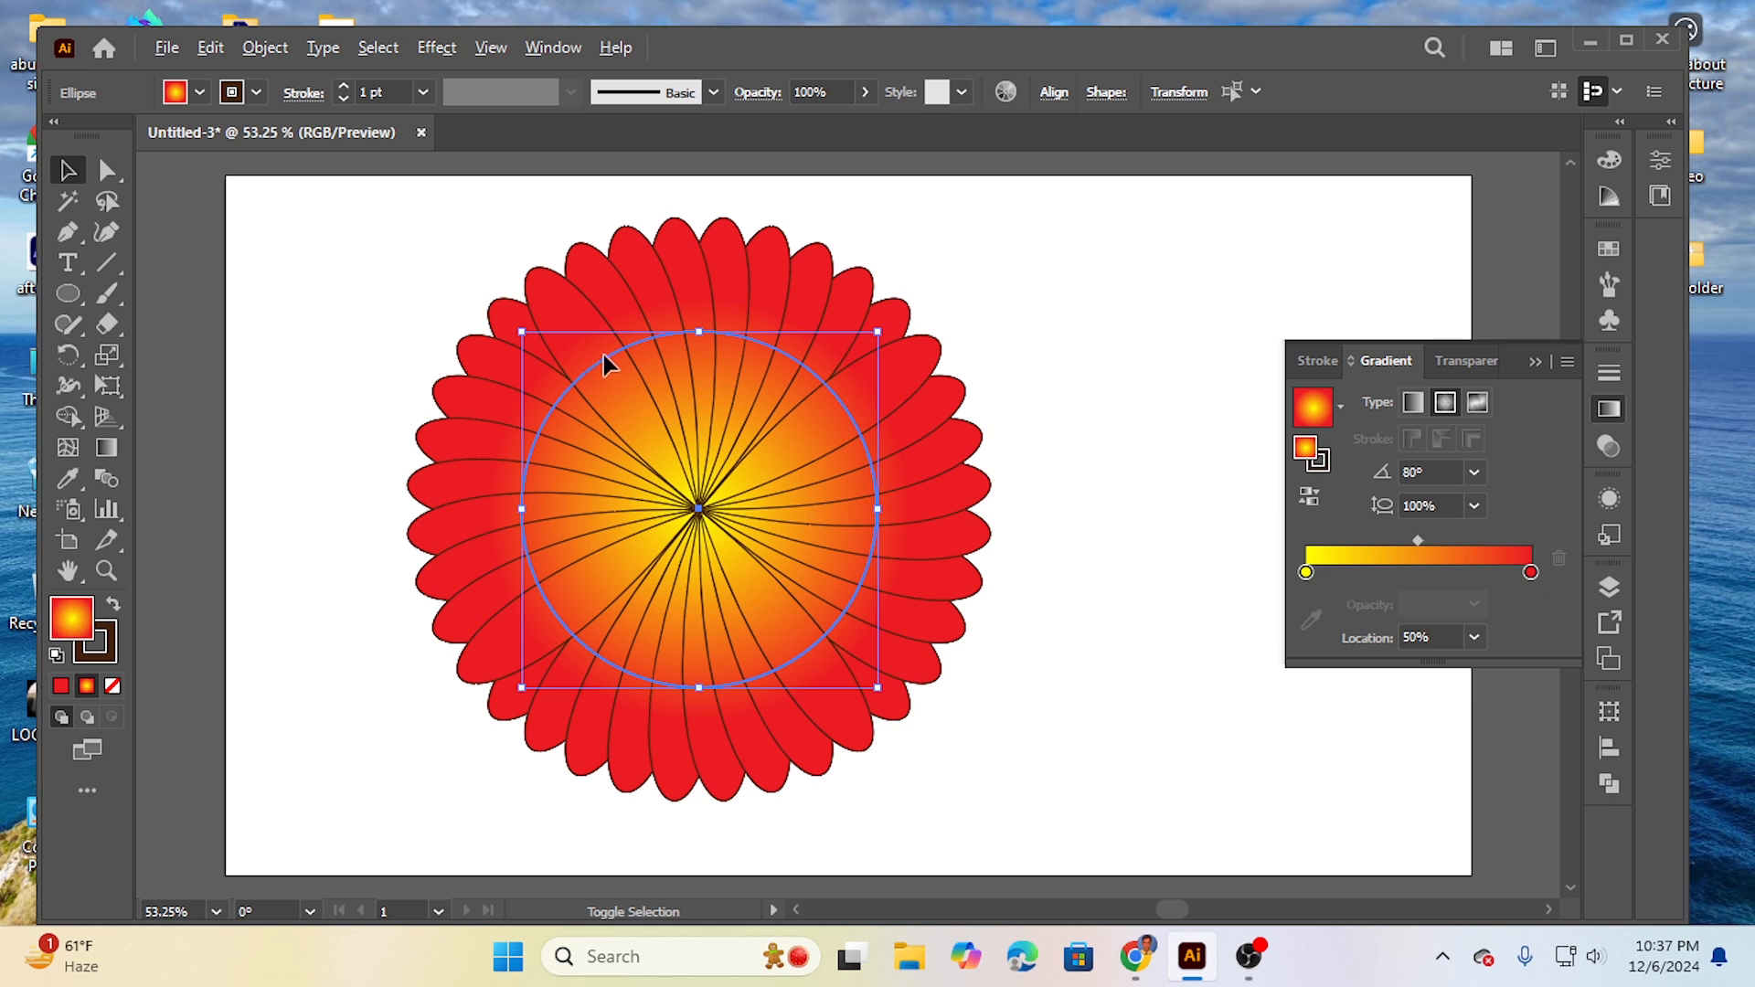
pyautogui.moveTo(521, 330); pyautogui.dragTo(615, 476)
pyautogui.click(357, 350)
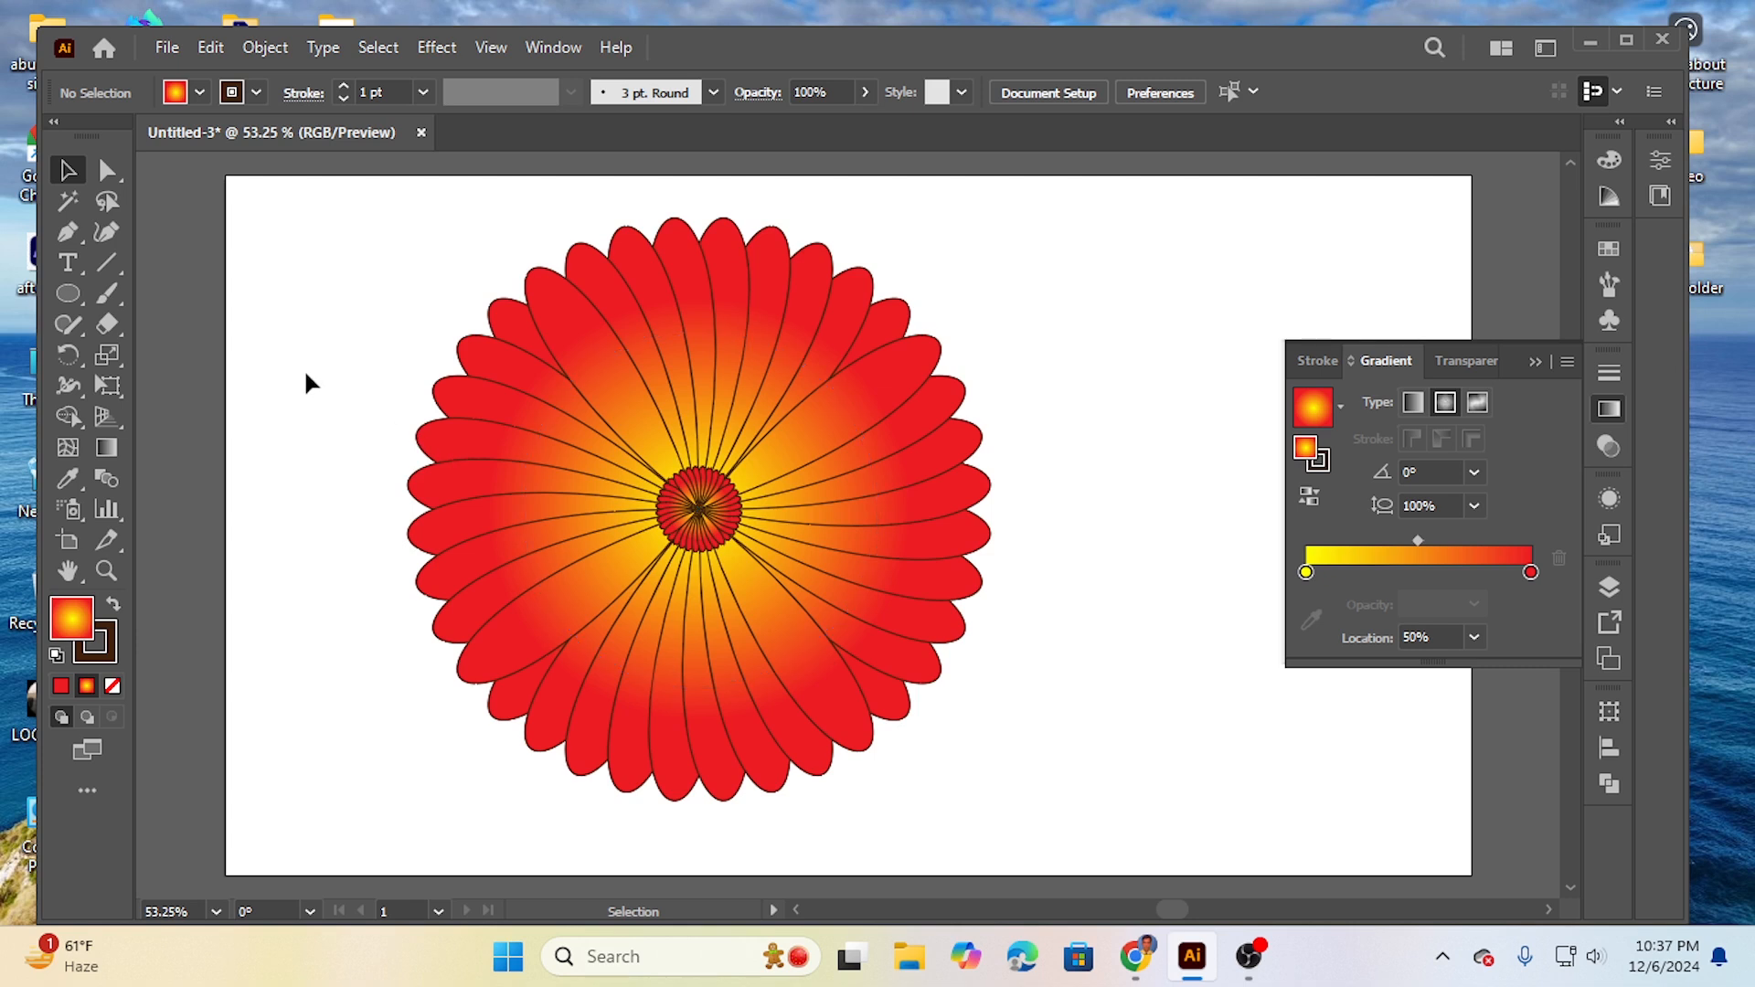
pyautogui.moveTo(396, 329); pyautogui.dragTo(1060, 775)
pyautogui.click(344, 370)
pyautogui.moveTo(375, 298); pyautogui.dragTo(1028, 755)
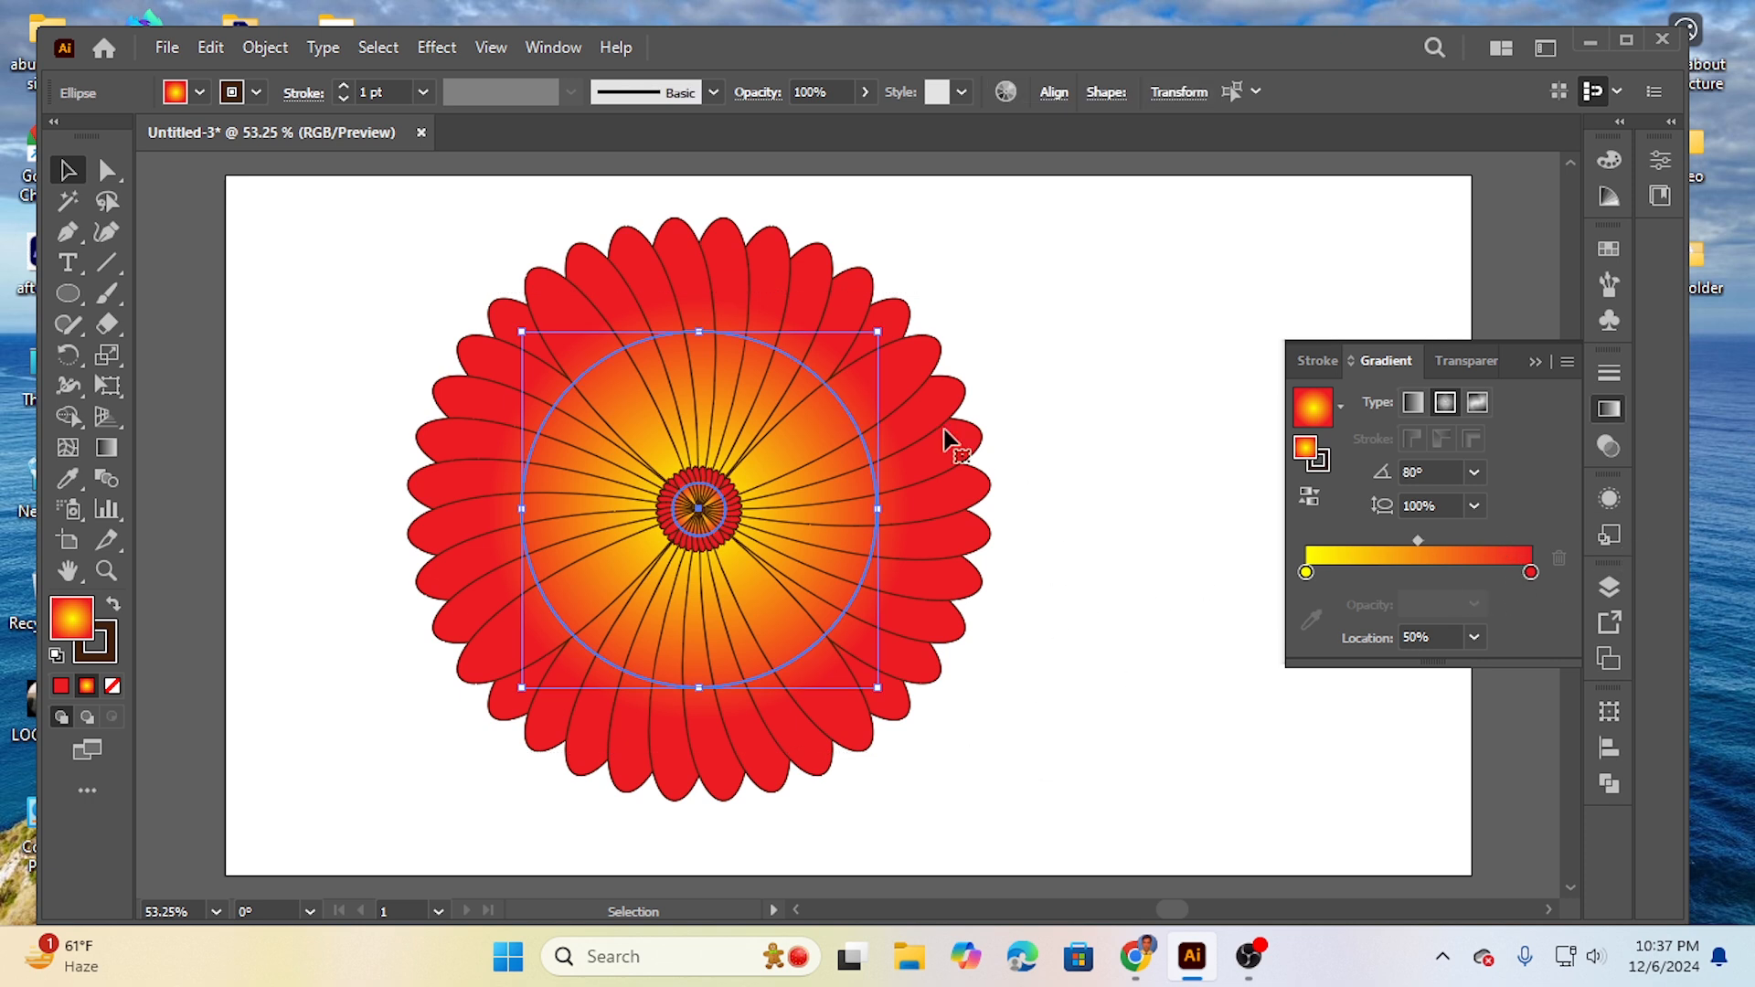
pyautogui.click(322, 309)
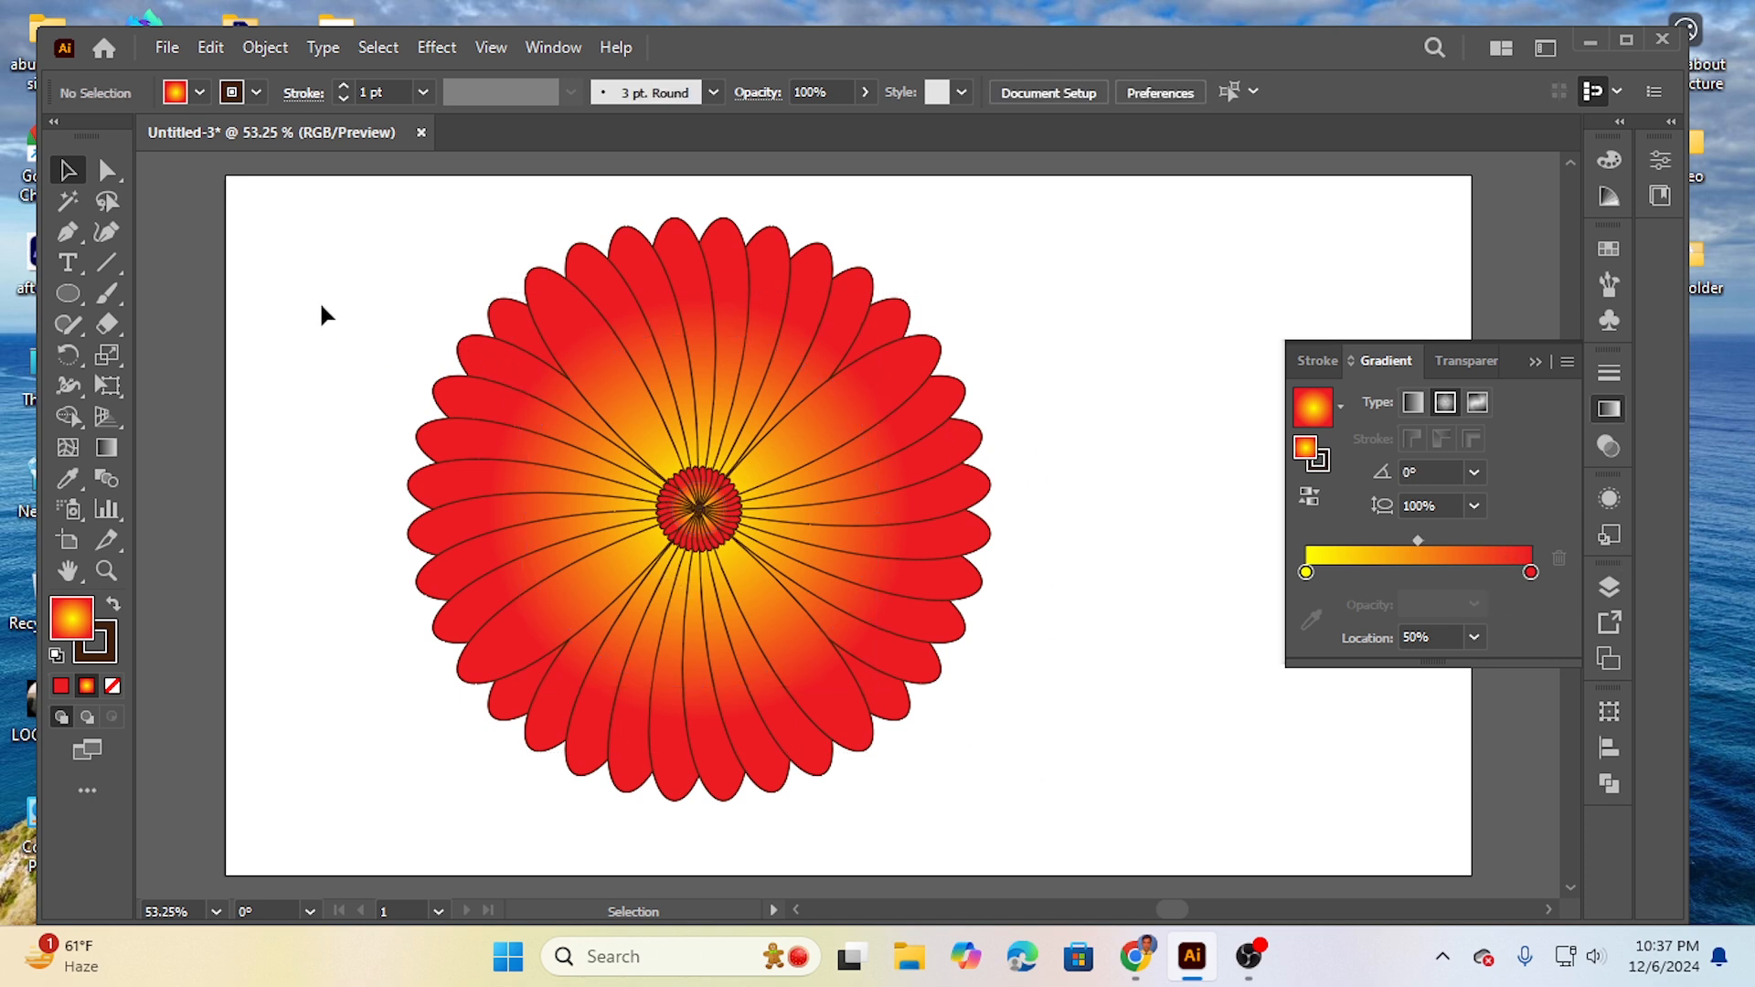